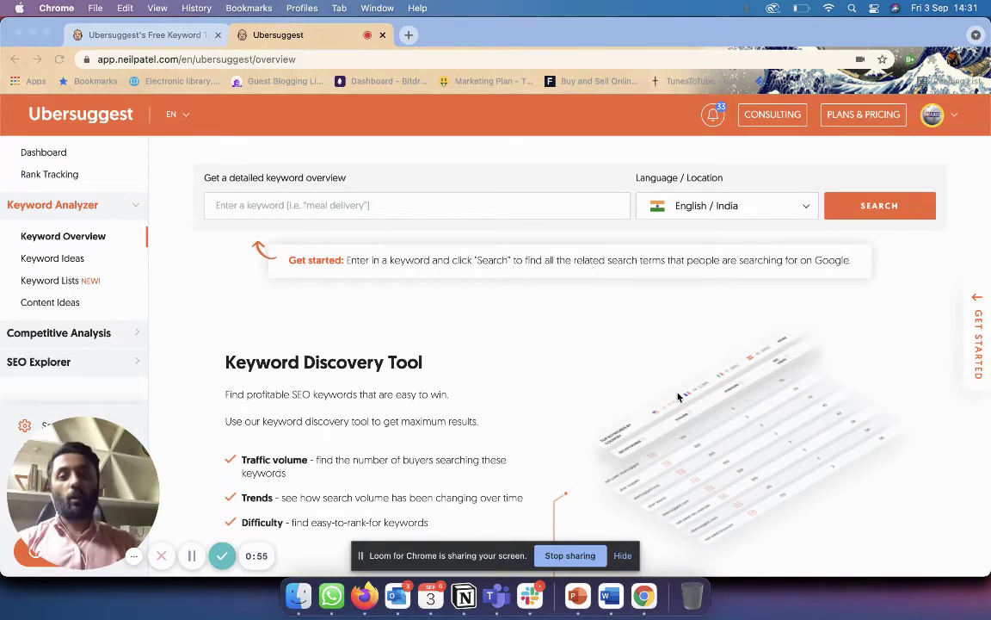
# Enter 'digitising my business' in the Ubersuggest keyword field.
pyautogui.click(730, 184)
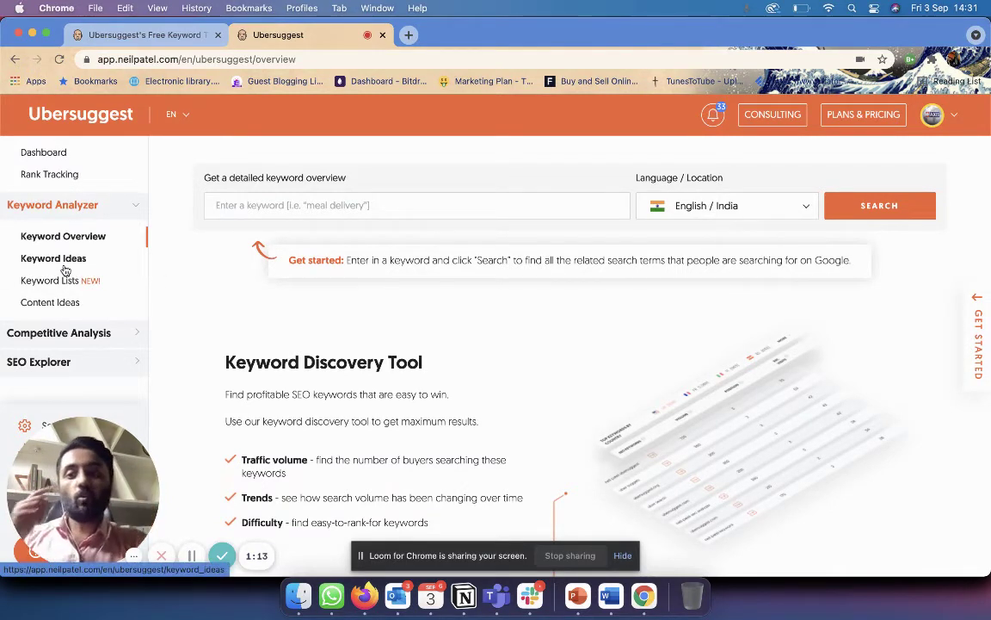
pyautogui.click(297, 214)
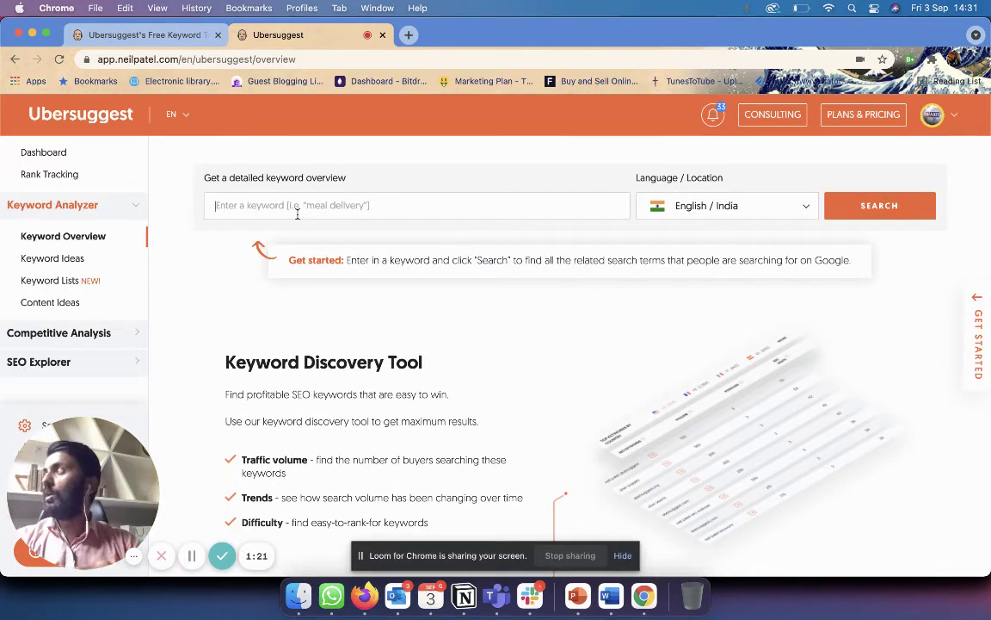
pyautogui.write('digitising my ')
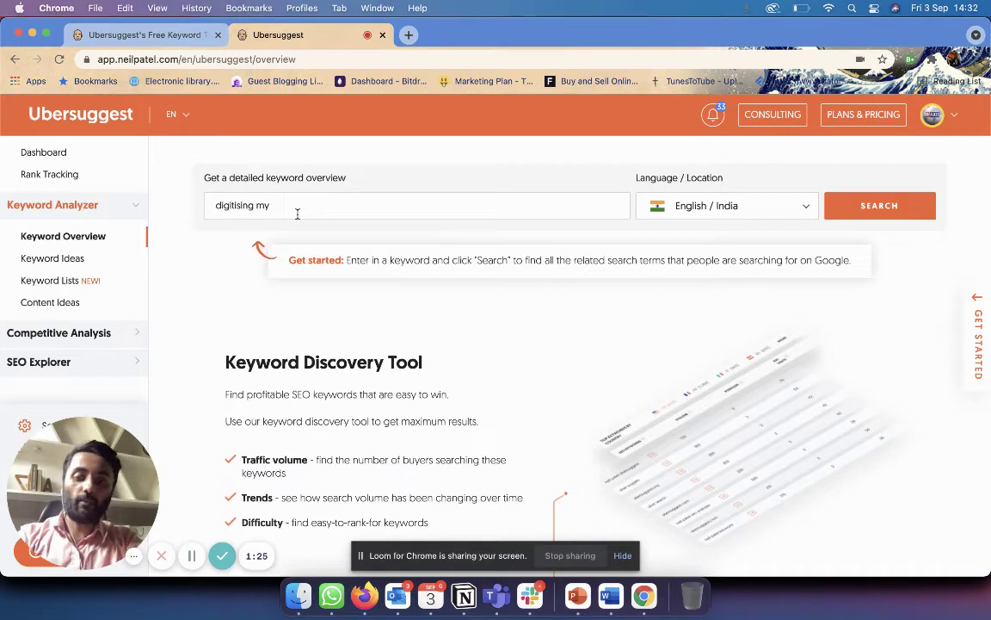
pyautogui.write('business')
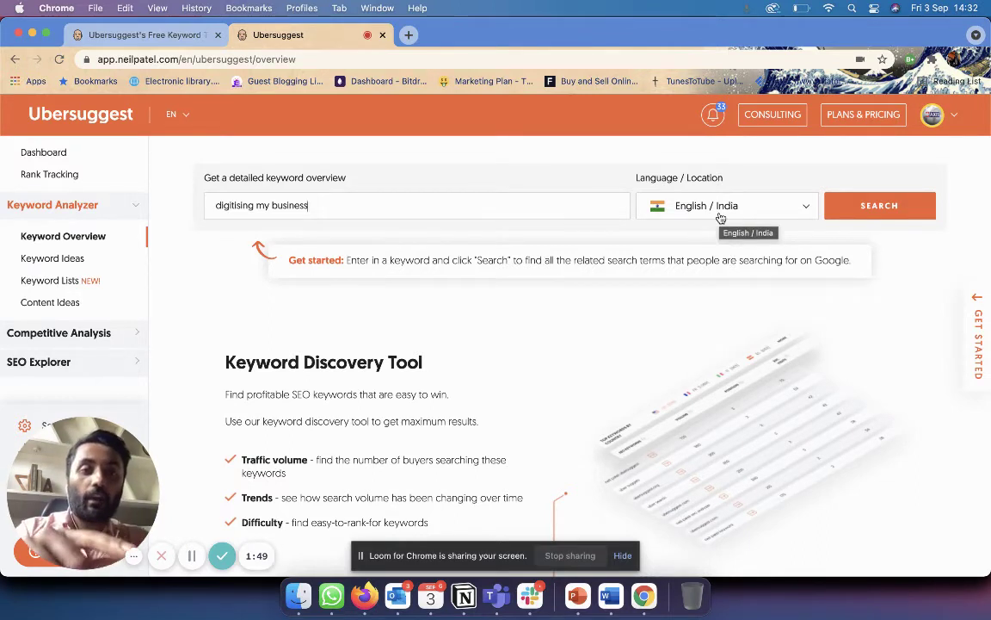
pyautogui.click(721, 216)
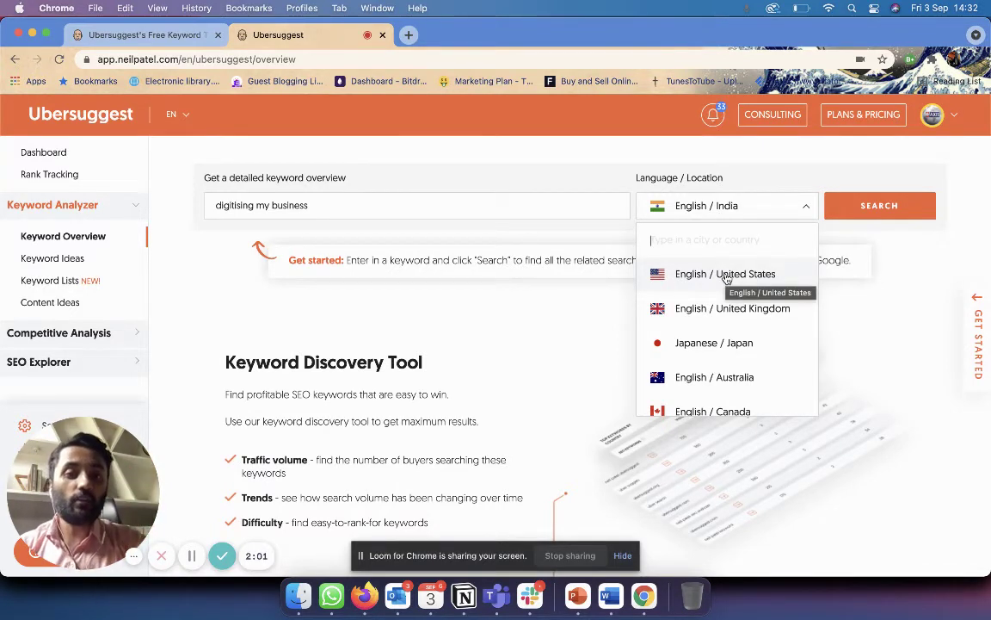
pyautogui.scroll(-1, 758, 325)
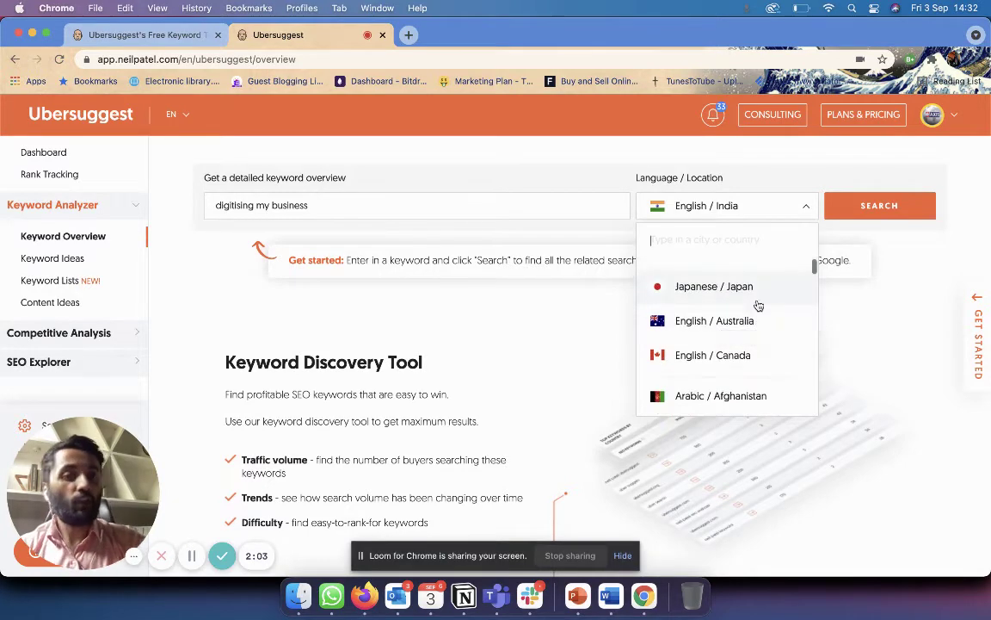
pyautogui.scroll(-15, 760, 330)
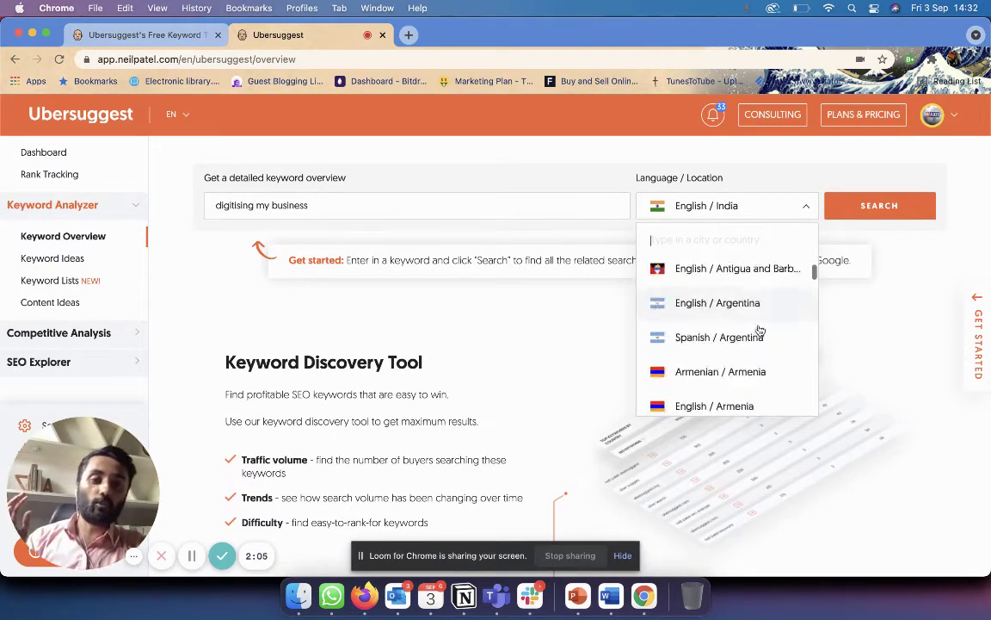
pyautogui.scroll(-15, 759, 329)
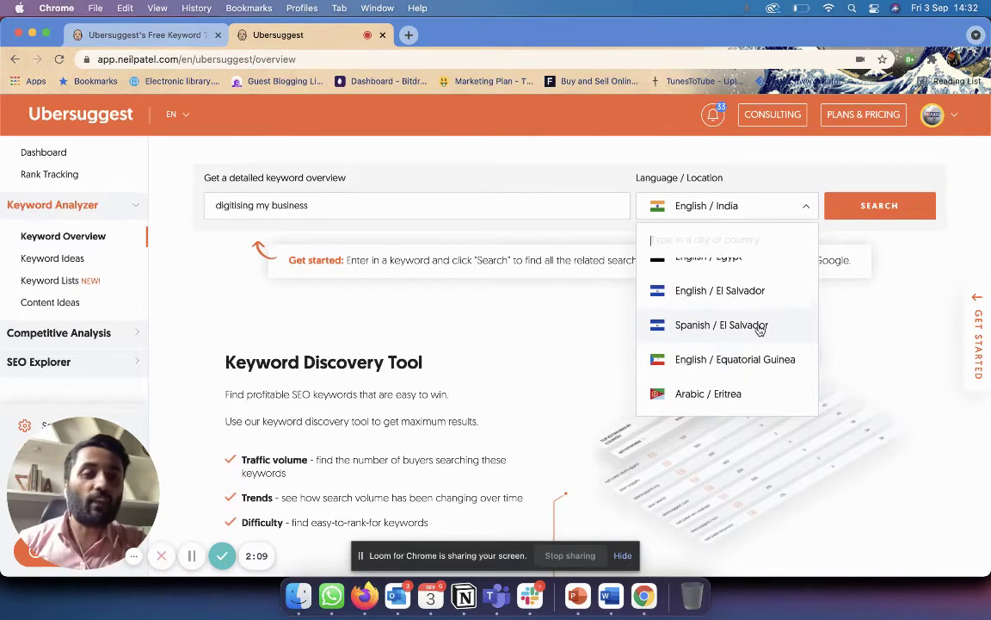
pyautogui.scroll(-5, 760, 329)
pyautogui.scroll(-2, 760, 329)
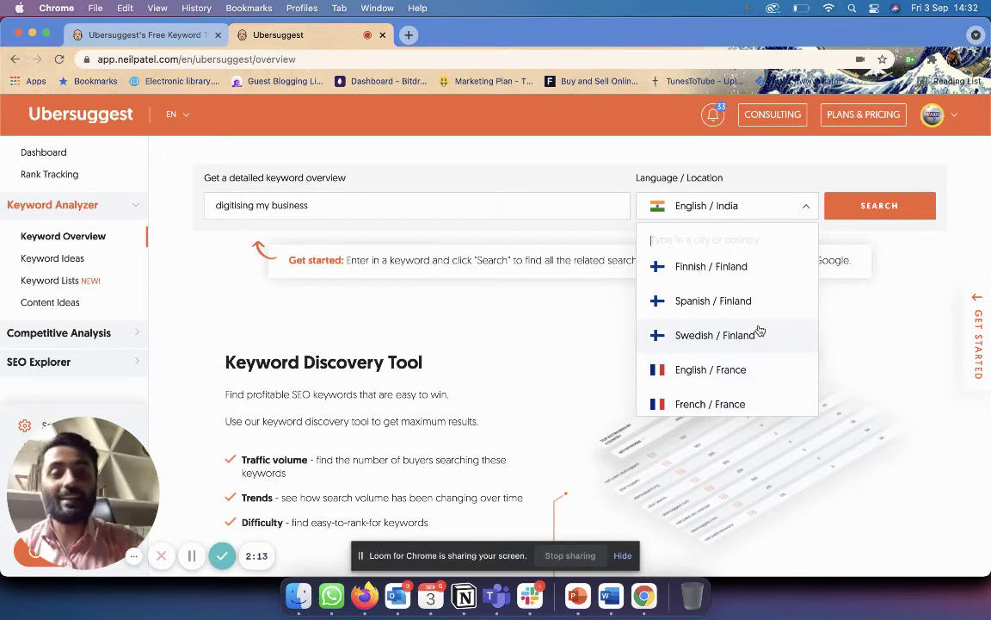
pyautogui.scroll(-15, 760, 330)
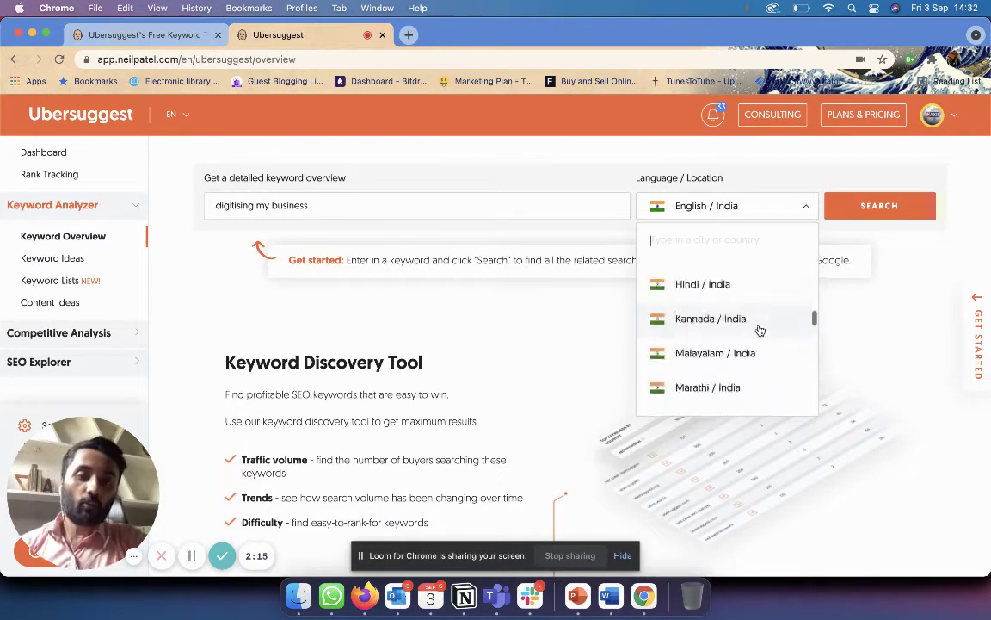
pyautogui.scroll(20, 759, 330)
pyautogui.scroll(-8, 760, 330)
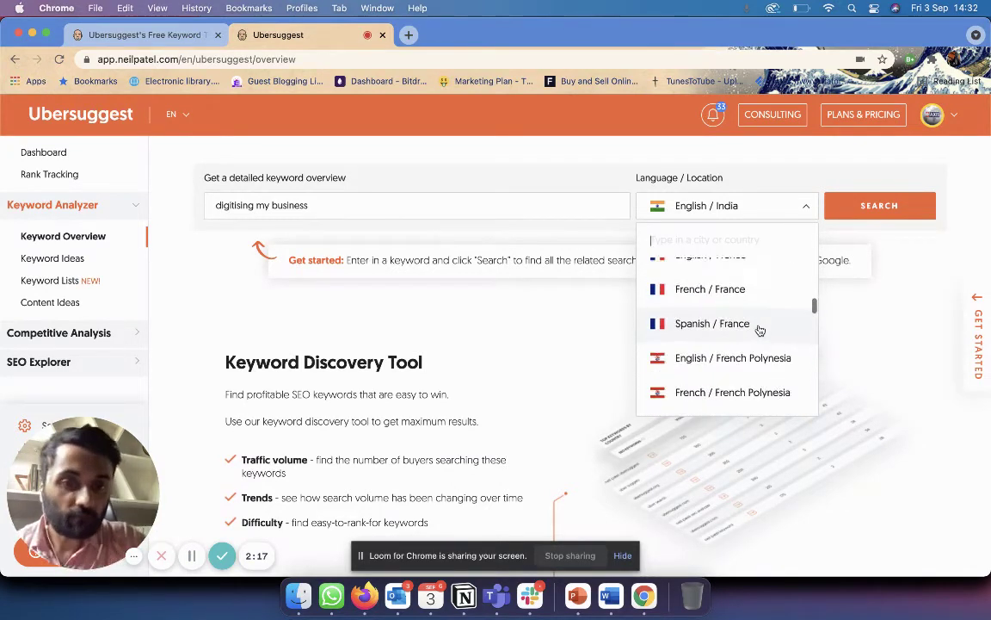
pyautogui.scroll(-10, 760, 329)
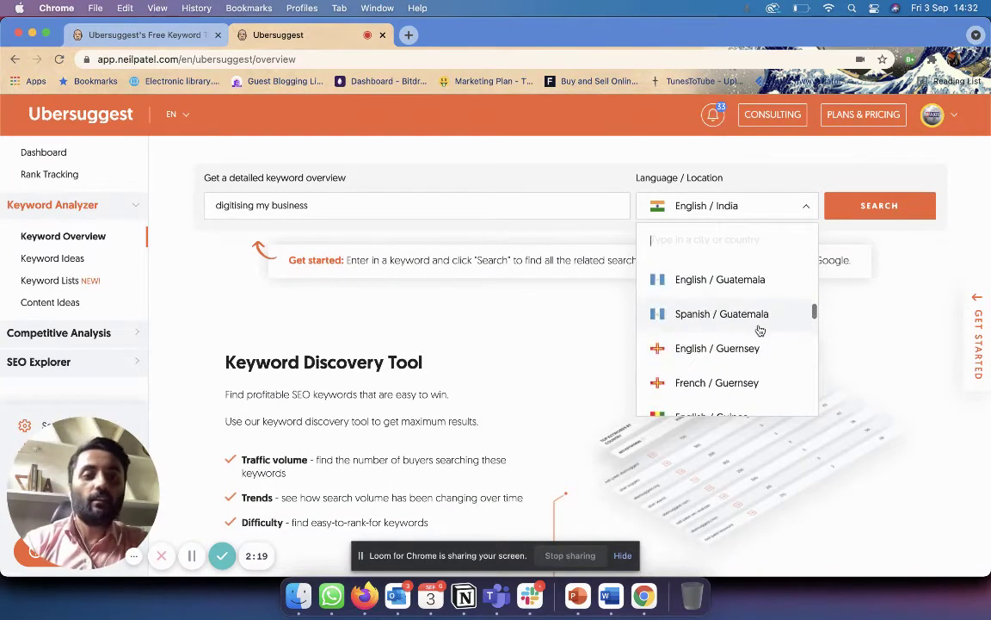
pyautogui.scroll(-12, 760, 330)
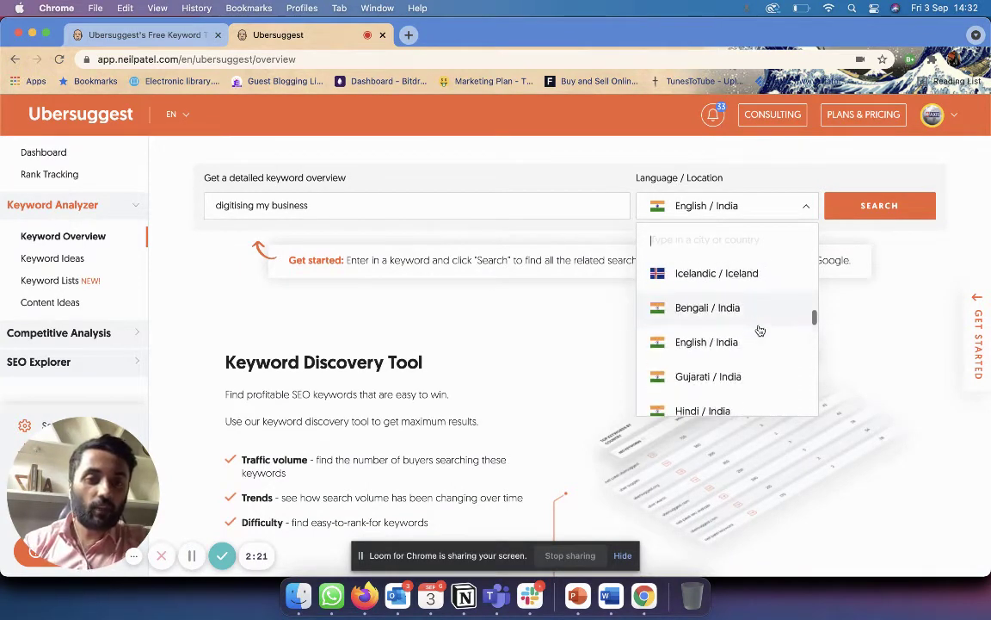
pyautogui.scroll(-1, 760, 330)
pyautogui.scroll(1, 760, 329)
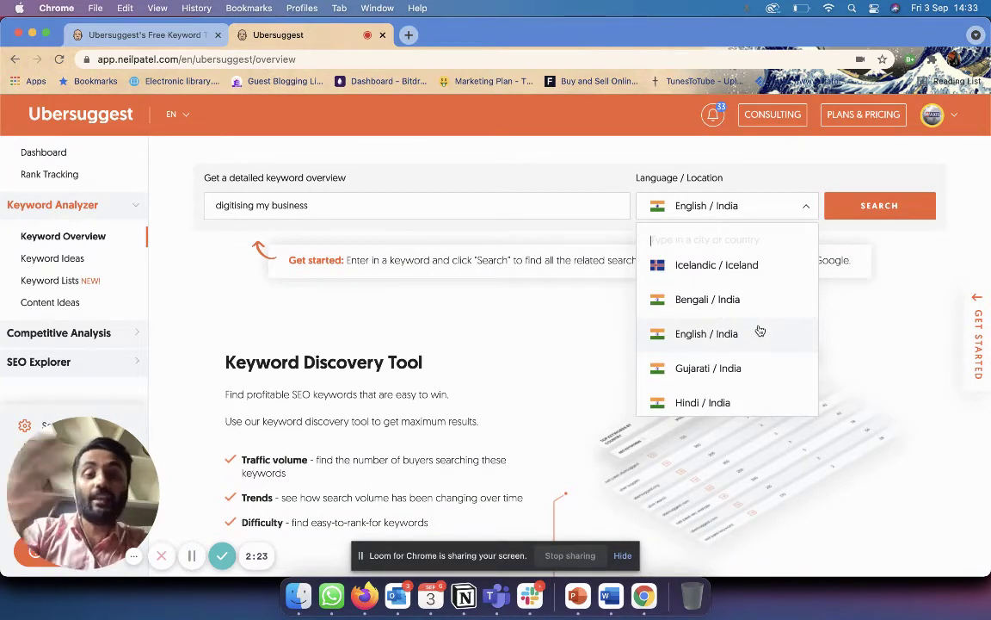
pyautogui.scroll(-1, 762, 362)
pyautogui.scroll(-2, 761, 365)
pyautogui.scroll(3, 761, 365)
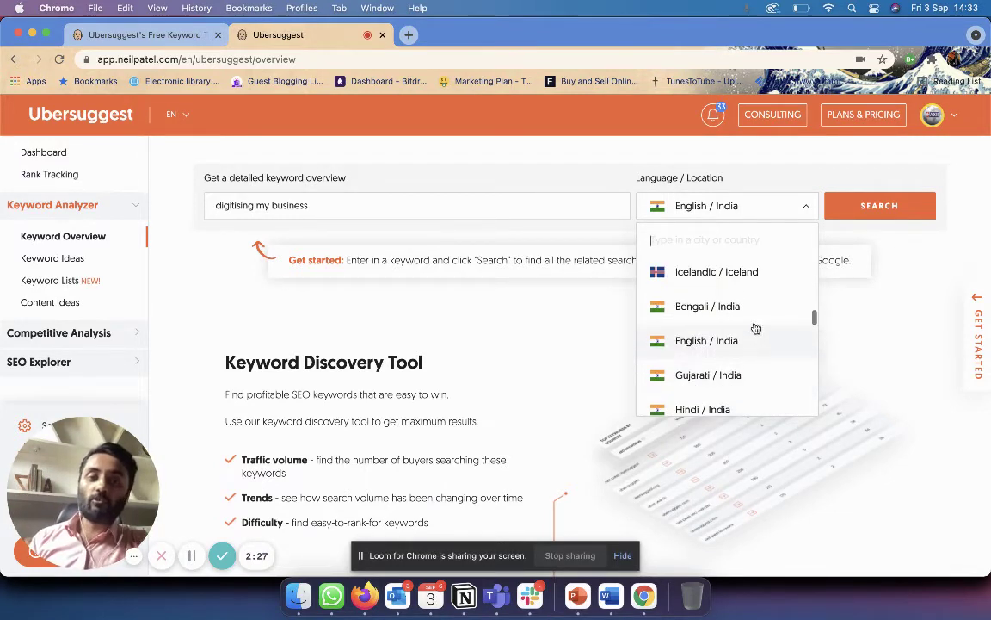
pyautogui.click(756, 346)
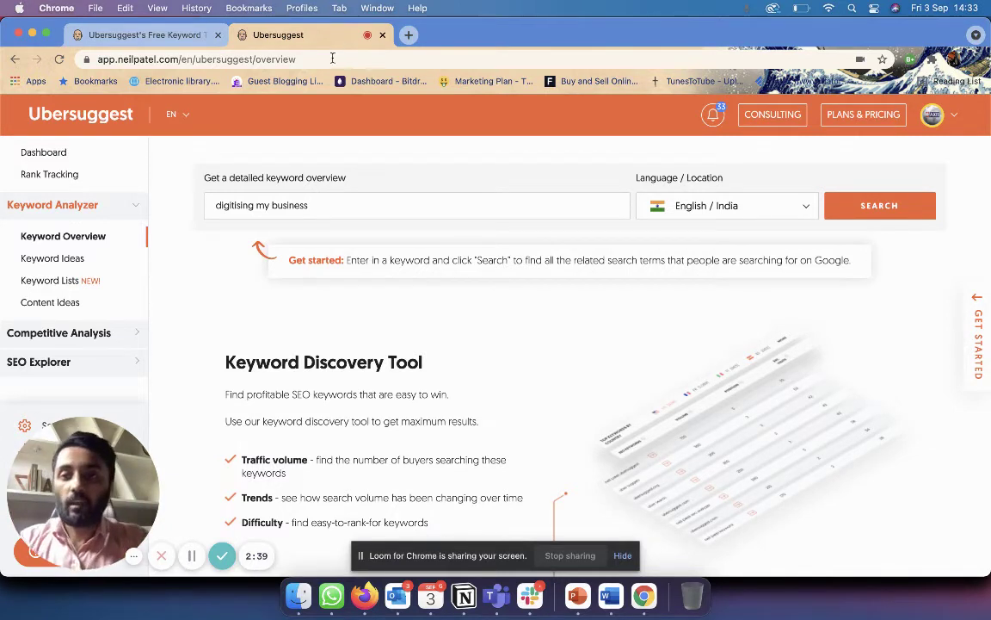
# Change the keyword to 'digitise my business' and run the search.
pyautogui.click(256, 205)
pyautogui.press('BackSpace')
pyautogui.press('BackSpace')
pyautogui.press('BackSpace')
pyautogui.write('e')
pyautogui.click(878, 218)
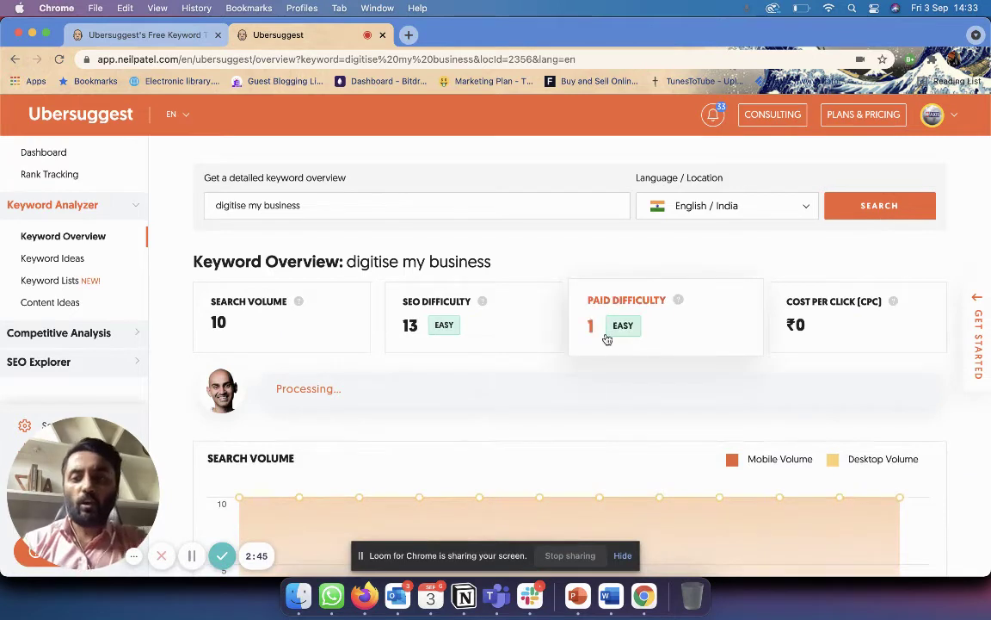
# Review the overview: search volume 10, SEO difficulty 13, paid difficulty 1, CPC ₹0.
pyautogui.scroll(-1, 606, 338)
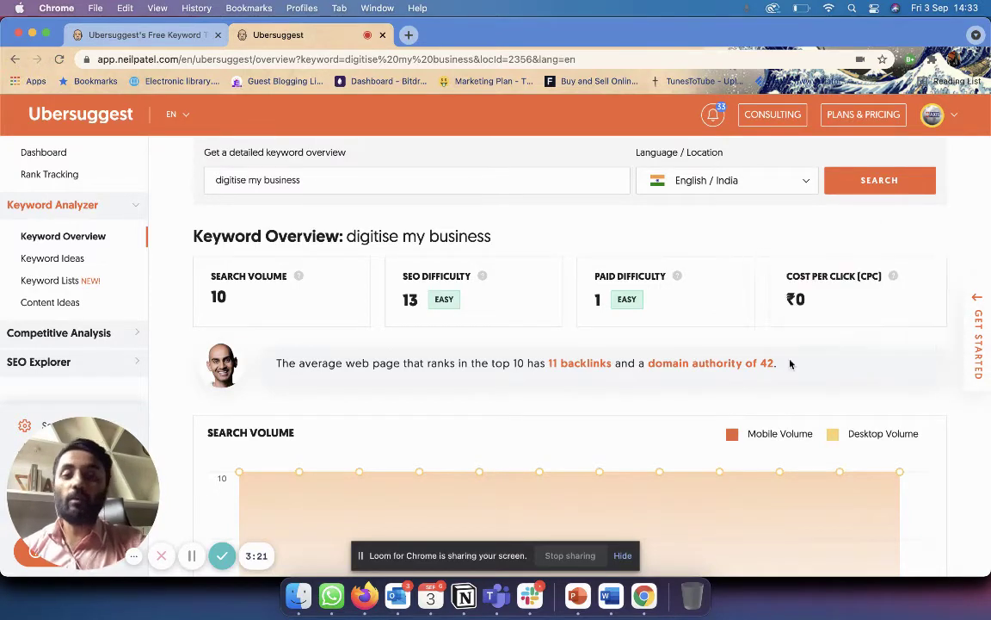
pyautogui.scroll(-5, 920, 312)
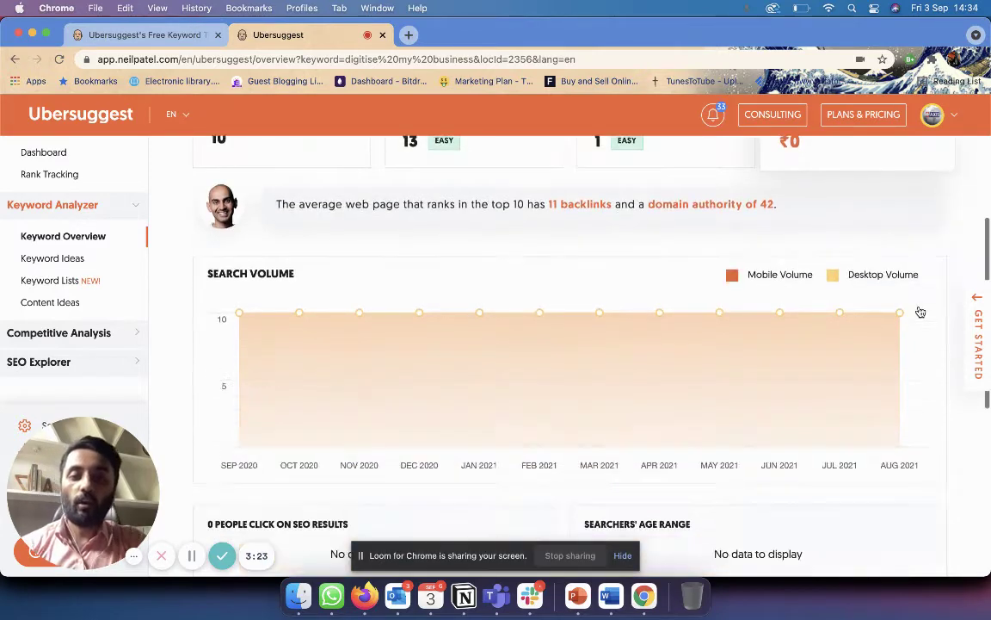
pyautogui.scroll(5, 918, 310)
pyautogui.scroll(-5, 512, 329)
pyautogui.scroll(5, 508, 331)
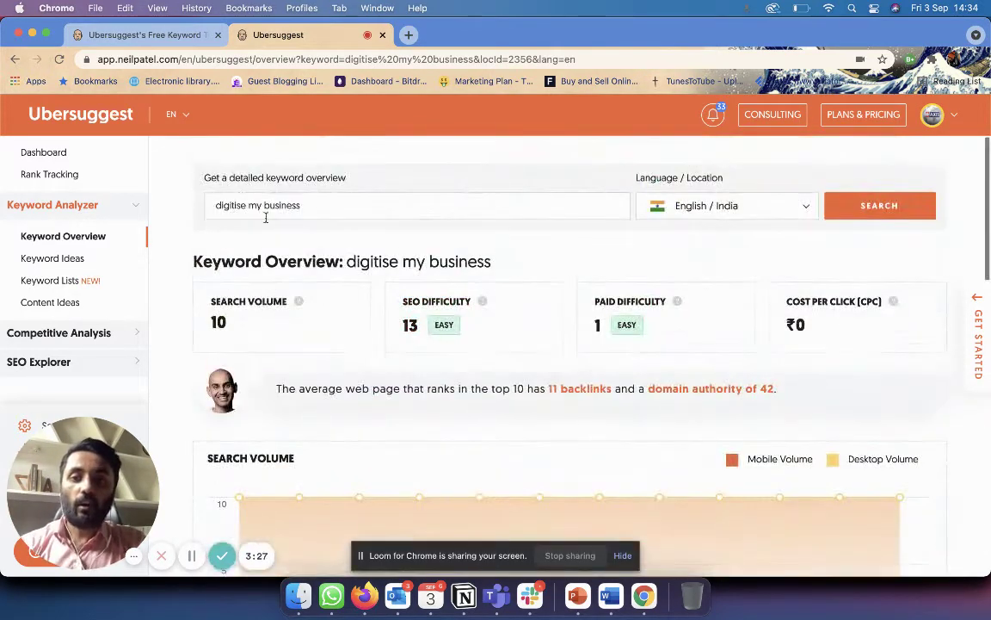
pyautogui.scroll(-4, 306, 321)
pyautogui.scroll(2, 387, 305)
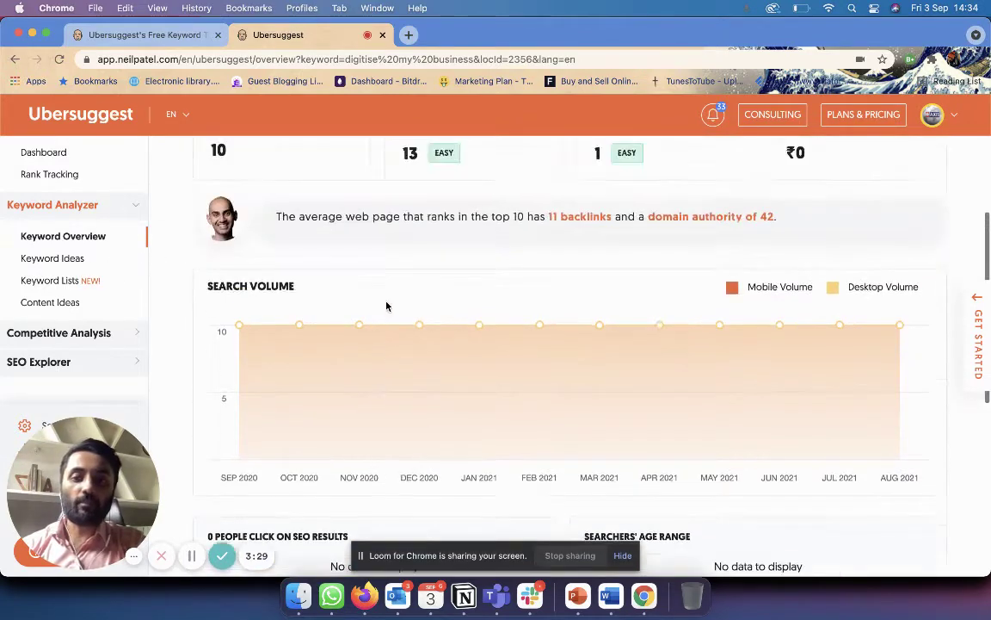
pyautogui.scroll(-5, 387, 306)
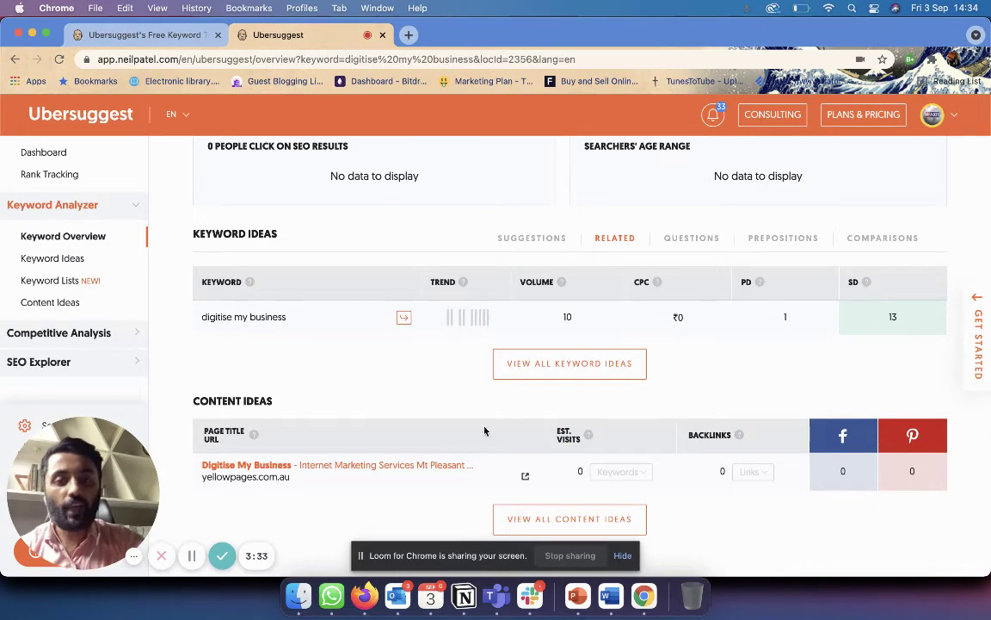
pyautogui.scroll(10, 455, 456)
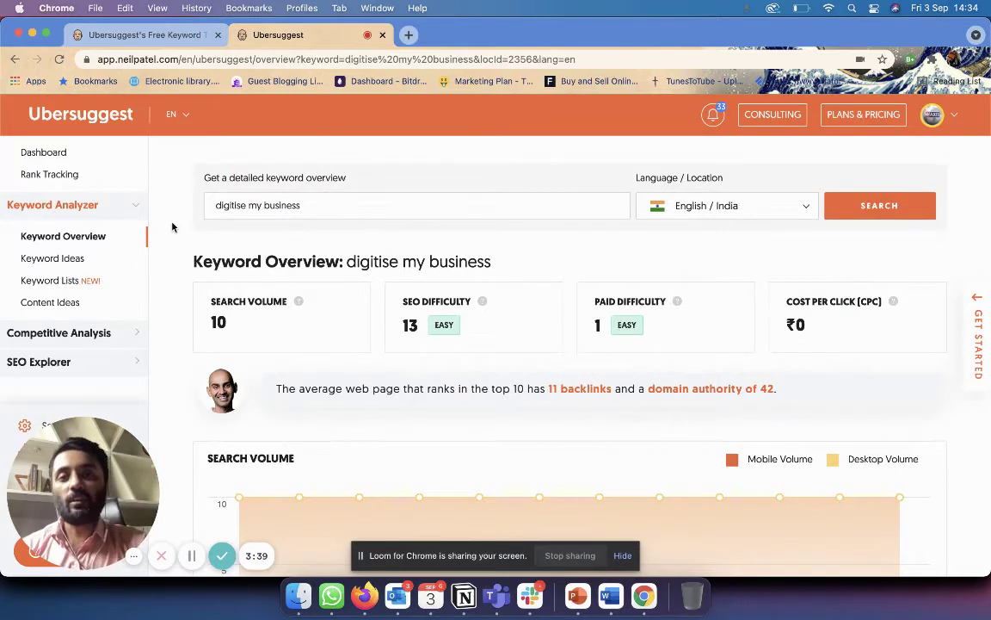
pyautogui.click(71, 261)
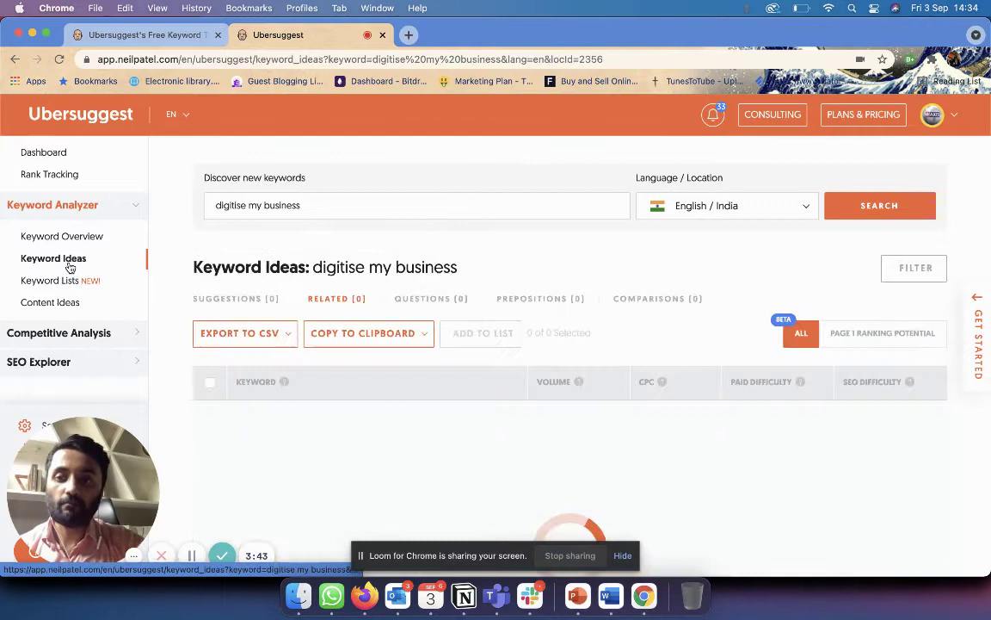
pyautogui.click(249, 301)
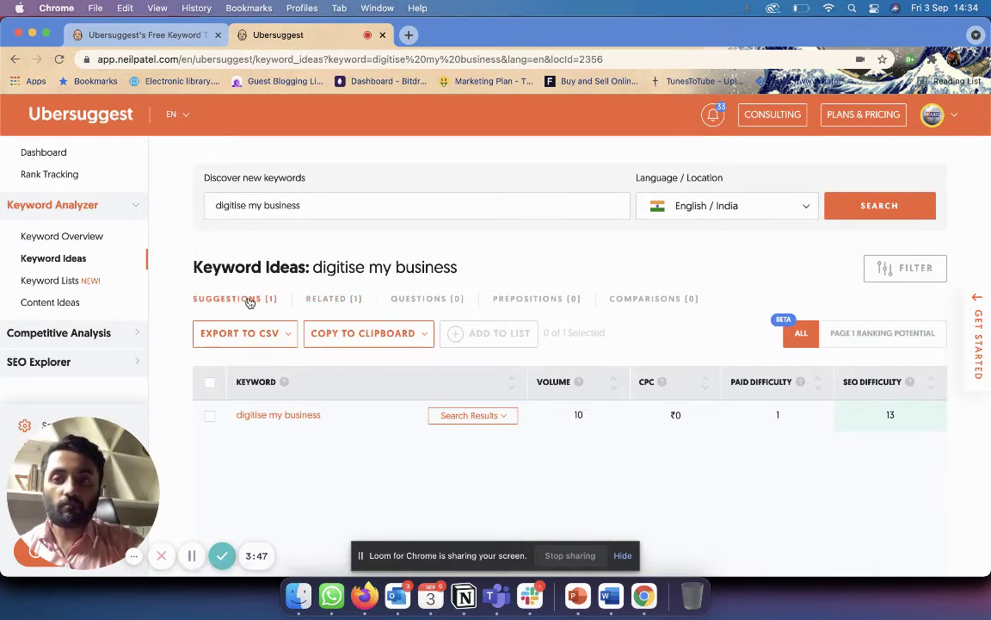
pyautogui.click(350, 300)
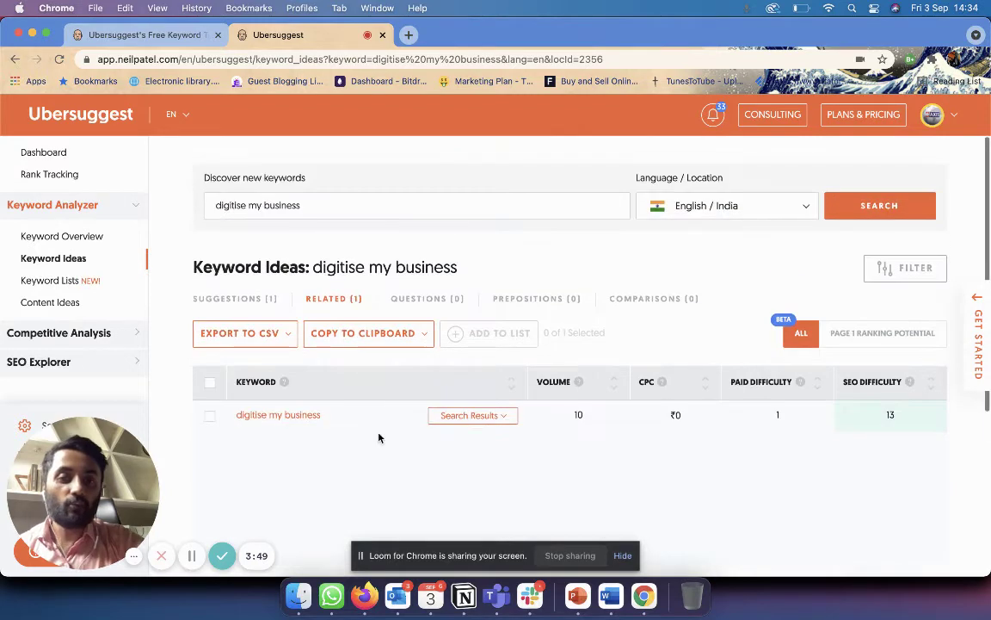
pyautogui.click(472, 416)
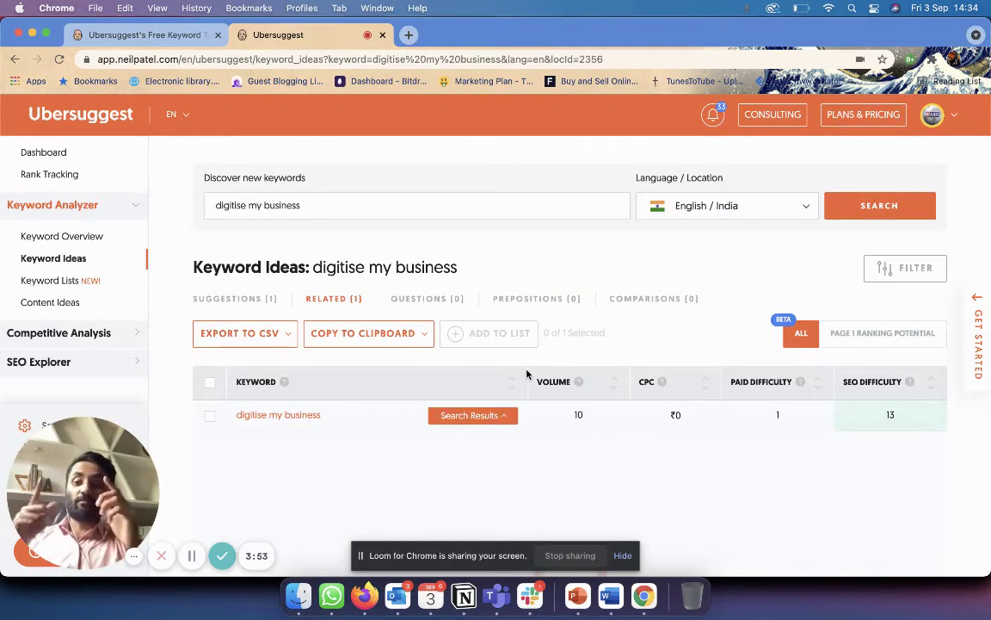
pyautogui.scroll(-3, 527, 373)
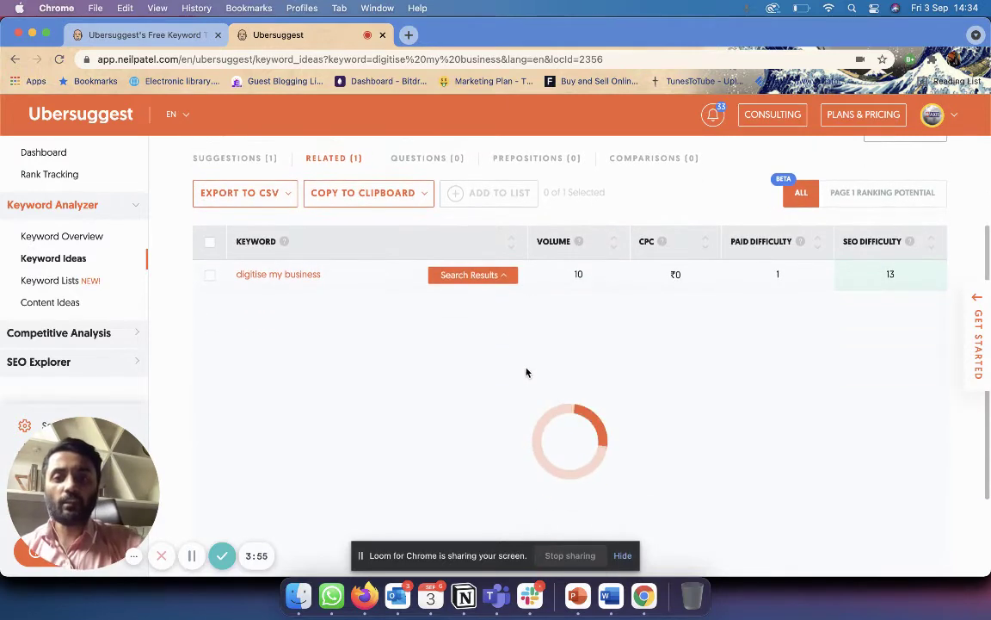
pyautogui.scroll(-1, 471, 349)
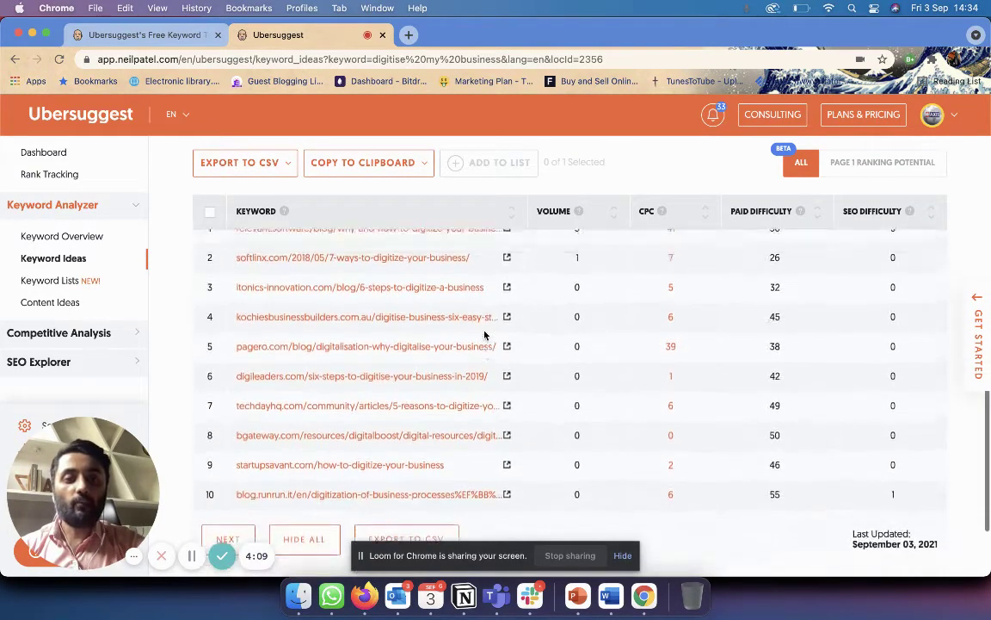
pyautogui.scroll(2, 484, 336)
pyautogui.scroll(-4, 484, 336)
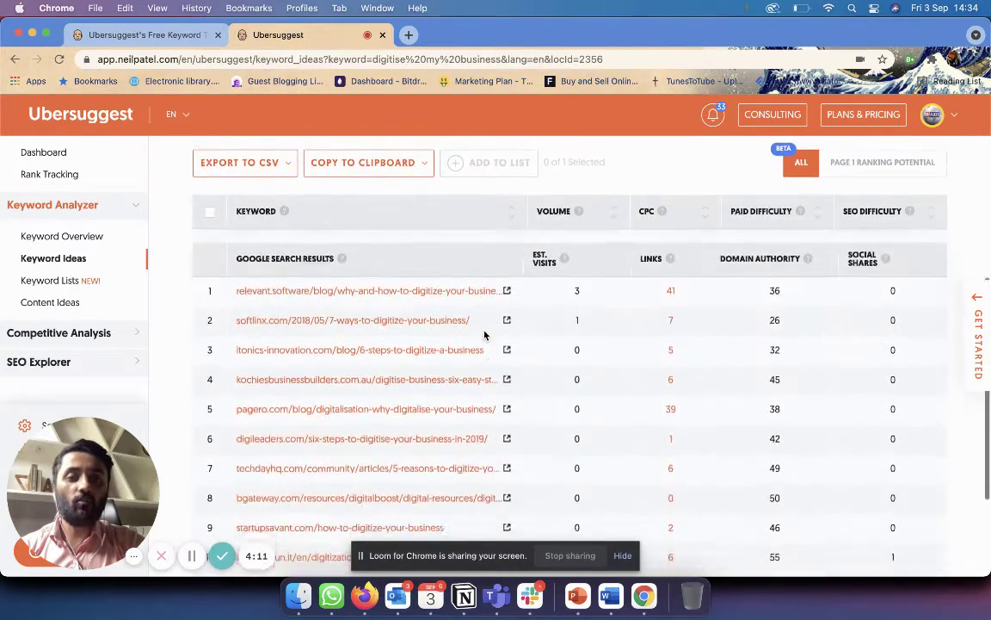
pyautogui.scroll(1, 484, 336)
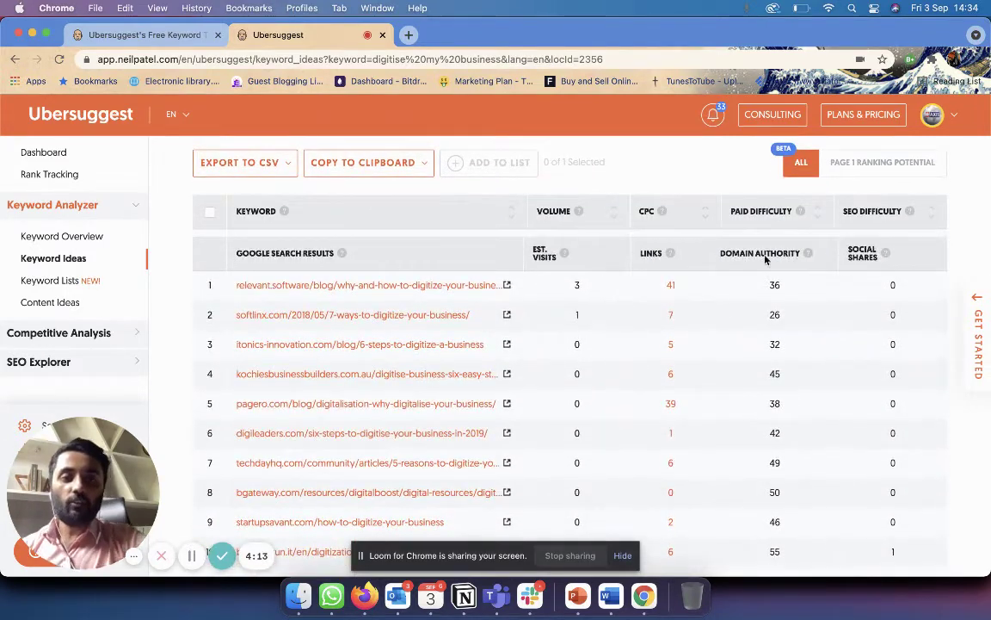
pyautogui.scroll(5, 777, 271)
pyautogui.scroll(-1, 777, 327)
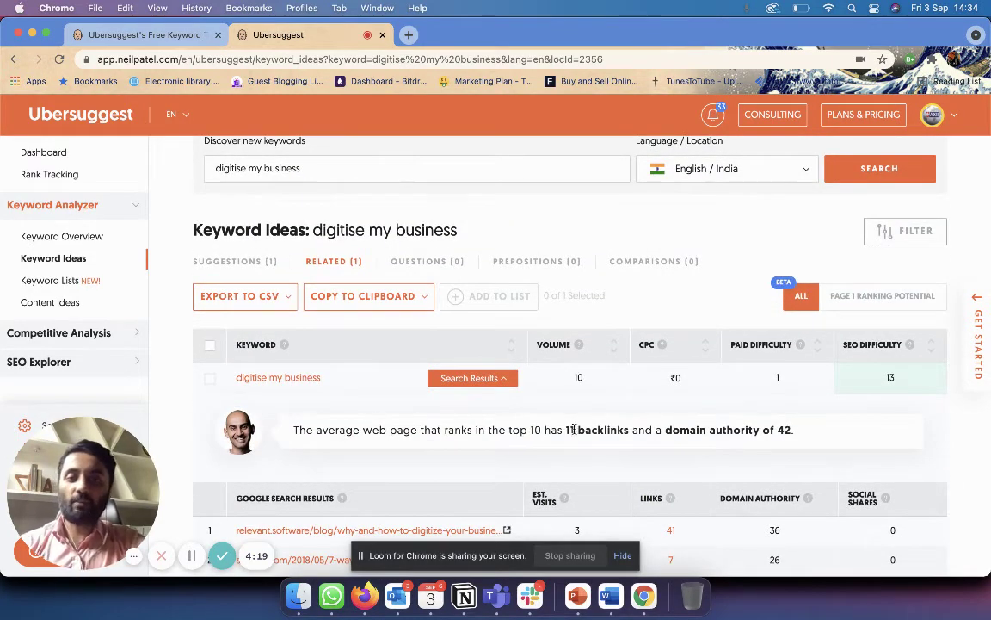
pyautogui.moveTo(568, 428); pyautogui.dragTo(785, 429)
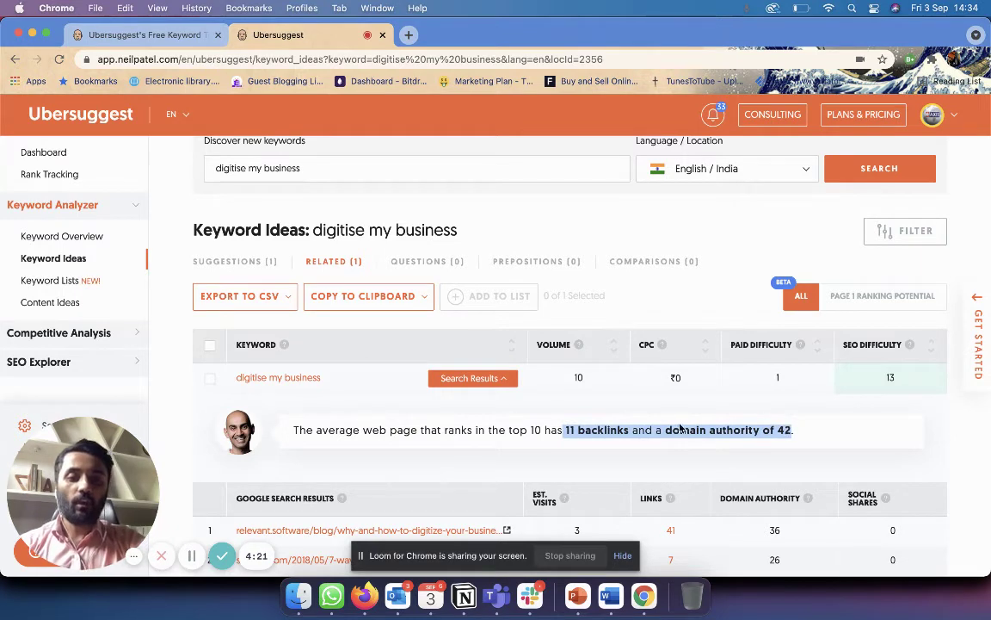
pyautogui.moveTo(665, 429); pyautogui.dragTo(802, 427)
pyautogui.tripleClick(802, 427)
pyautogui.moveTo(665, 429); pyautogui.dragTo(787, 427)
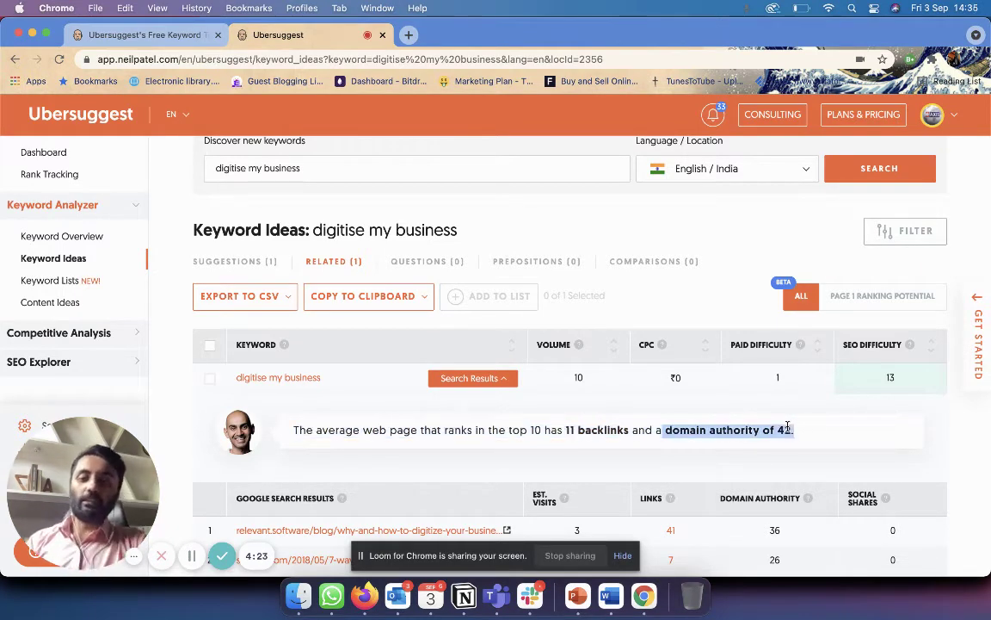
pyautogui.tripleClick(568, 430)
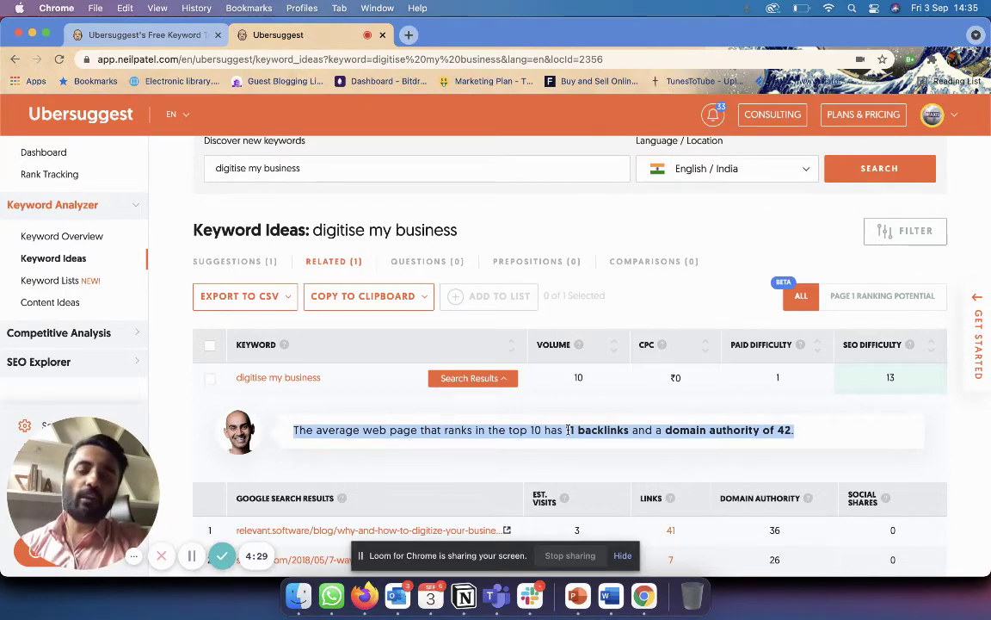
pyautogui.scroll(-10, 710, 432)
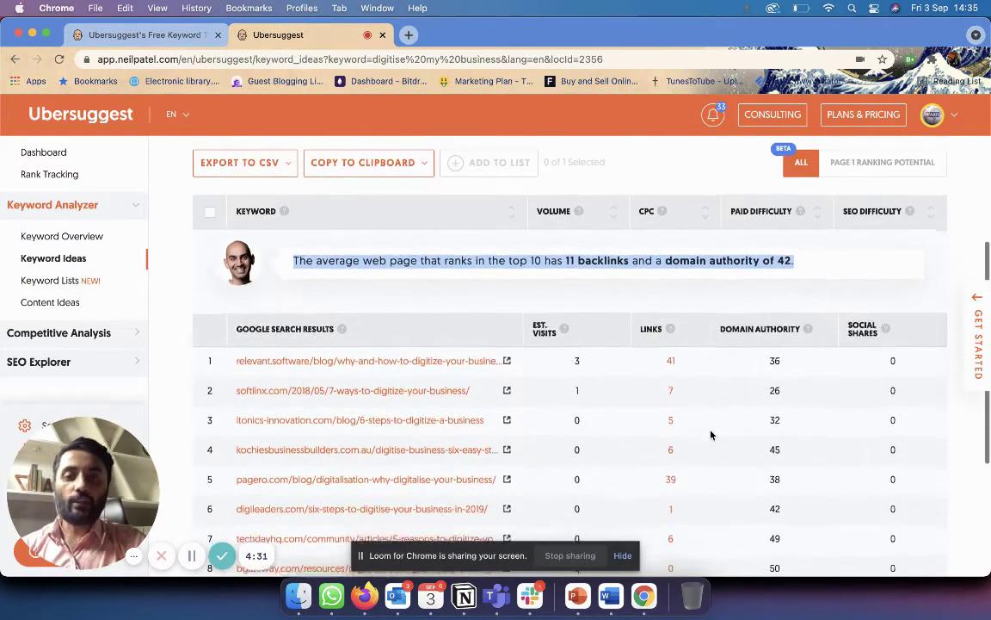
pyautogui.scroll(10, 710, 435)
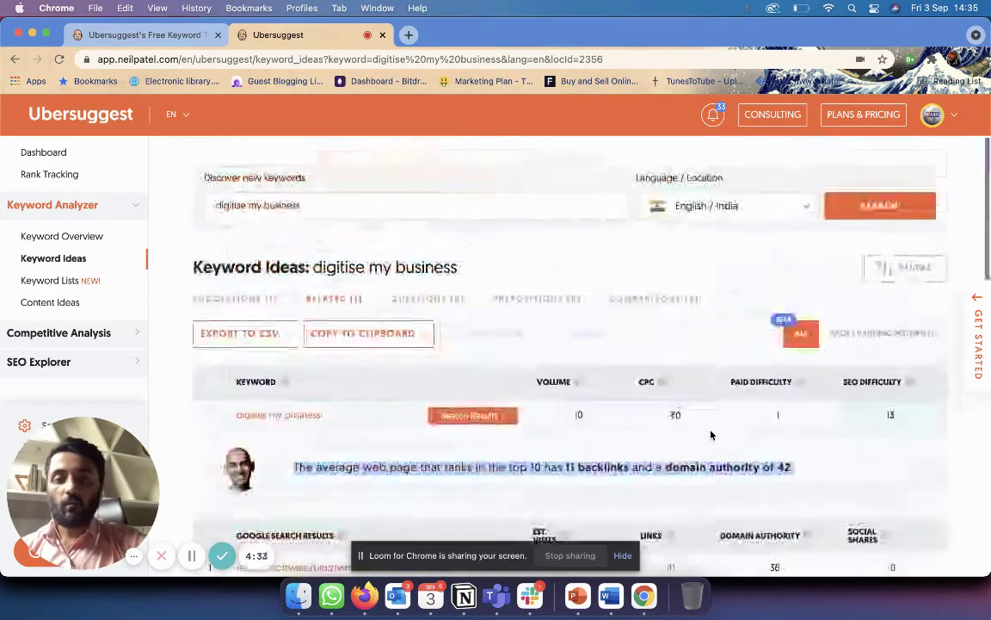
# Replace the keyword with 'Digitisation' and run the keyword ideas search.
pyautogui.tripleClick(333, 205)
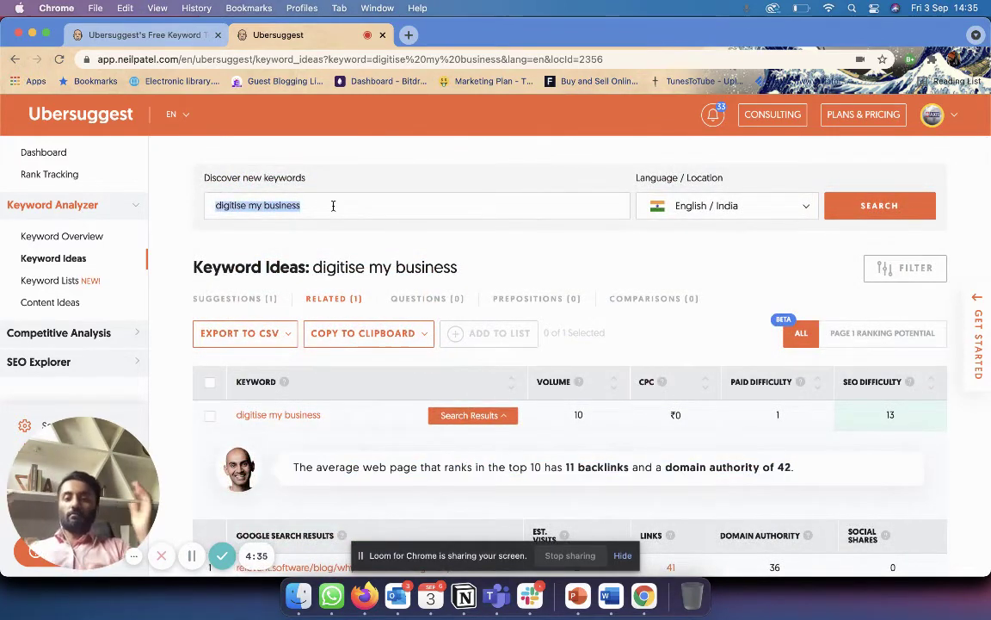
pyautogui.write('Digitis')
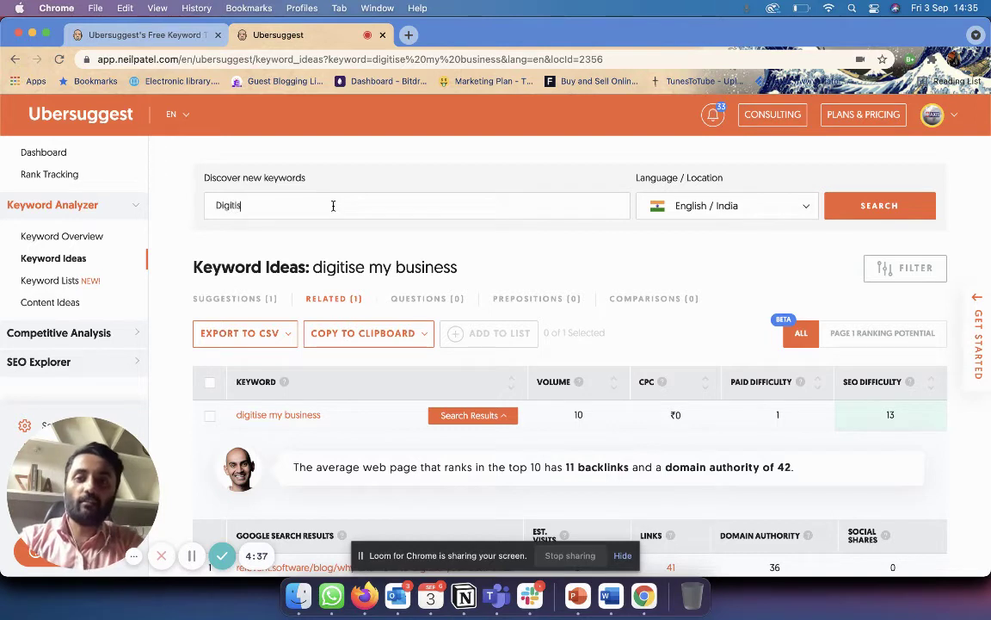
pyautogui.write('ation')
pyautogui.press('Return')
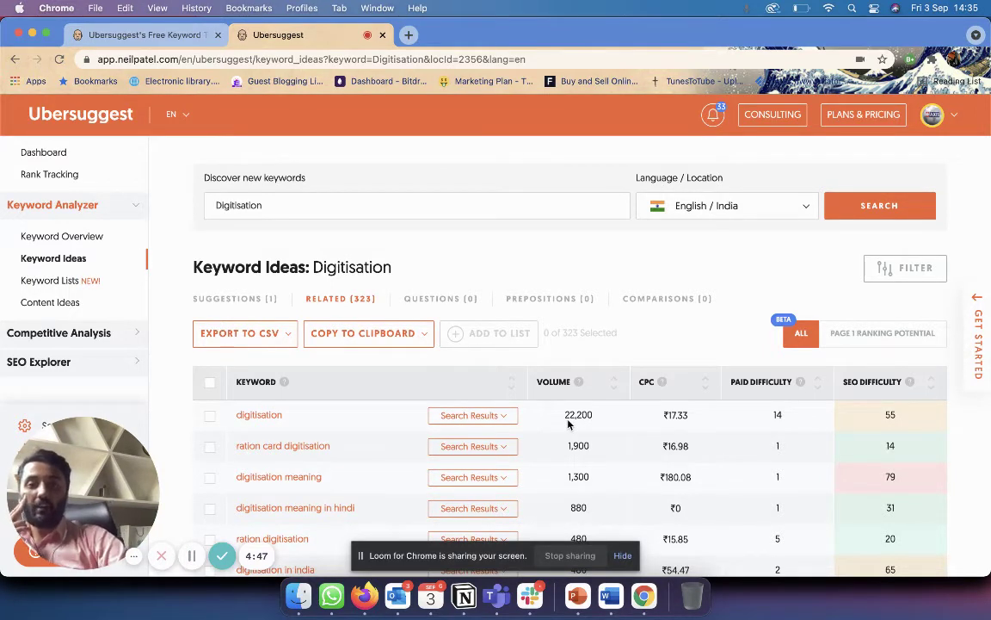
# Scroll through the Digitisation keyword ideas table.
pyautogui.scroll(-3, 332, 381)
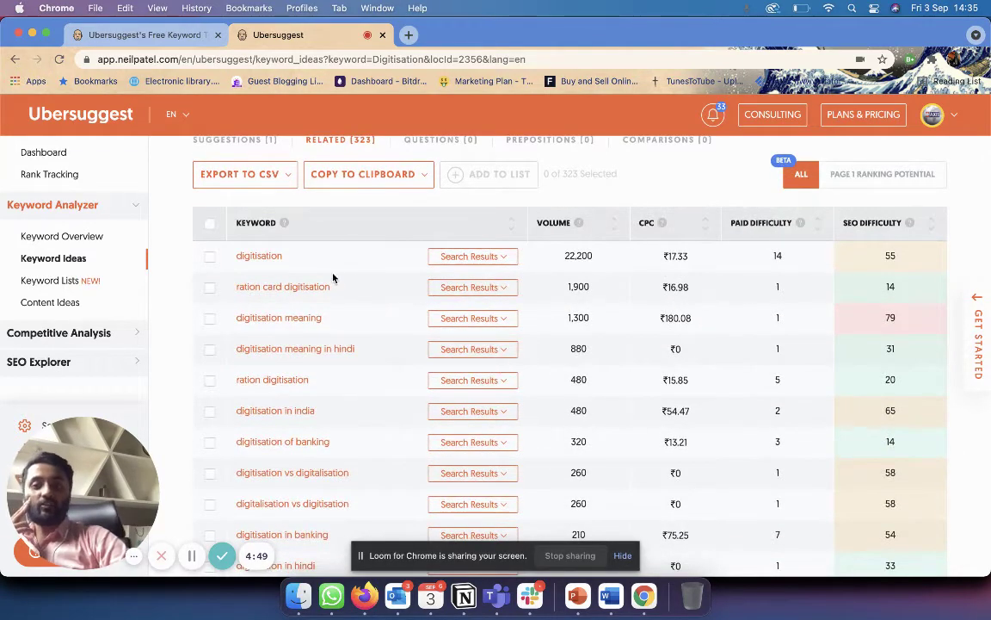
pyautogui.scroll(1, 628, 265)
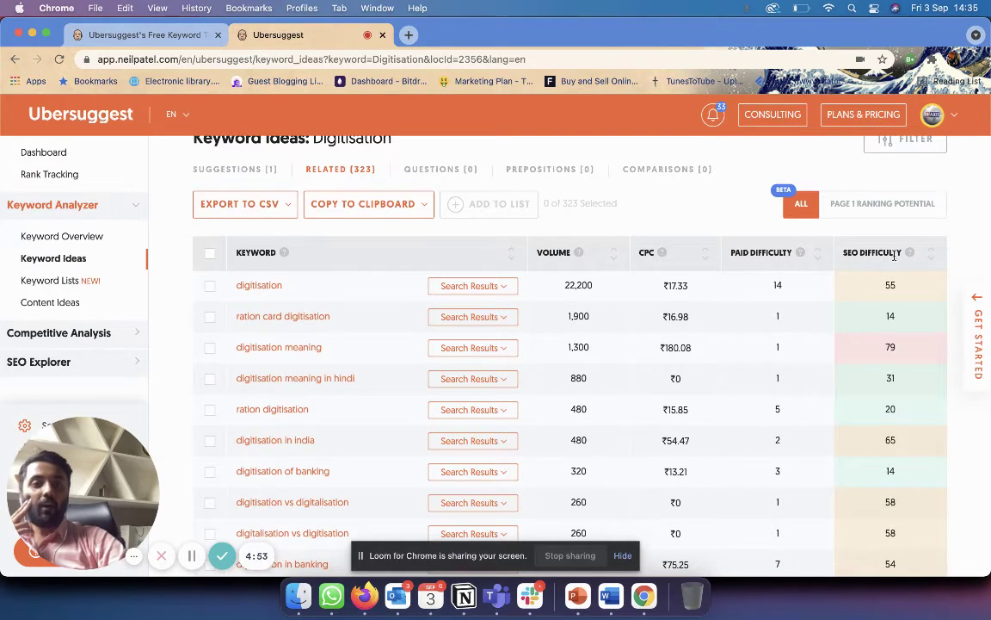
# Sort Digitisation ideas by SEO difficulty and scroll down to the difficulty 5–8 keywords.
pyautogui.click(938, 258)
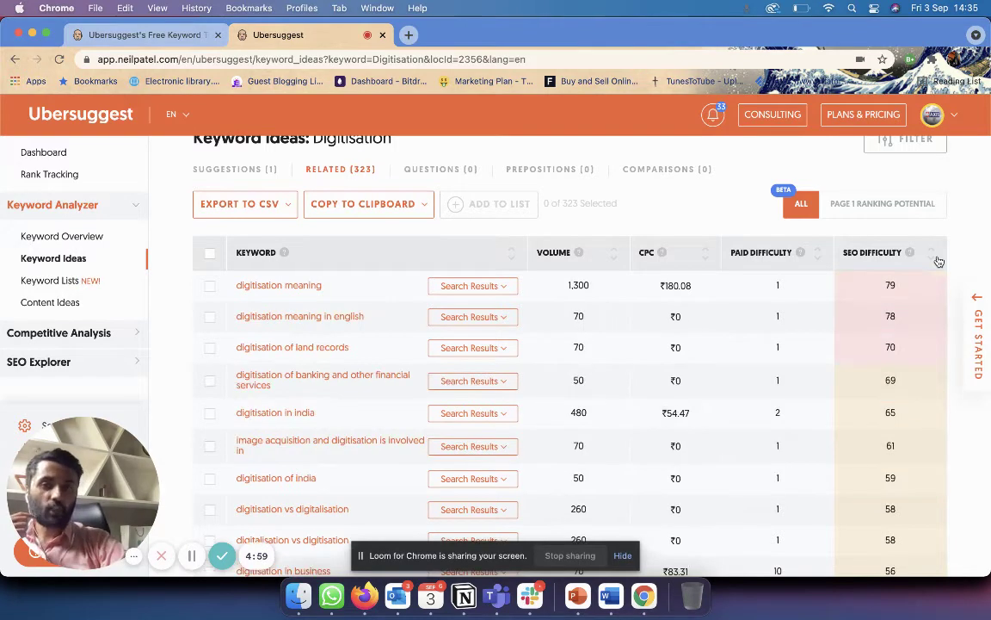
pyautogui.click(939, 258)
pyautogui.click(939, 258)
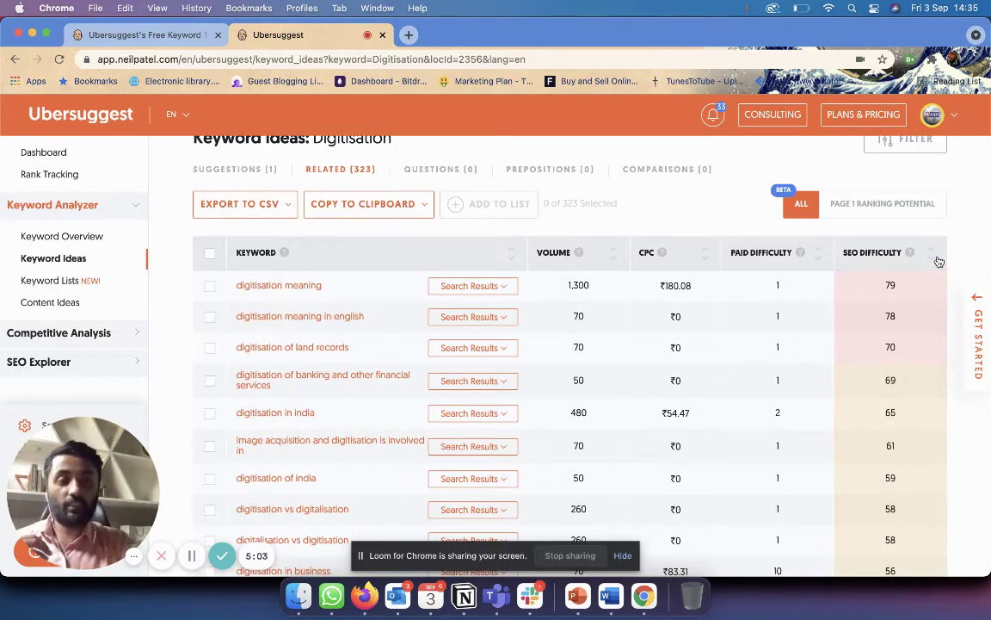
pyautogui.scroll(-20, 770, 390)
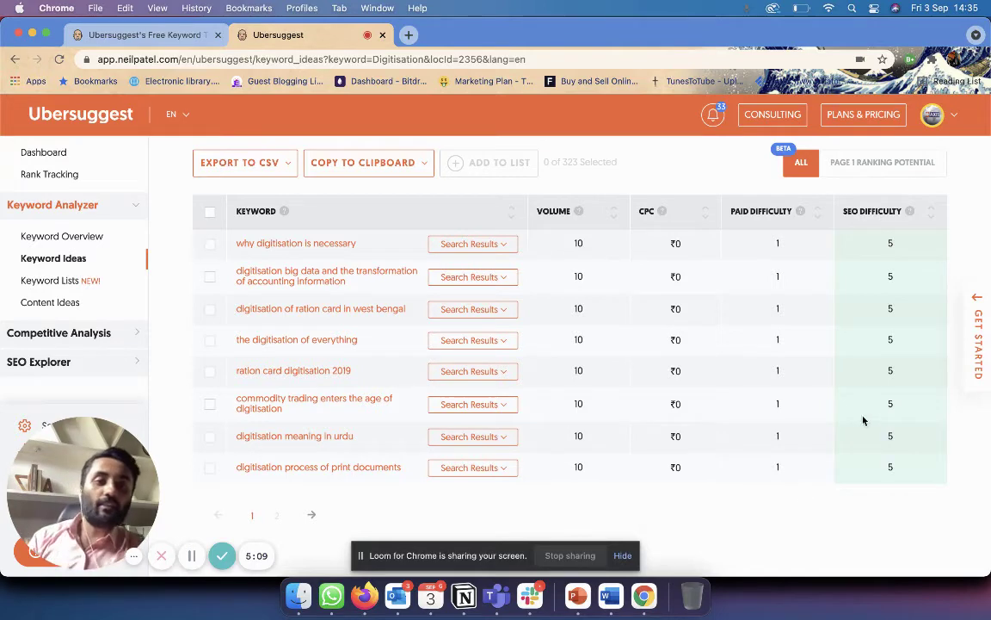
pyautogui.scroll(5, 874, 347)
pyautogui.scroll(3, 874, 348)
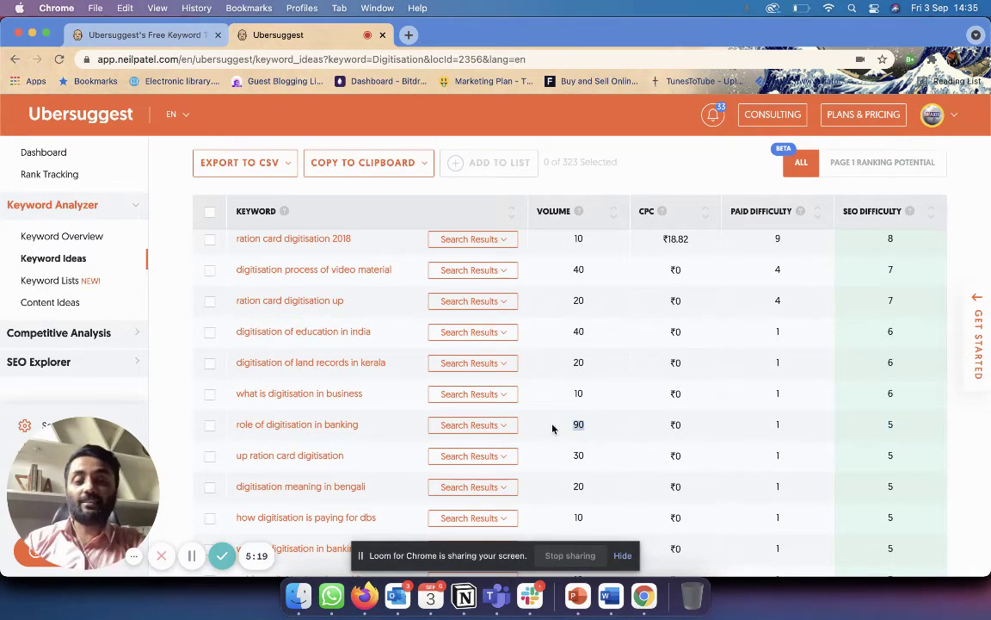
# Show the Google search results for 'role of digitisation in banking'.
pyautogui.click(501, 425)
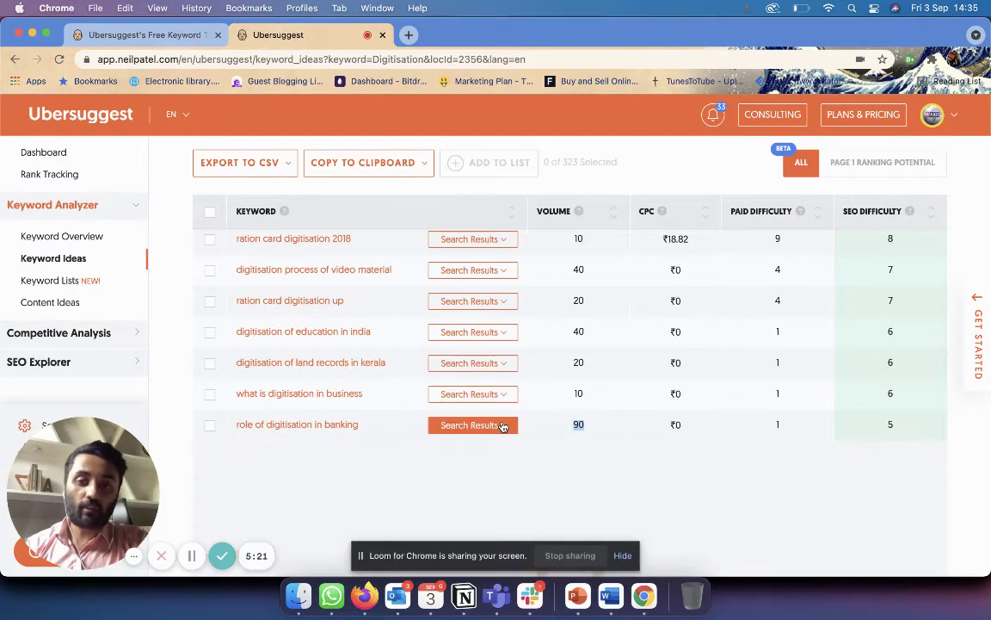
pyautogui.scroll(-3, 664, 425)
pyautogui.scroll(-1, 664, 425)
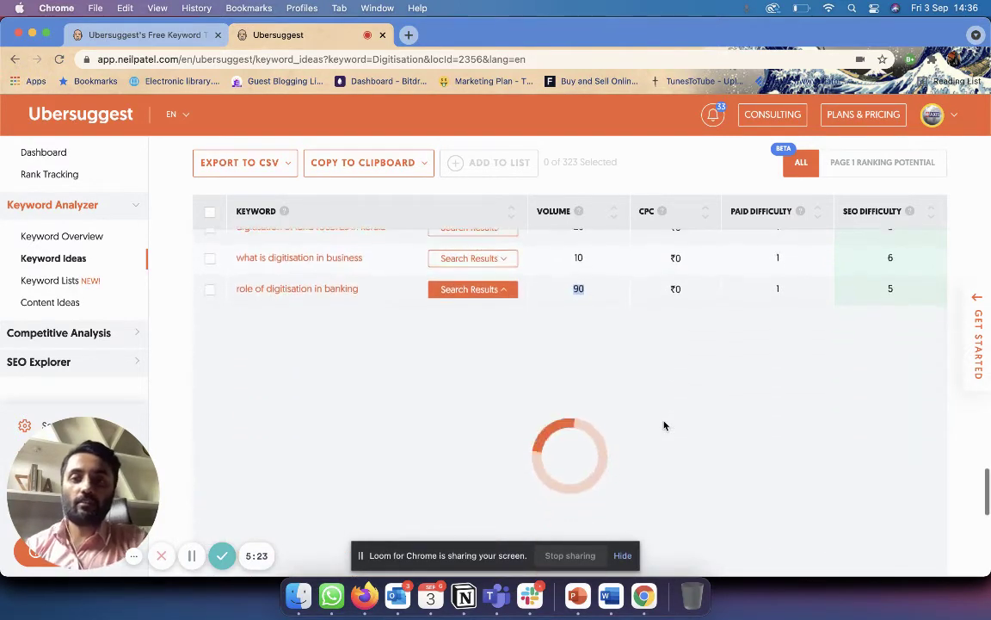
pyautogui.scroll(-2, 664, 425)
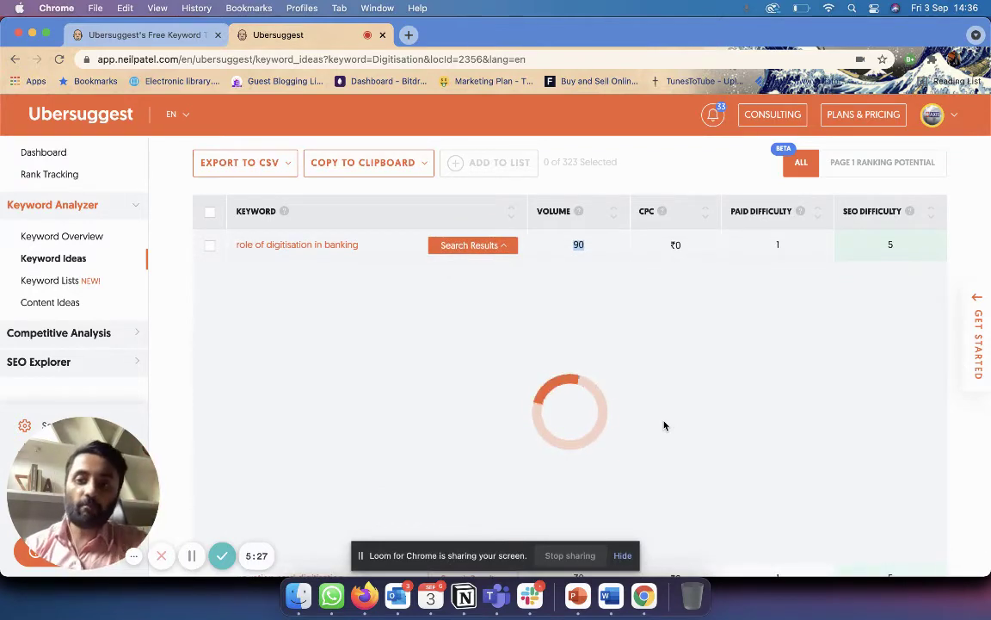
pyautogui.scroll(-1, 664, 425)
pyautogui.scroll(2, 663, 425)
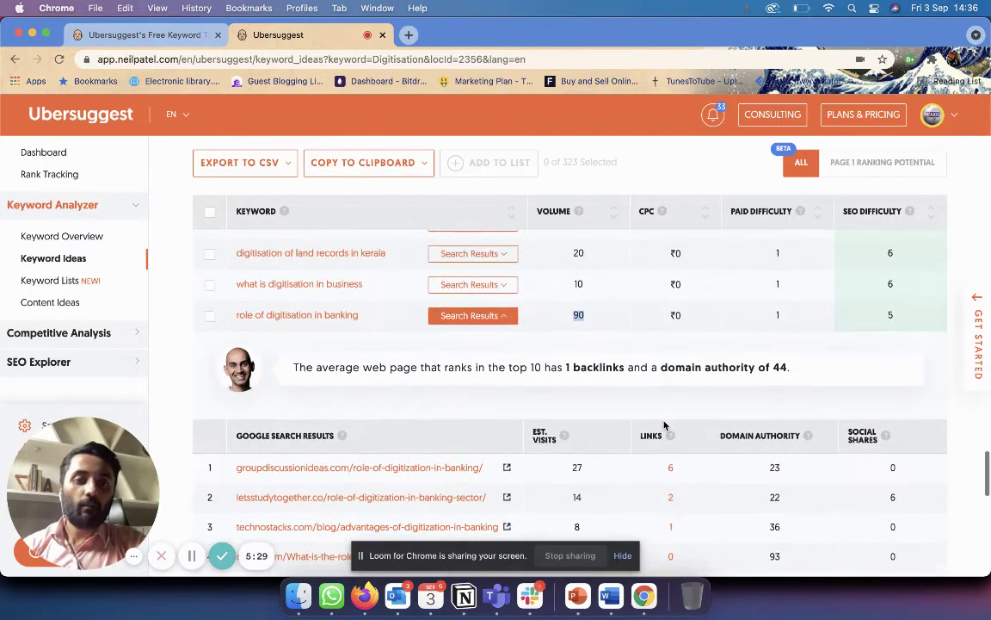
# Highlight the tip's domain authority 44 and 1 backlinks figures.
pyautogui.tripleClick(555, 332)
pyautogui.moveTo(555, 332); pyautogui.dragTo(630, 334)
pyautogui.scroll(-5, 775, 334)
pyautogui.scroll(7, 775, 334)
pyautogui.scroll(5, 778, 438)
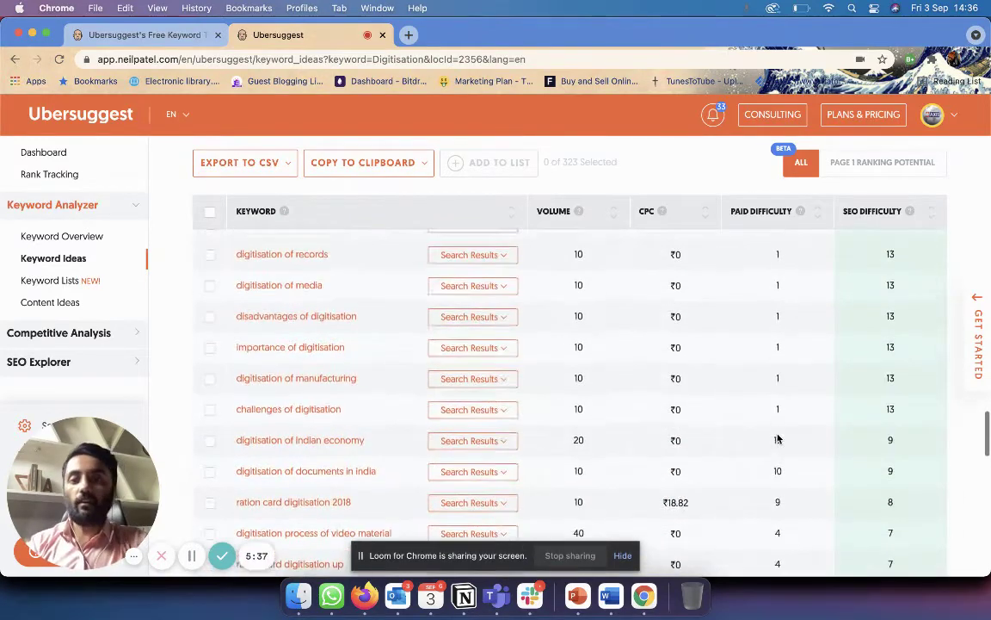
pyautogui.scroll(-4, 778, 438)
pyautogui.scroll(1, 778, 438)
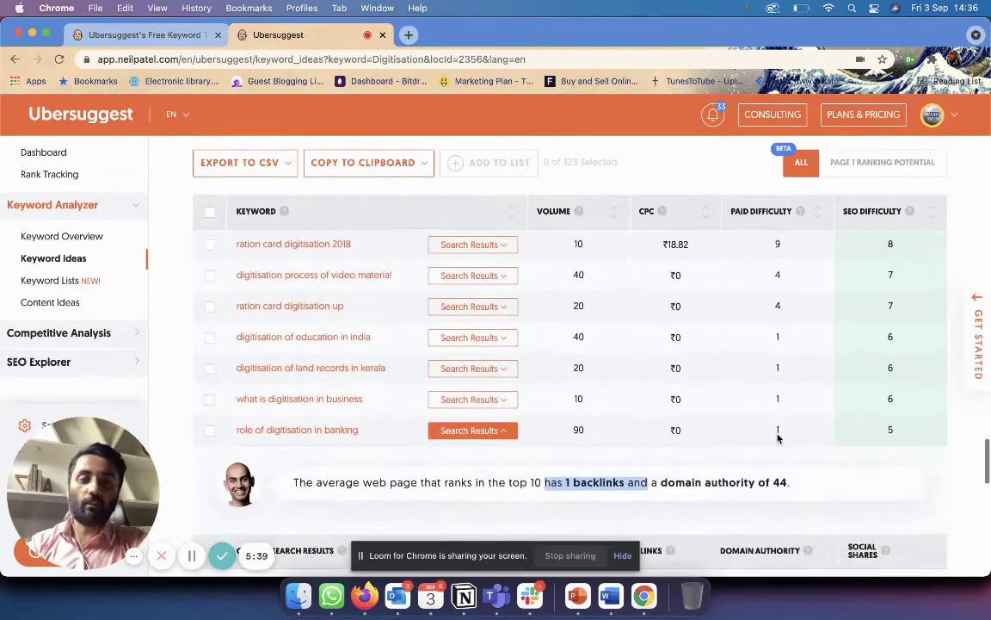
pyautogui.click(585, 440)
# Highlight the 1,900 search volume of 'ration card digitisation'.
pyautogui.scroll(15, 585, 440)
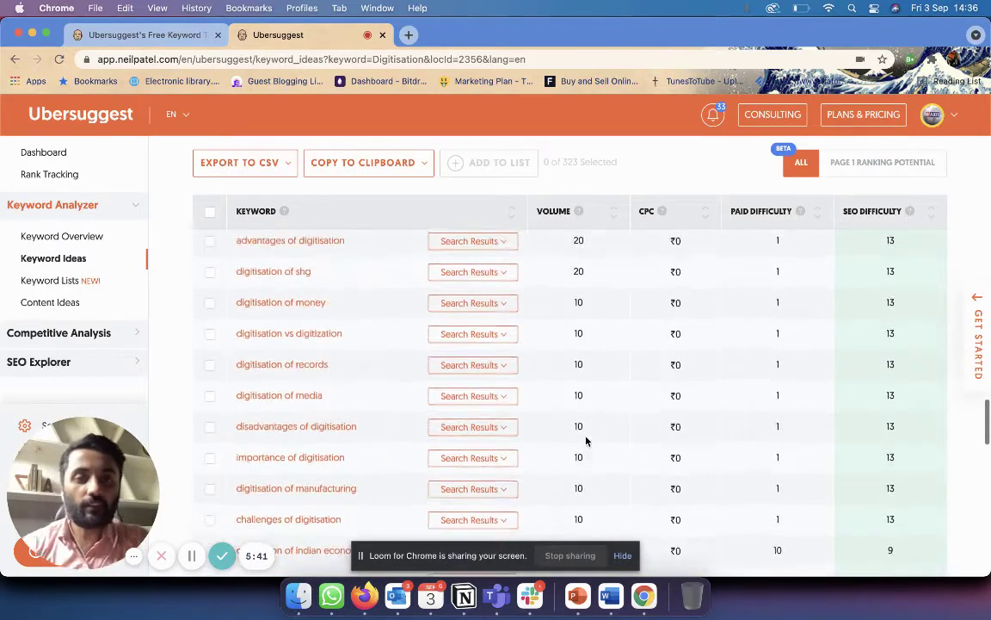
pyautogui.scroll(1, 586, 441)
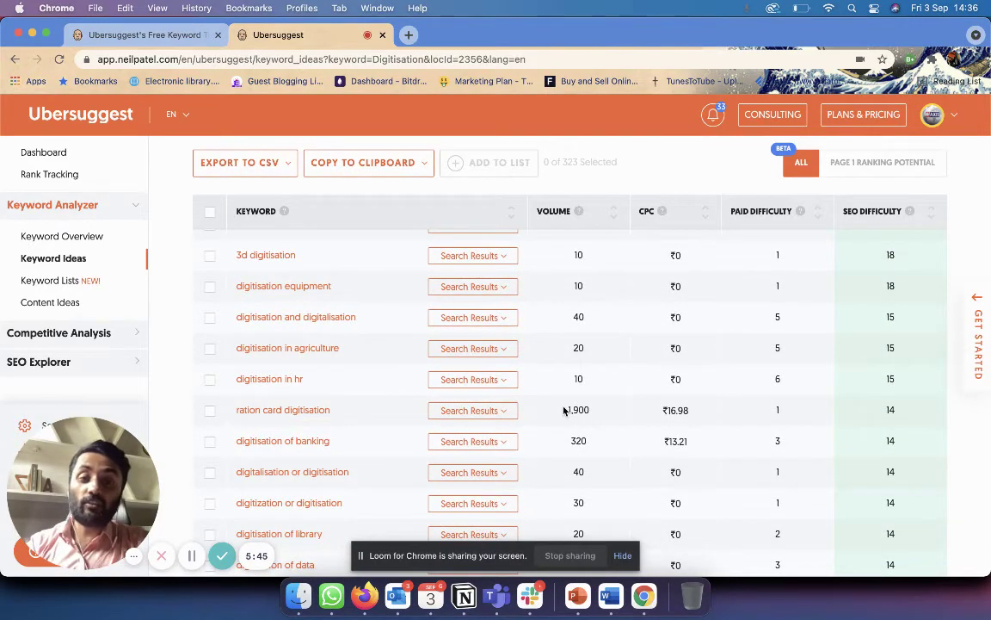
pyautogui.moveTo(564, 411); pyautogui.dragTo(598, 413)
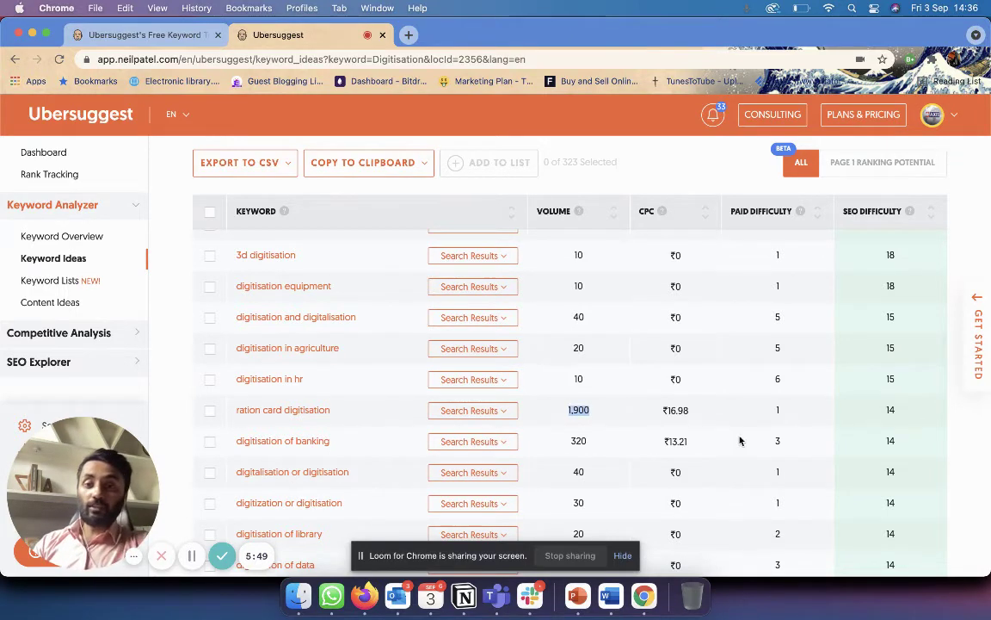
pyautogui.click(476, 410)
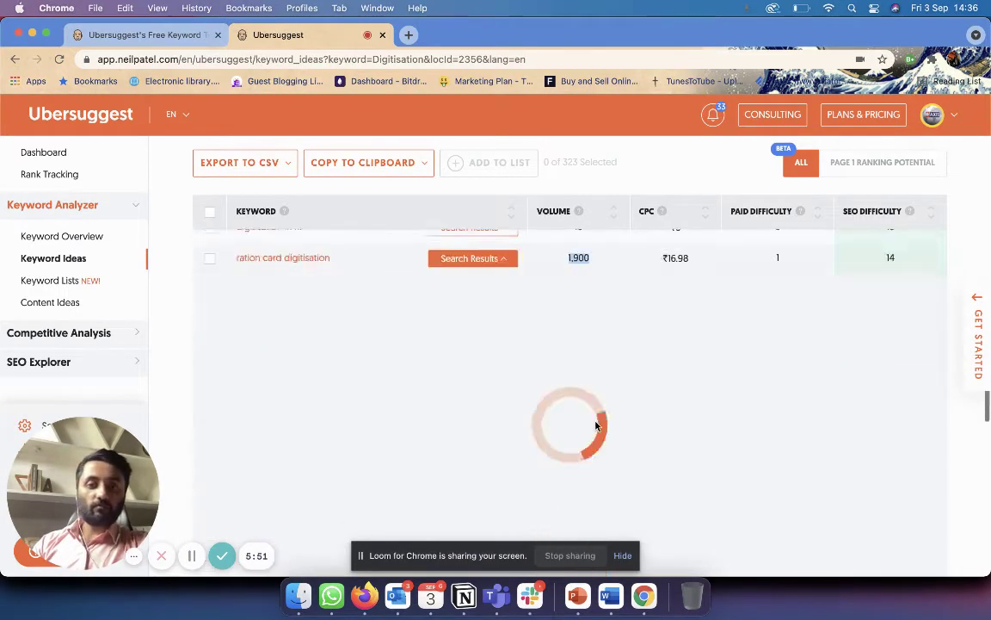
pyautogui.scroll(-3, 595, 425)
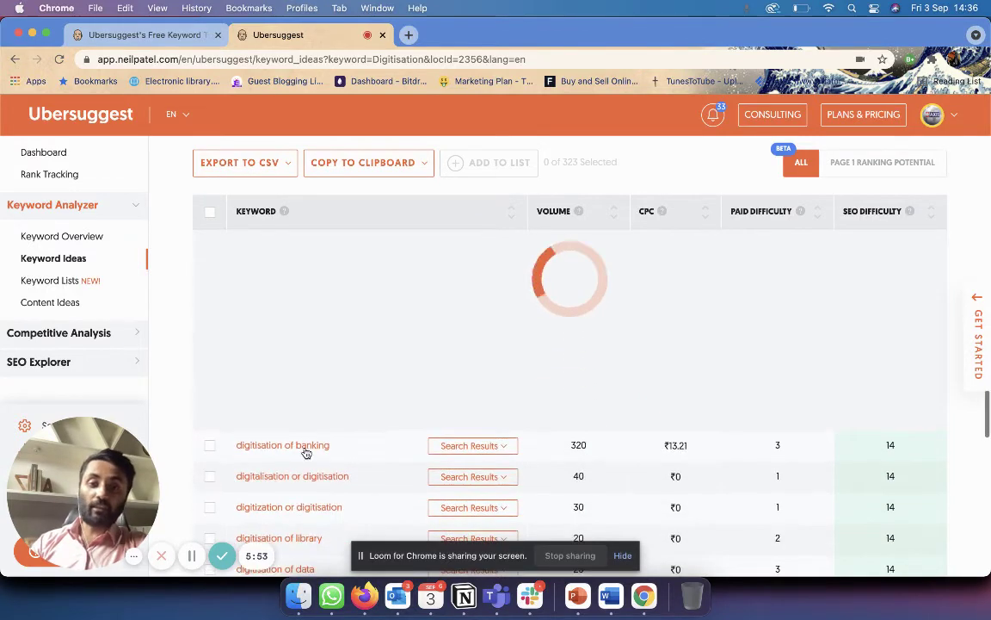
pyautogui.scroll(5, 668, 346)
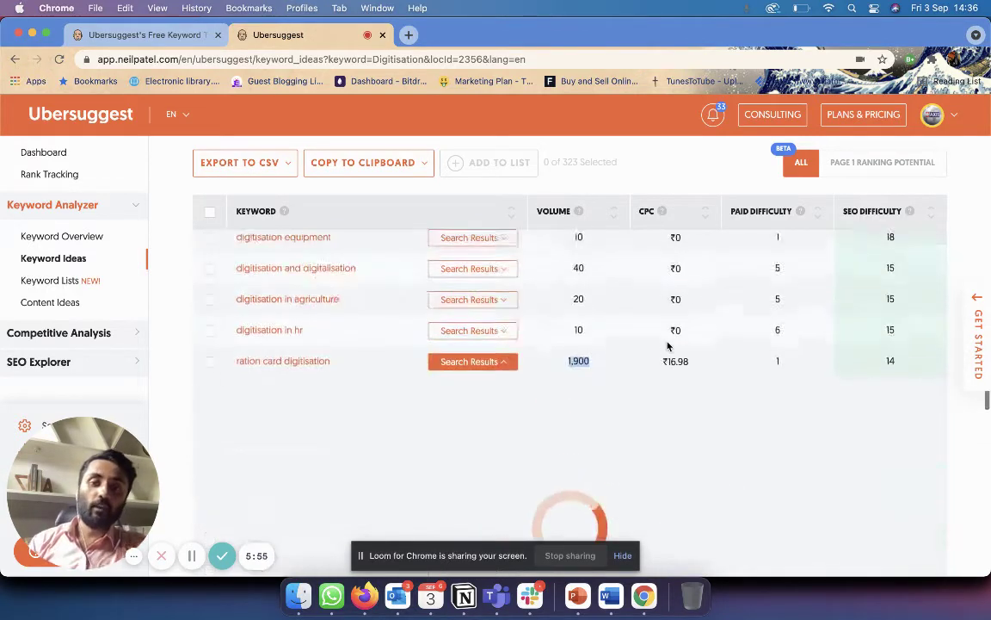
pyautogui.scroll(-3, 668, 345)
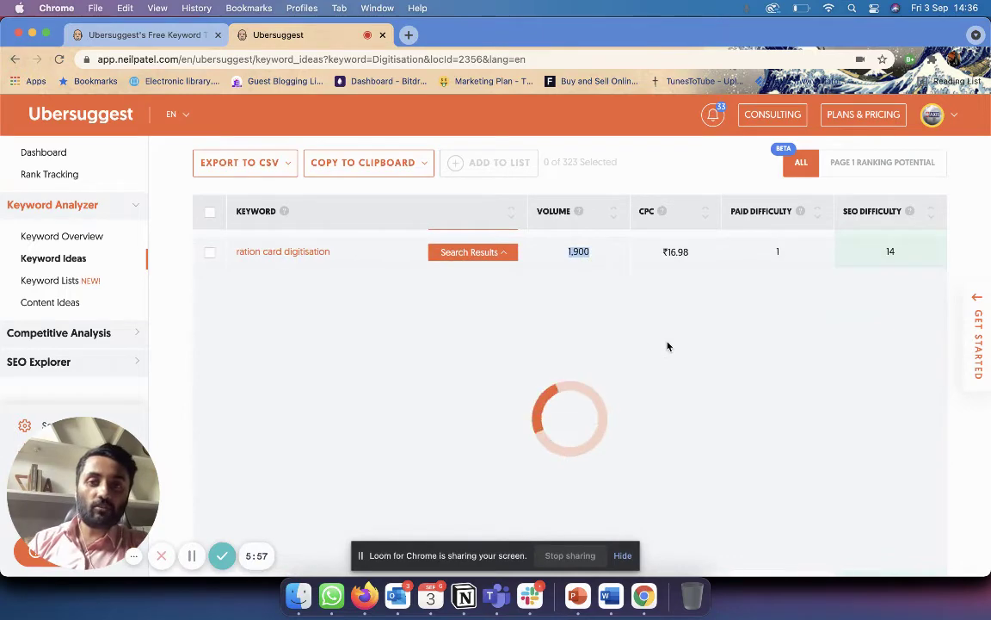
pyautogui.scroll(-3, 668, 346)
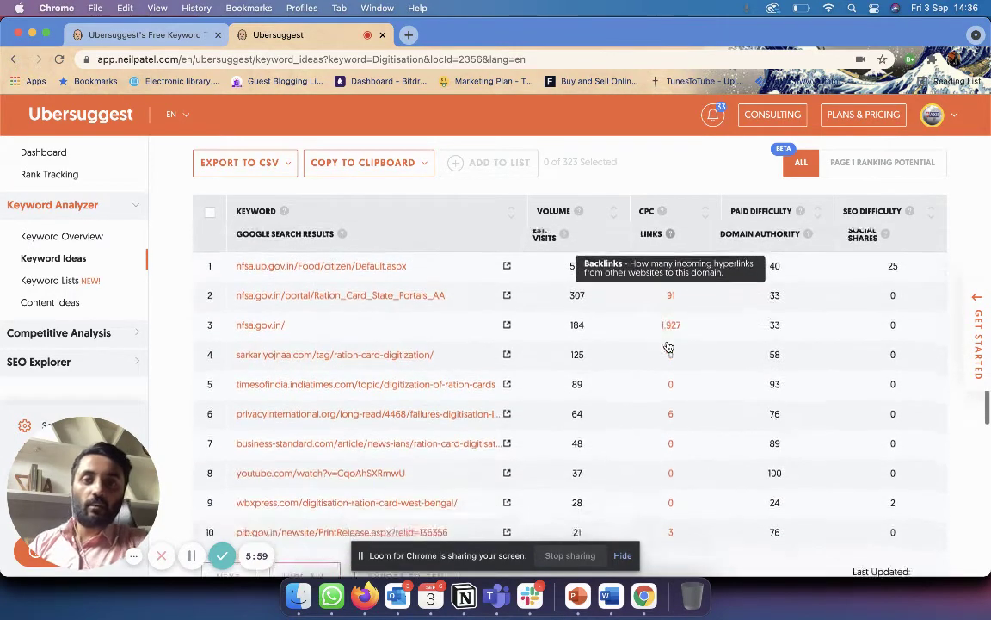
pyautogui.scroll(1, 703, 344)
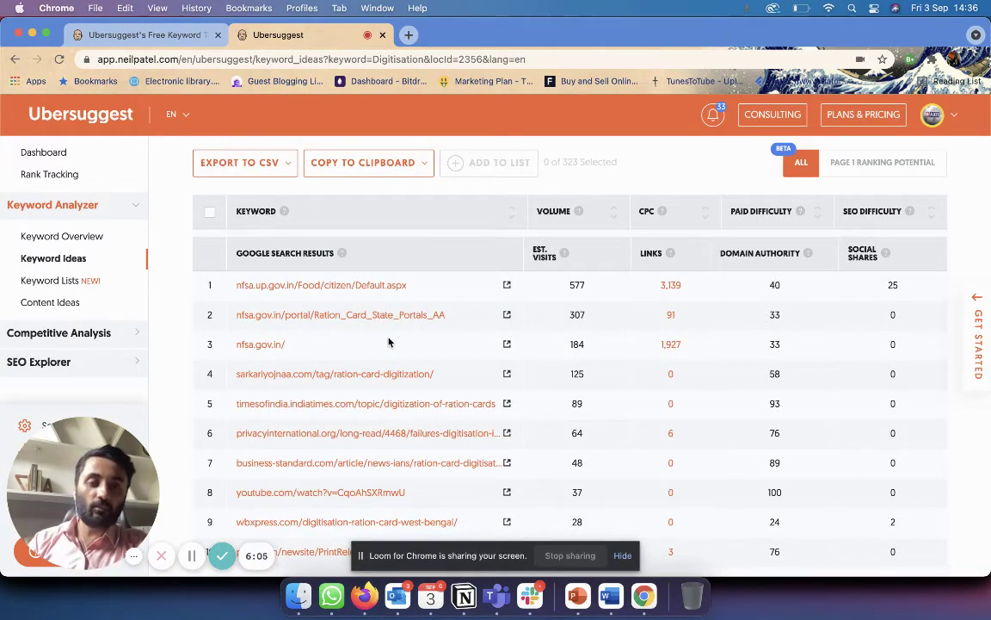
pyautogui.scroll(-3, 389, 343)
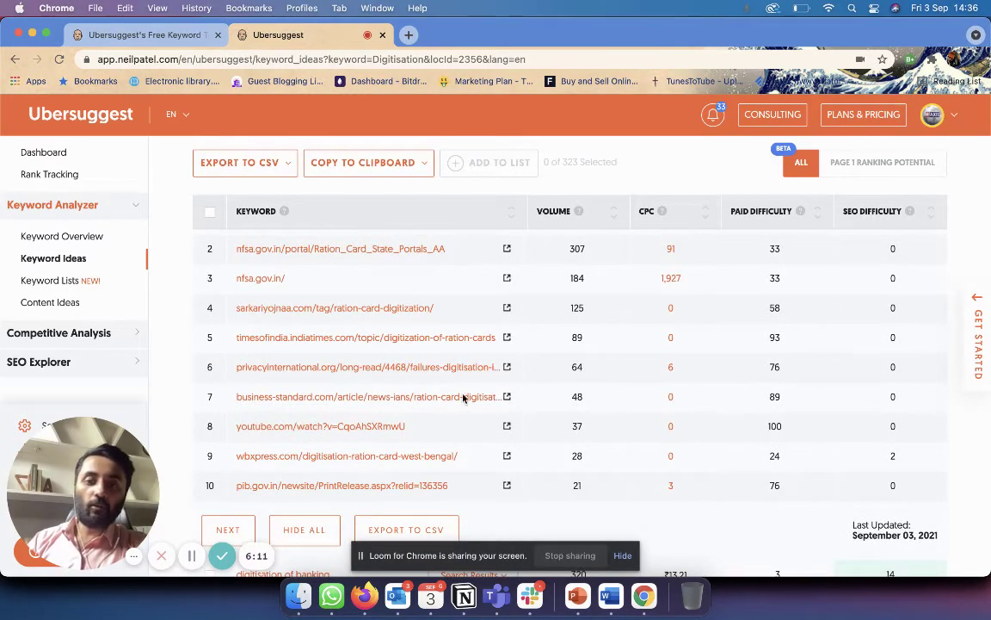
pyautogui.scroll(2, 699, 449)
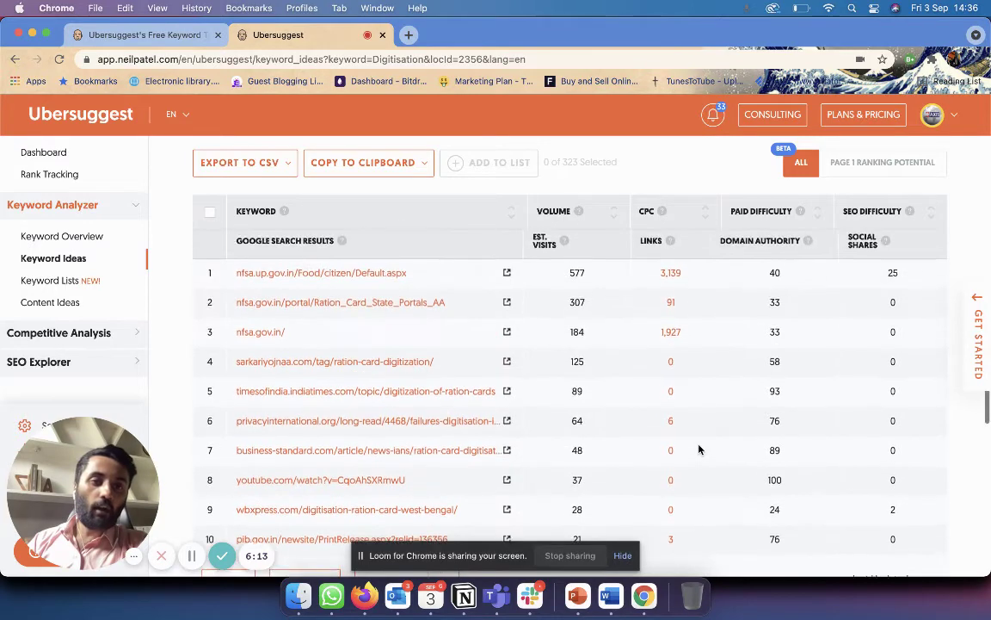
pyautogui.scroll(-2, 699, 449)
pyautogui.scroll(2, 698, 448)
pyautogui.scroll(5, 699, 448)
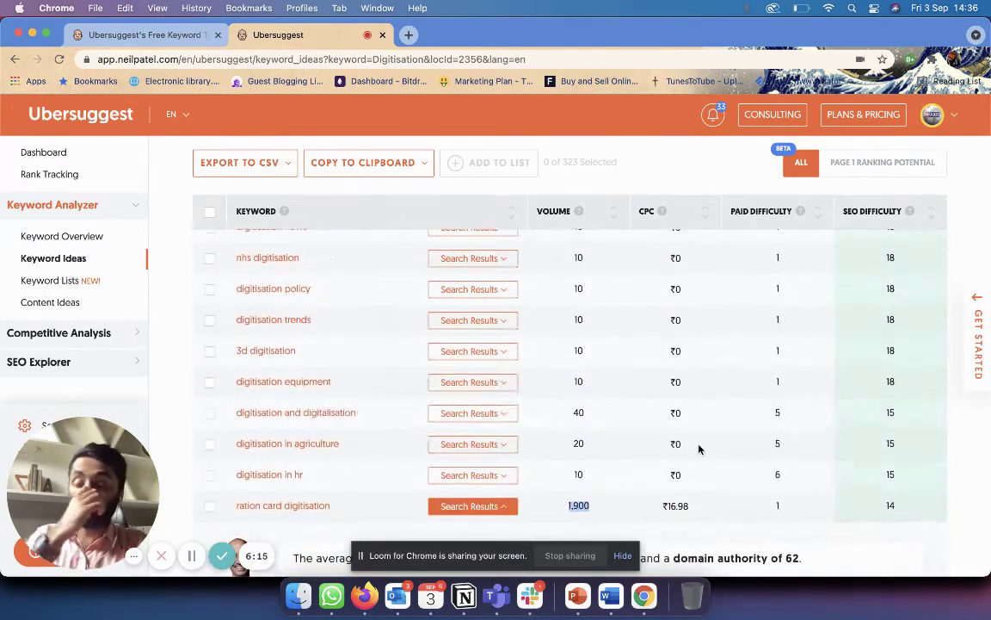
pyautogui.scroll(10, 688, 355)
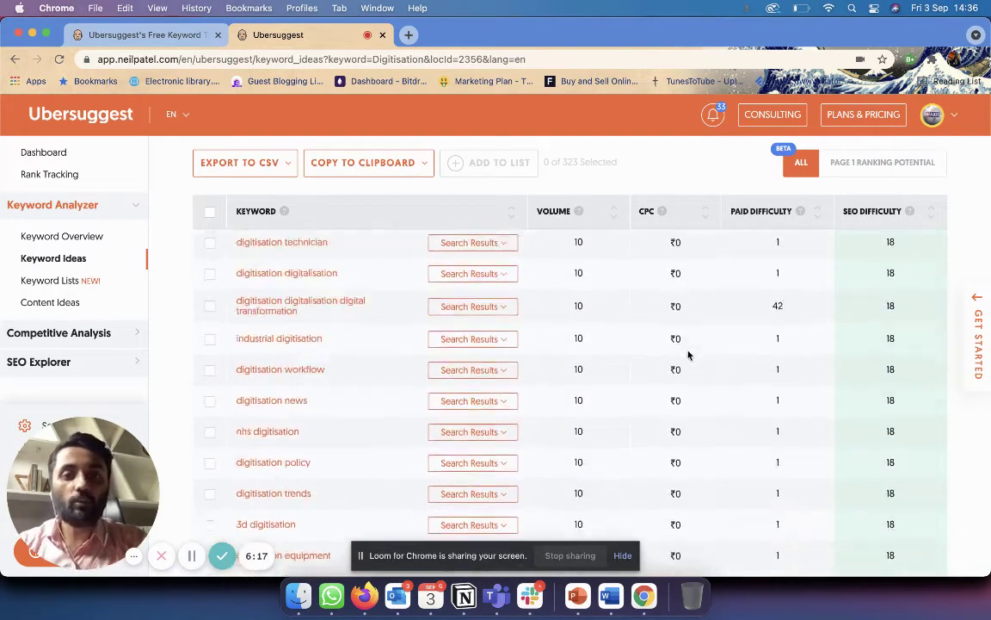
pyautogui.scroll(5, 688, 354)
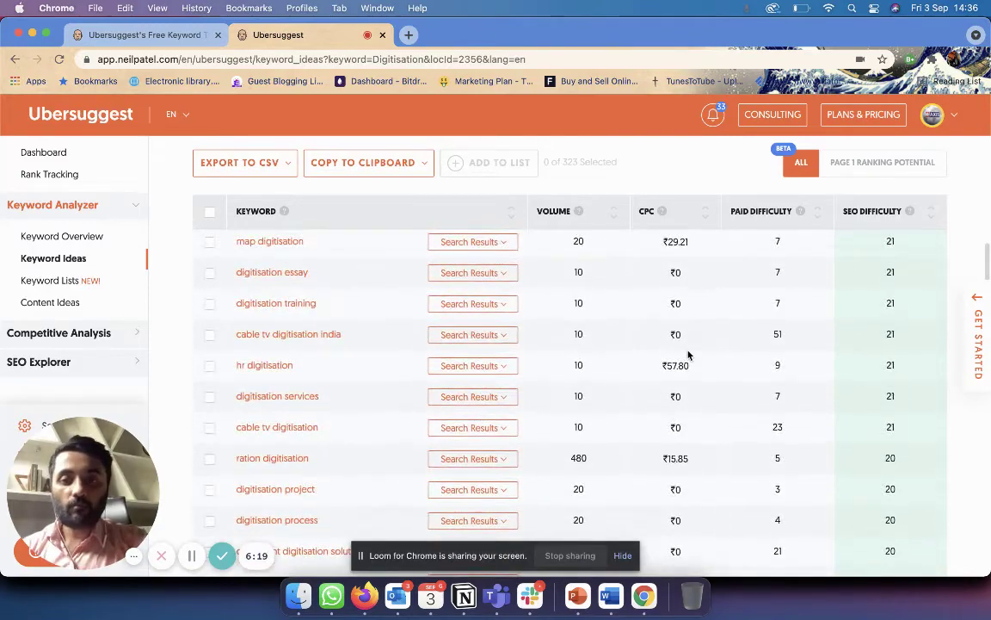
pyautogui.scroll(7, 689, 354)
pyautogui.scroll(5, 688, 355)
pyautogui.scroll(-1, 688, 355)
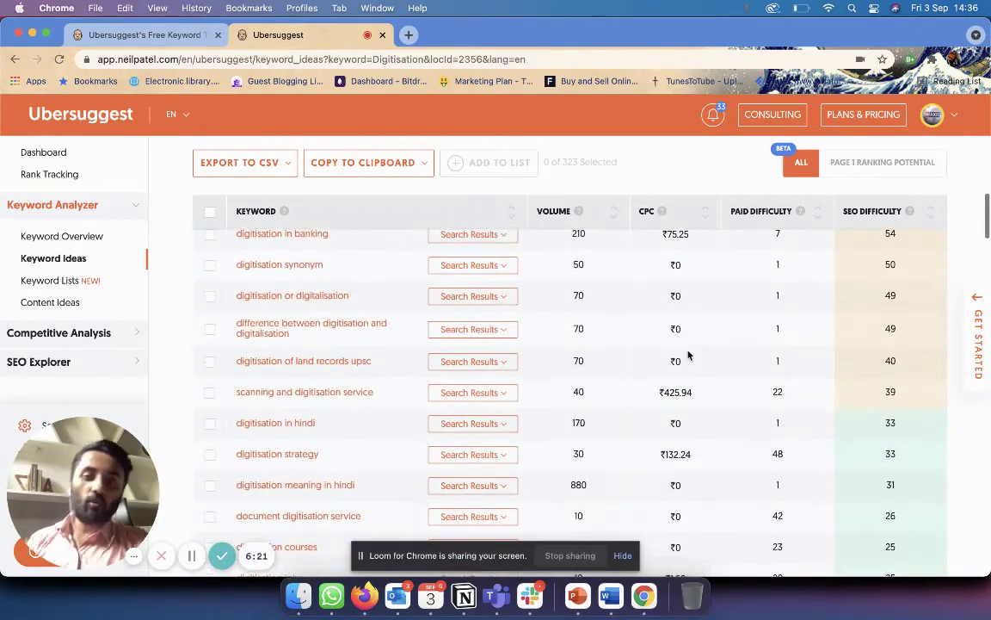
pyautogui.scroll(2, 689, 354)
pyautogui.scroll(6, 688, 354)
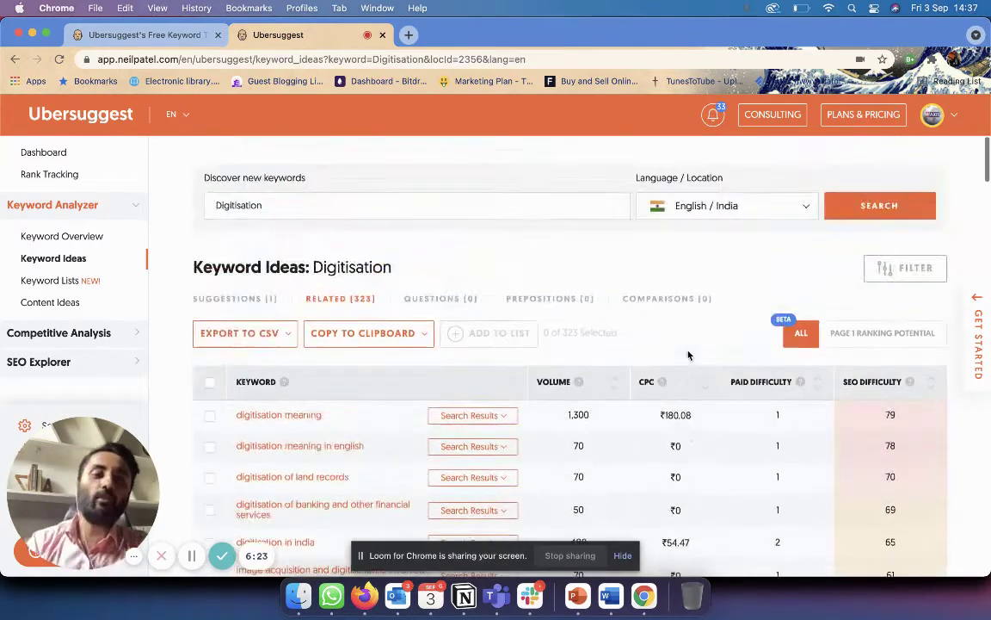
pyautogui.scroll(-20, 688, 355)
pyautogui.scroll(-5, 689, 354)
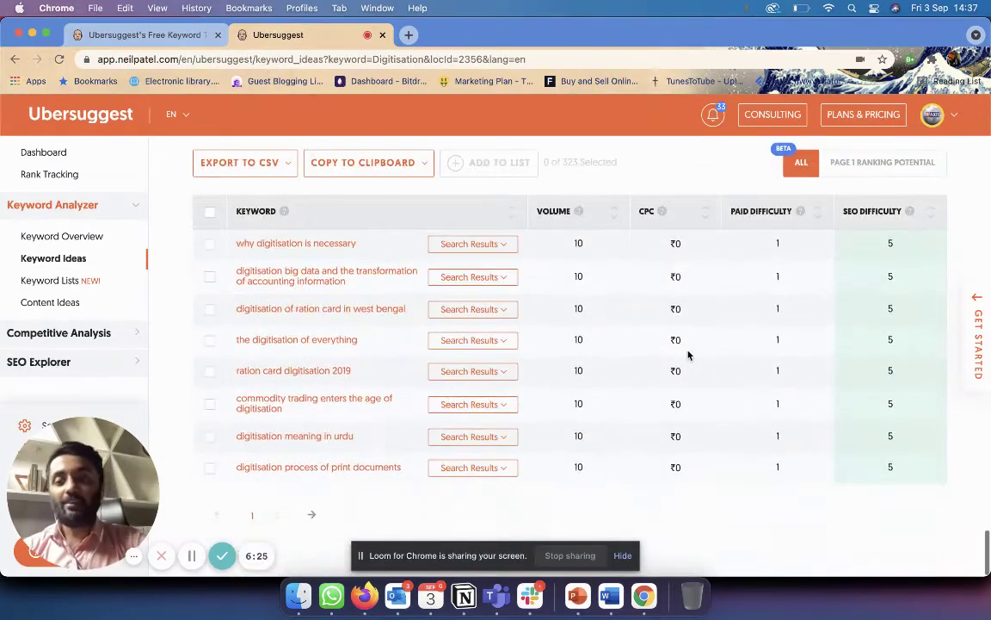
# Go to the next page of Digitisation keyword ideas.
pyautogui.click(282, 516)
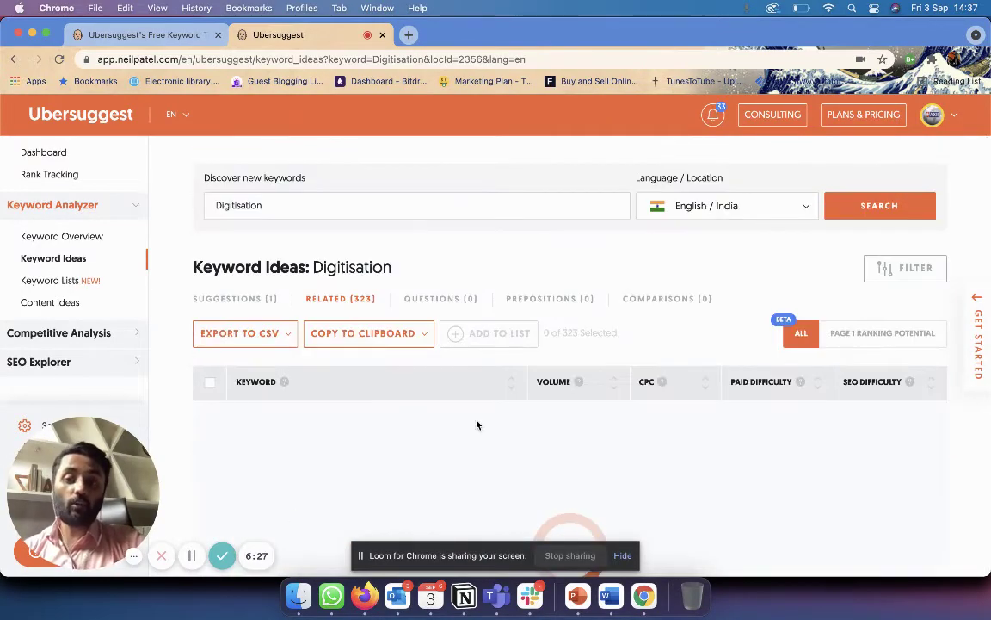
pyautogui.scroll(-3, 475, 421)
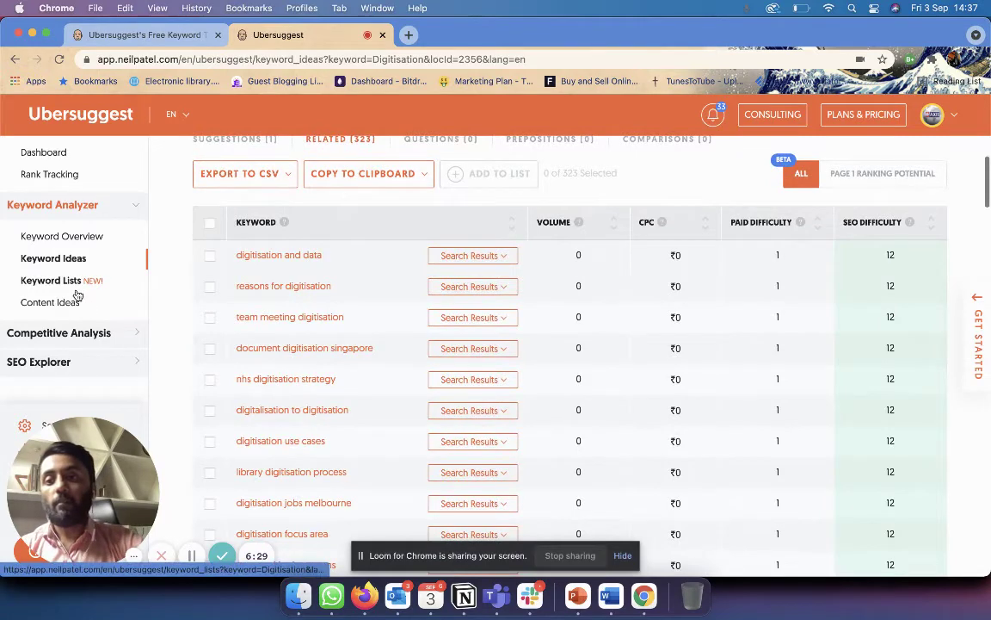
pyautogui.scroll(3, 432, 299)
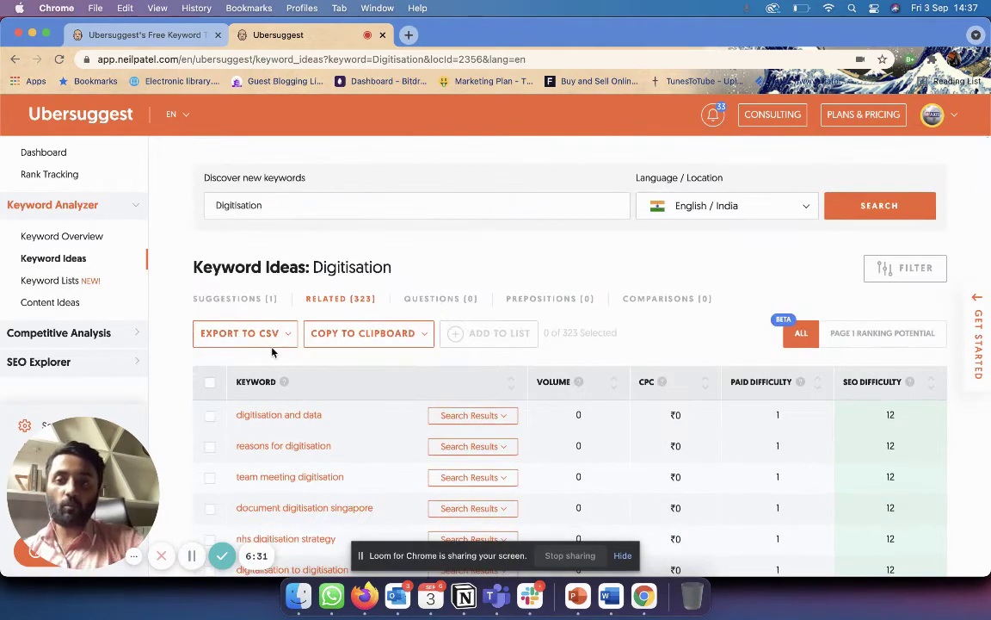
# Tick 'digitisation and data', 'reasons for digitisation' and 'team meeting digitisation'.
pyautogui.click(209, 415)
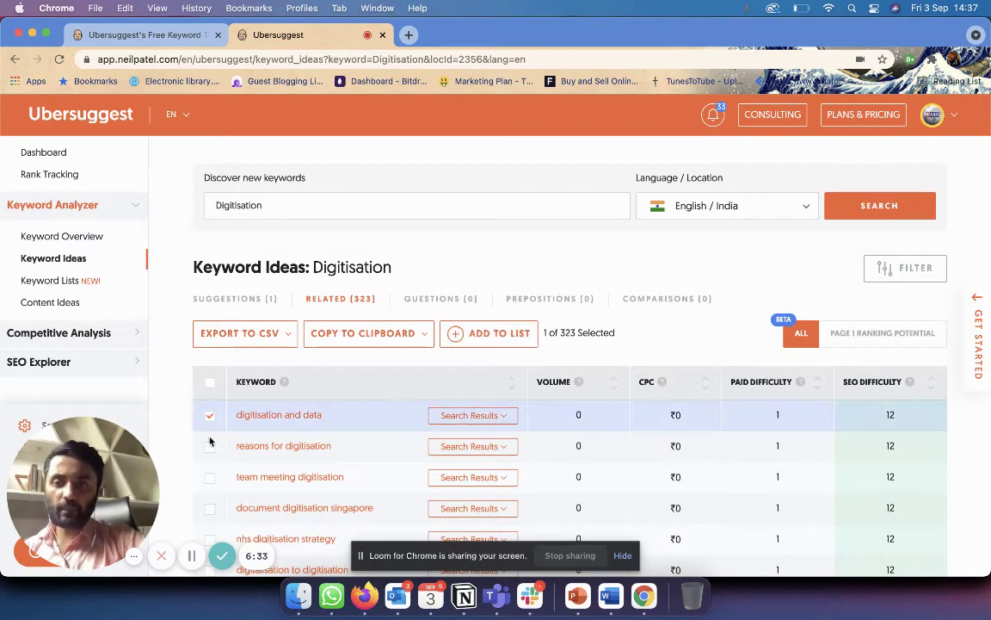
pyautogui.click(209, 446)
pyautogui.click(209, 477)
pyautogui.scroll(-2, 207, 475)
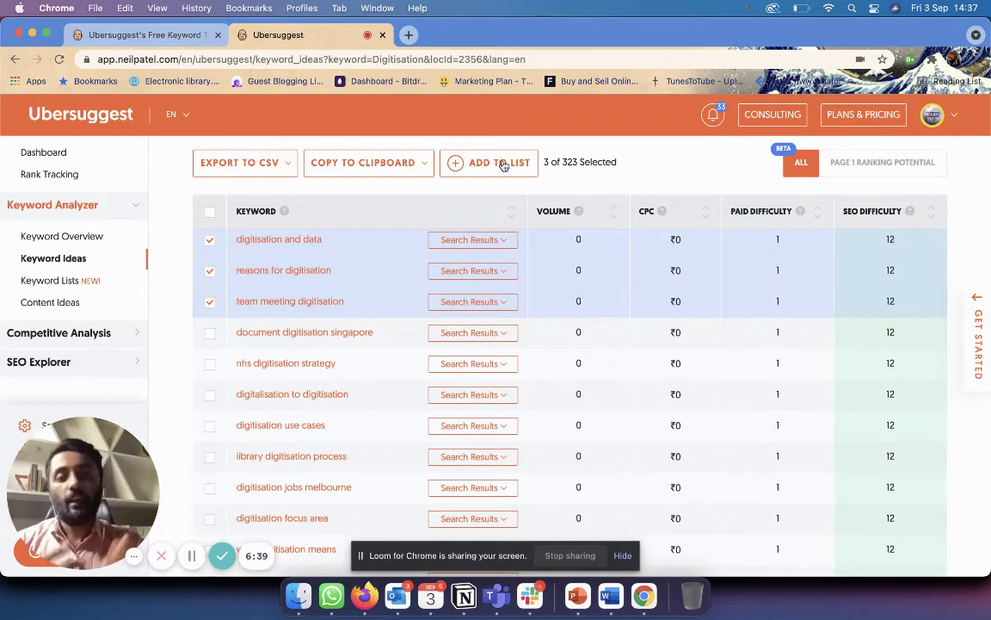
# Open the saved HAIKU | "DTC" keyword list and scroll through its 20 keywords.
pyautogui.click(61, 280)
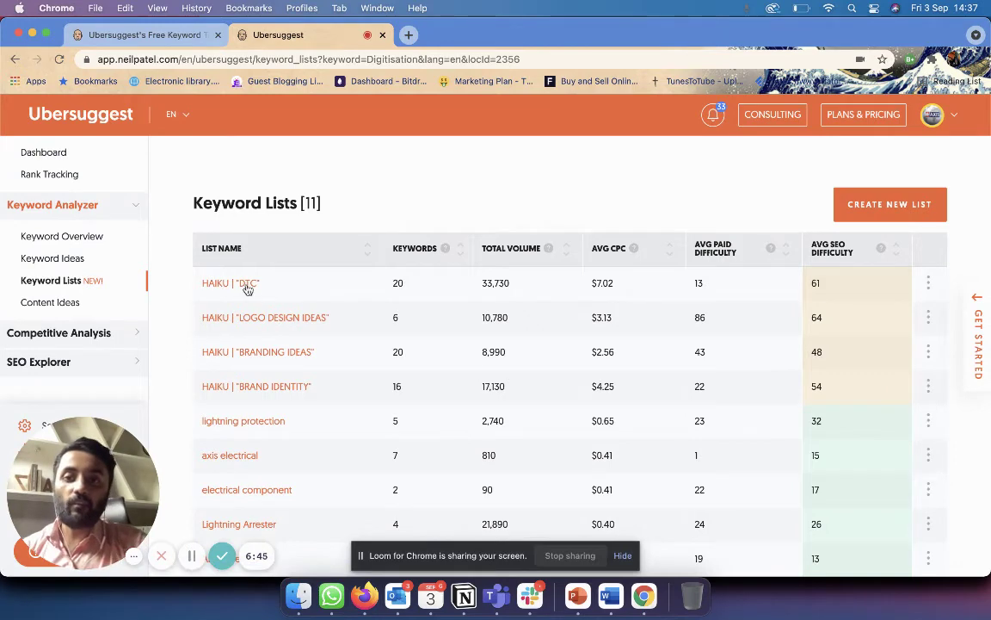
pyautogui.click(248, 289)
pyautogui.scroll(-1, 448, 376)
pyautogui.scroll(-2, 447, 376)
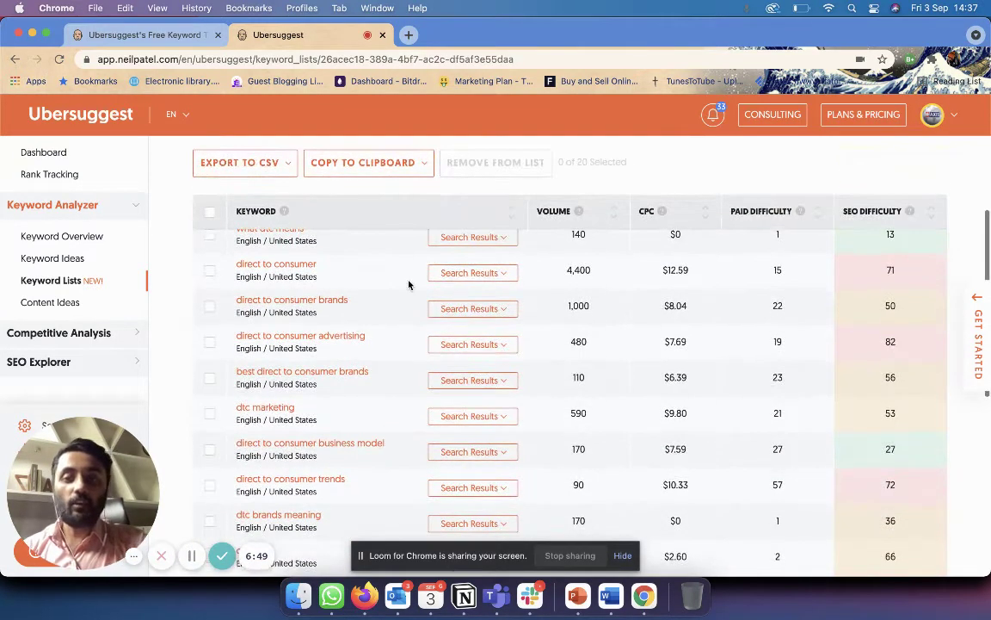
pyautogui.scroll(1, 409, 285)
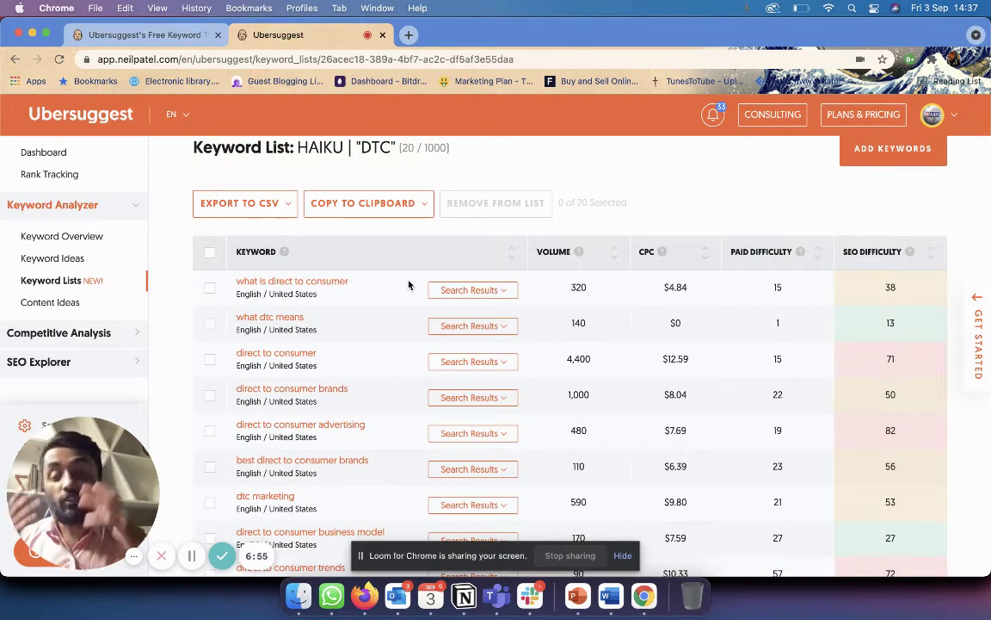
pyautogui.scroll(-10, 408, 285)
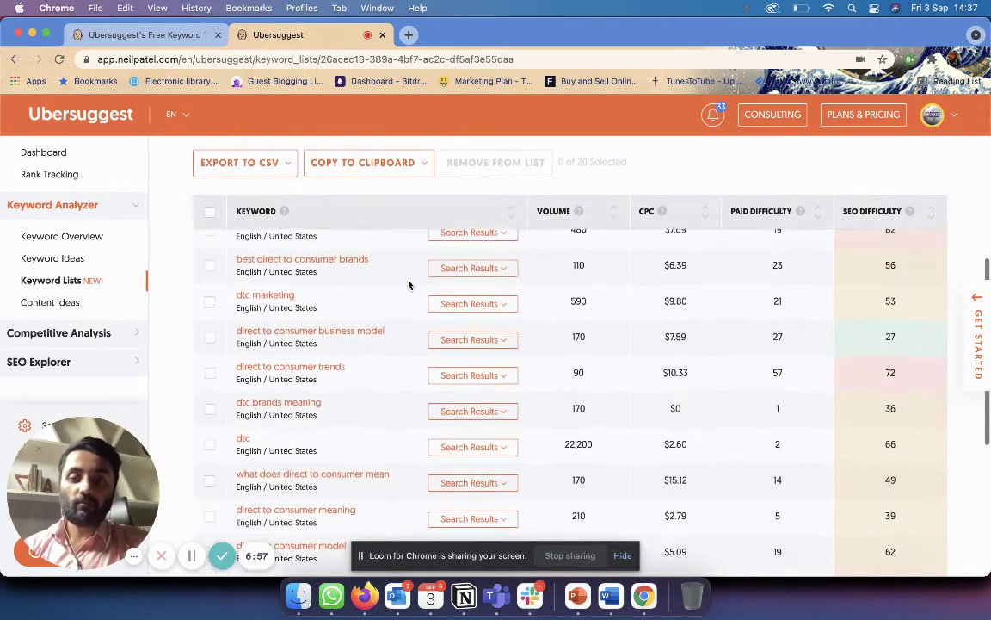
pyautogui.scroll(10, 409, 285)
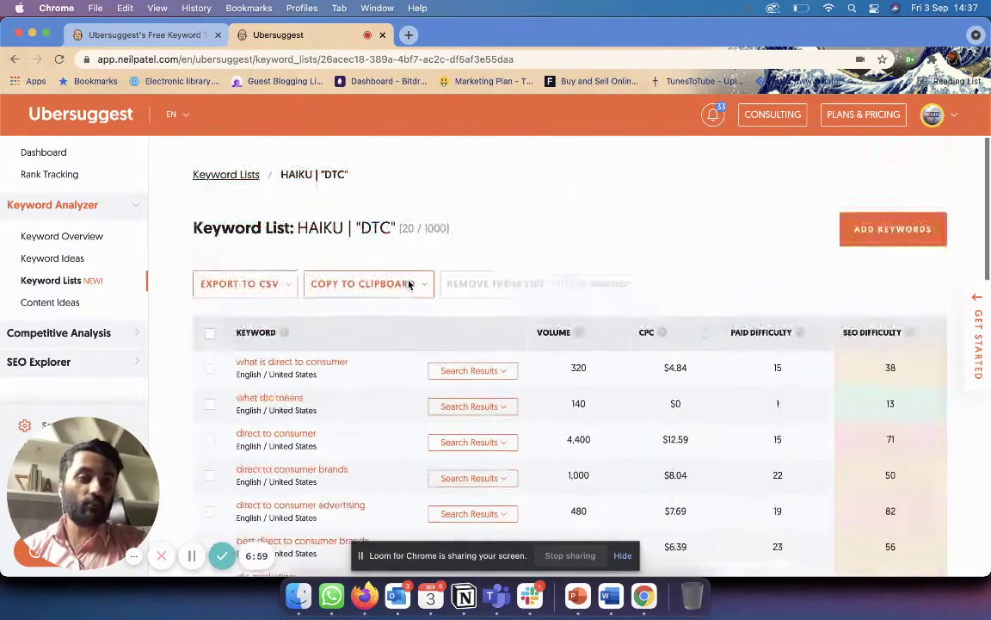
pyautogui.scroll(-2, 886, 420)
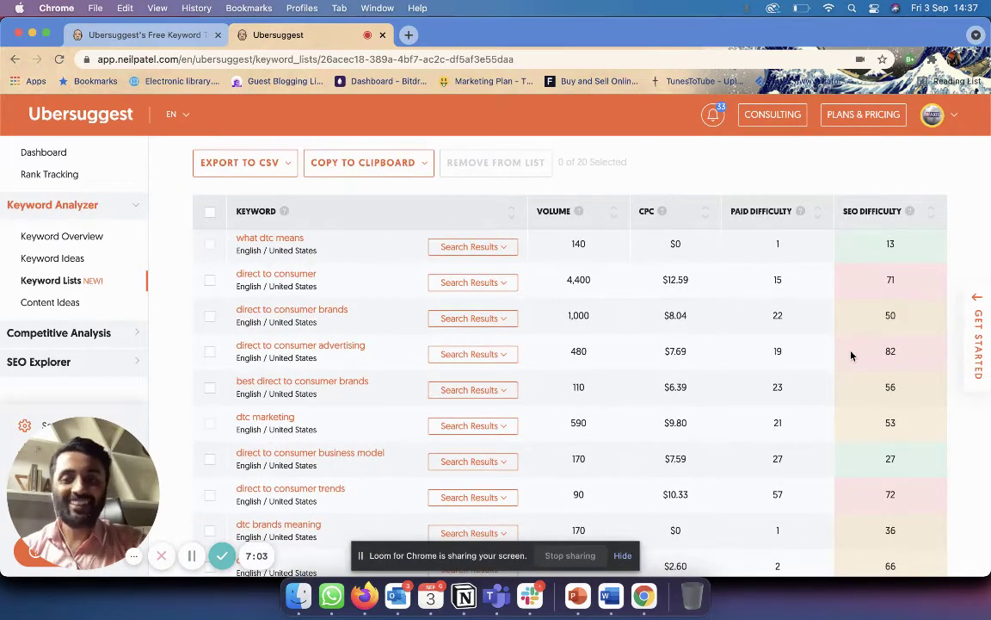
pyautogui.scroll(2, 654, 335)
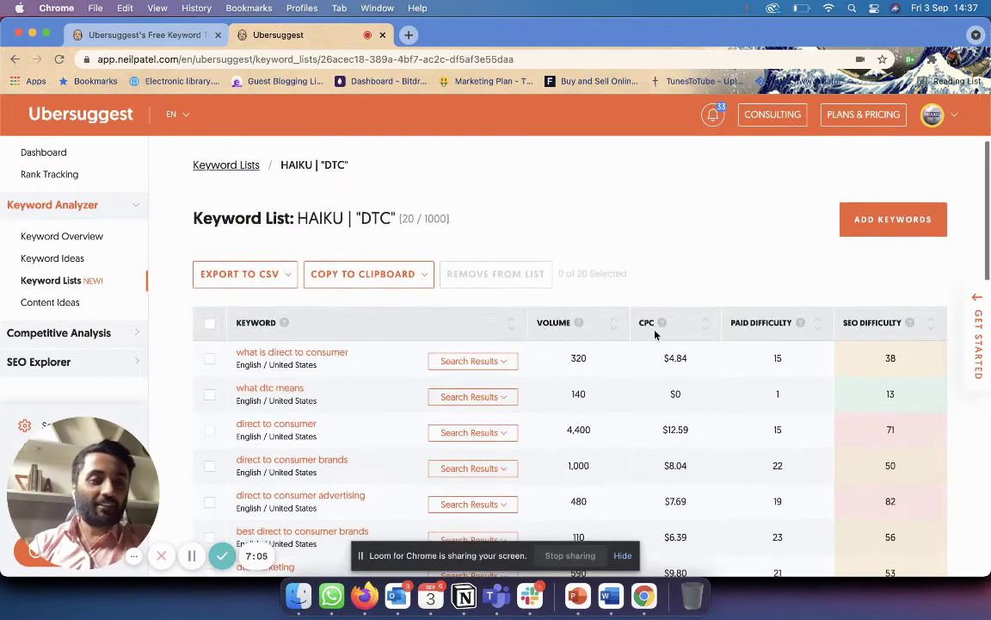
# Highlight the first two keyword rows, then return to the keyword lists overview.
pyautogui.moveTo(889, 392); pyautogui.dragTo(229, 379)
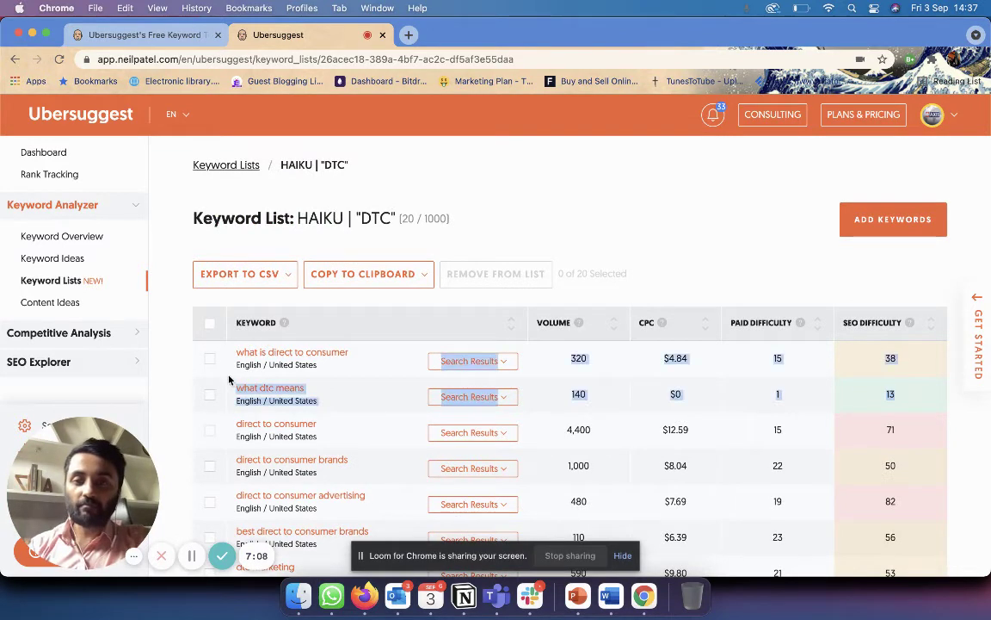
pyautogui.click(630, 301)
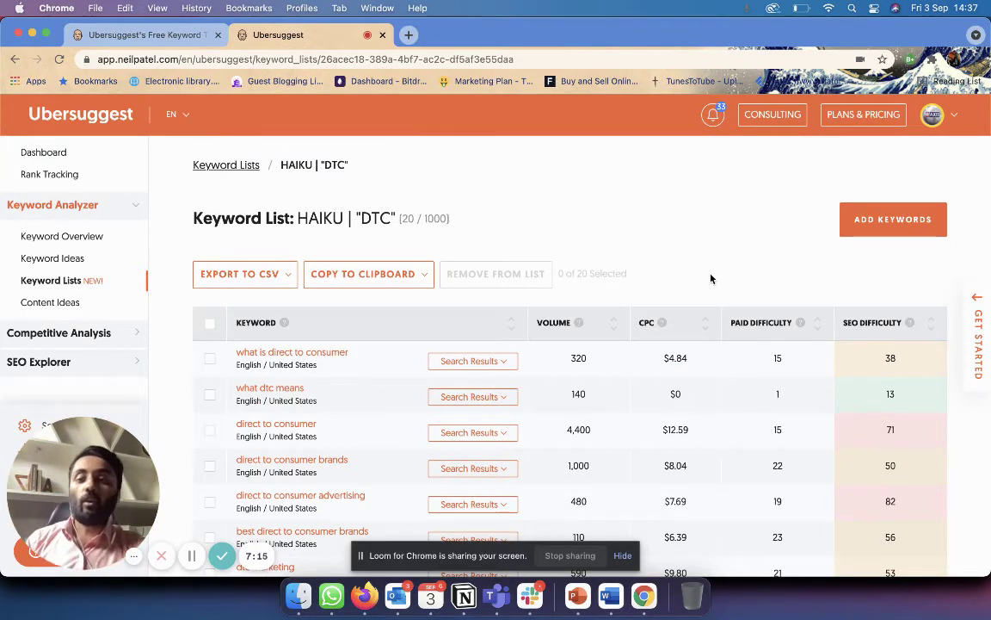
pyautogui.click(15, 58)
pyautogui.scroll(-3, 271, 333)
pyautogui.scroll(3, 220, 325)
# Return to Digitisation Keyword Ideas and check the Export to CSV dropdown options.
pyautogui.click(60, 260)
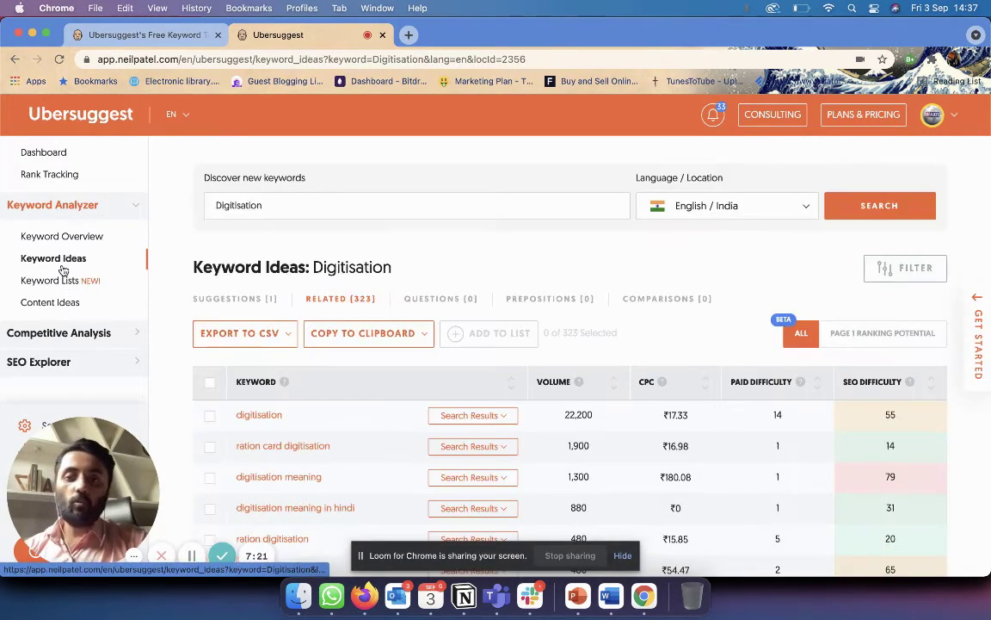
pyautogui.click(234, 332)
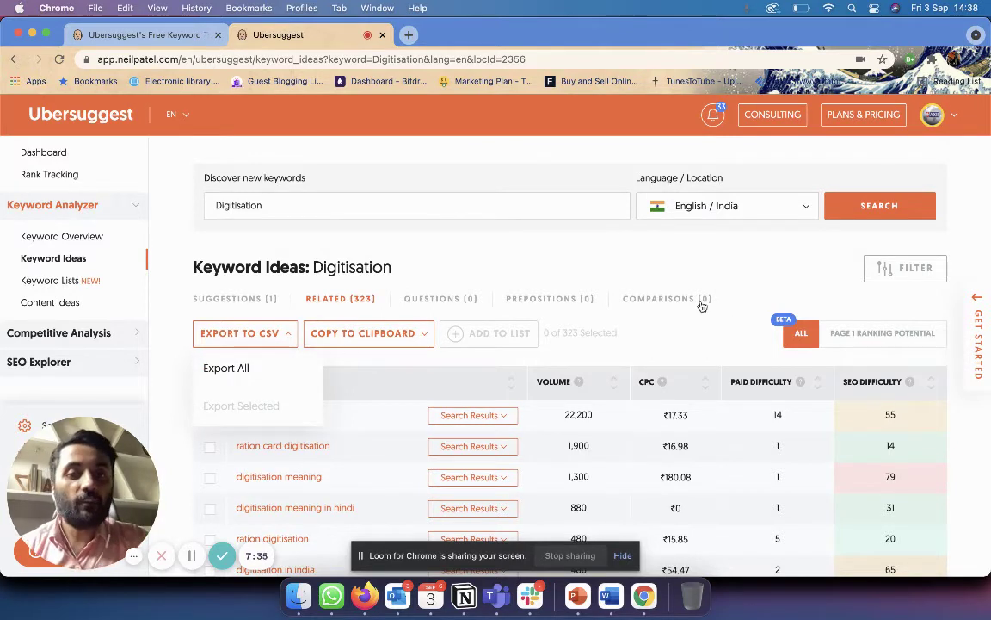
pyautogui.click(752, 265)
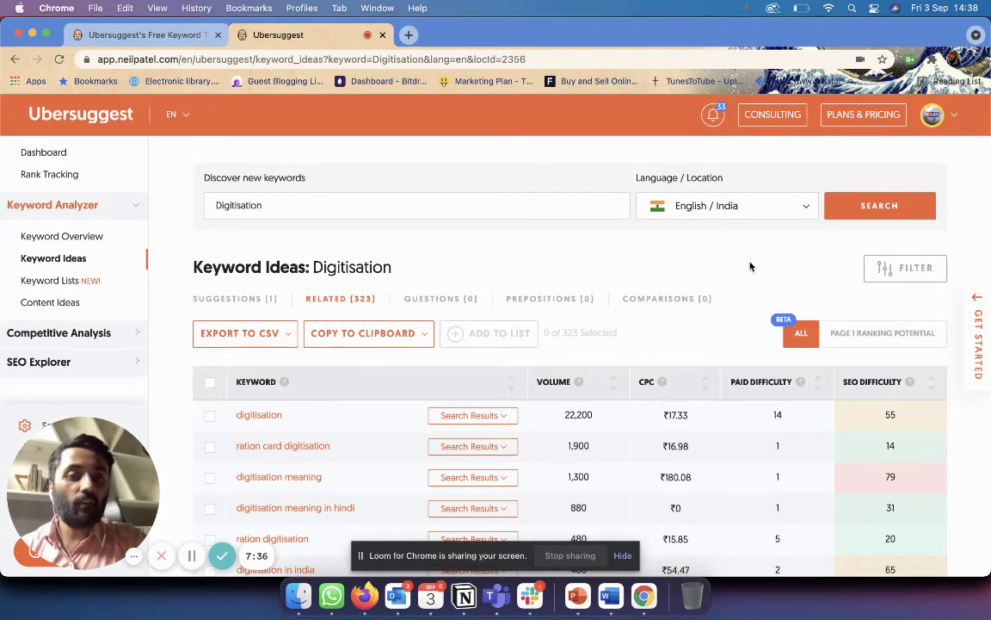
# Filter the keyword ideas by page-1 ranking potential for theindiandream.in.
pyautogui.click(852, 336)
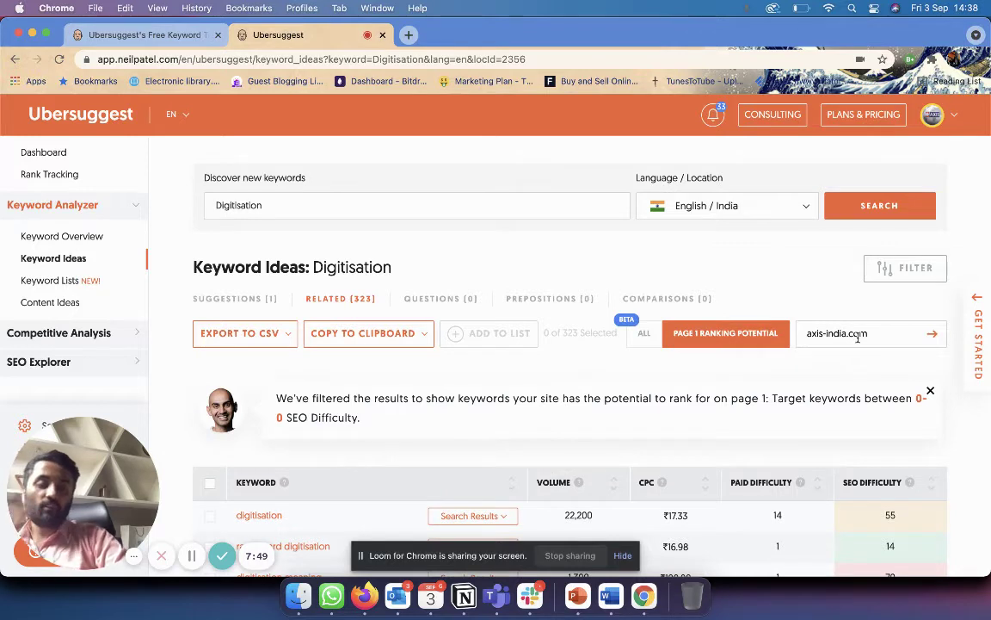
pyautogui.tripleClick(857, 336)
pyautogui.write('thein')
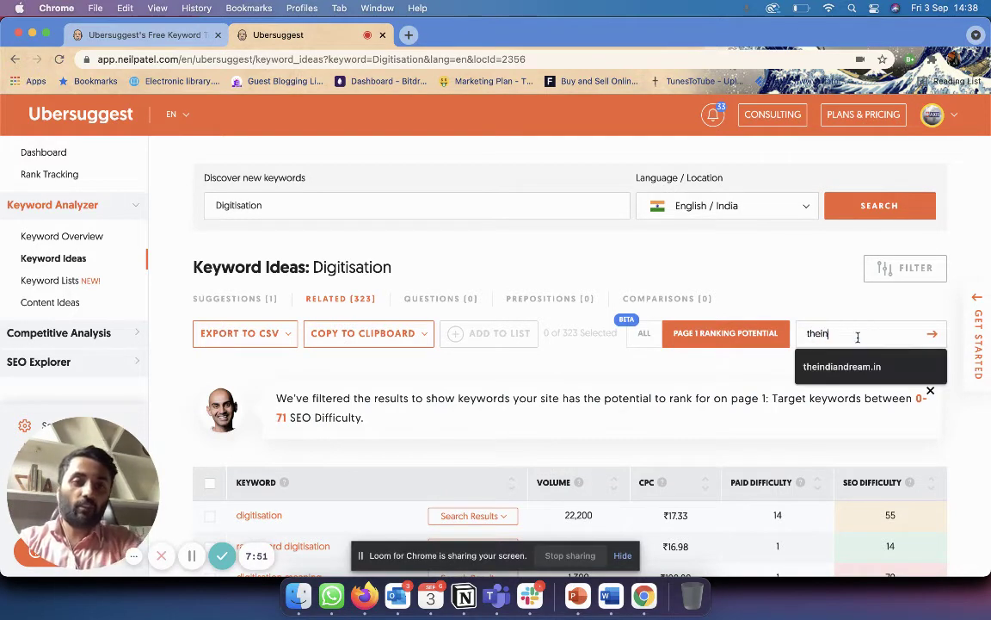
pyautogui.write('diandream.in')
pyautogui.click(852, 366)
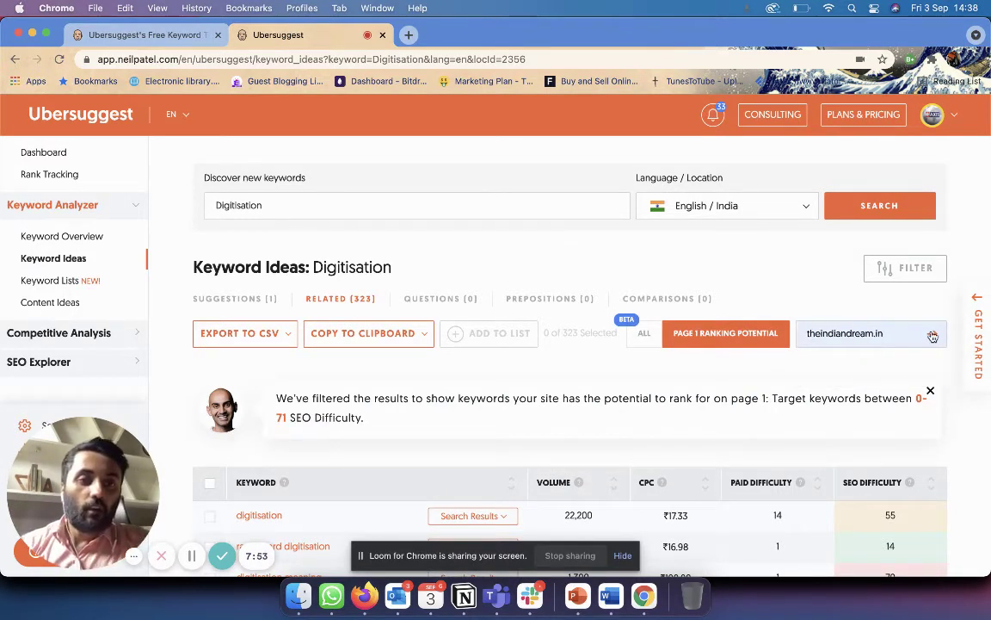
pyautogui.click(932, 335)
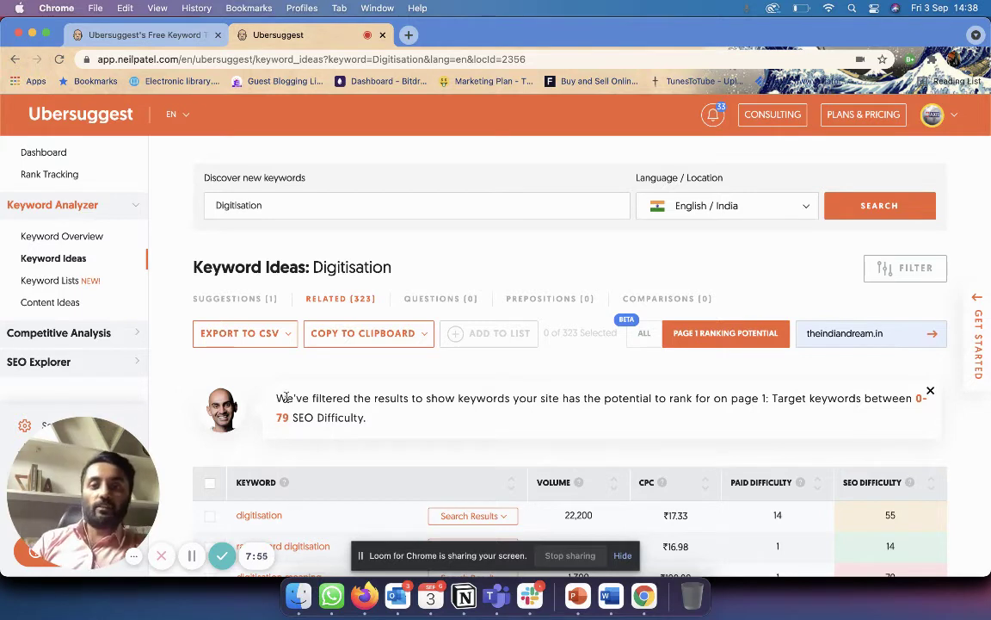
# Read the filter explanation and scroll through the 0–79 SEO difficulty results.
pyautogui.moveTo(277, 397); pyautogui.dragTo(779, 422)
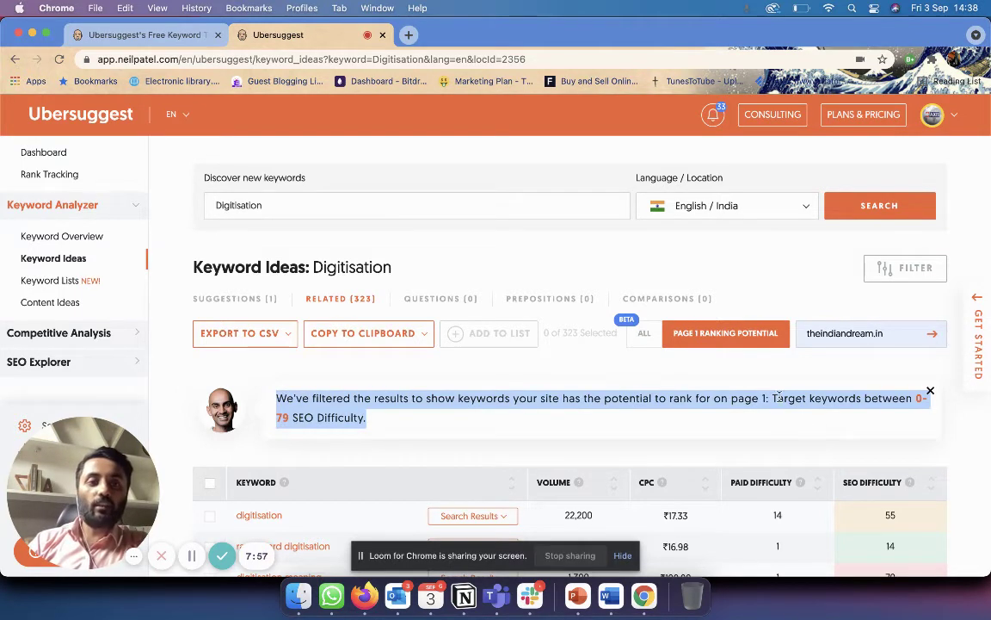
pyautogui.click(324, 455)
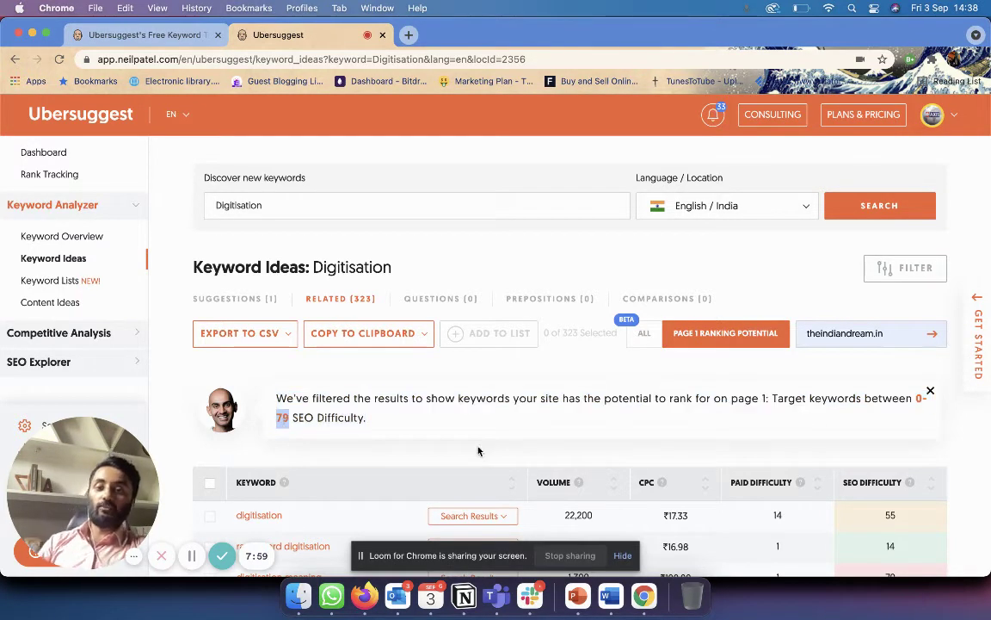
pyautogui.scroll(-2, 479, 450)
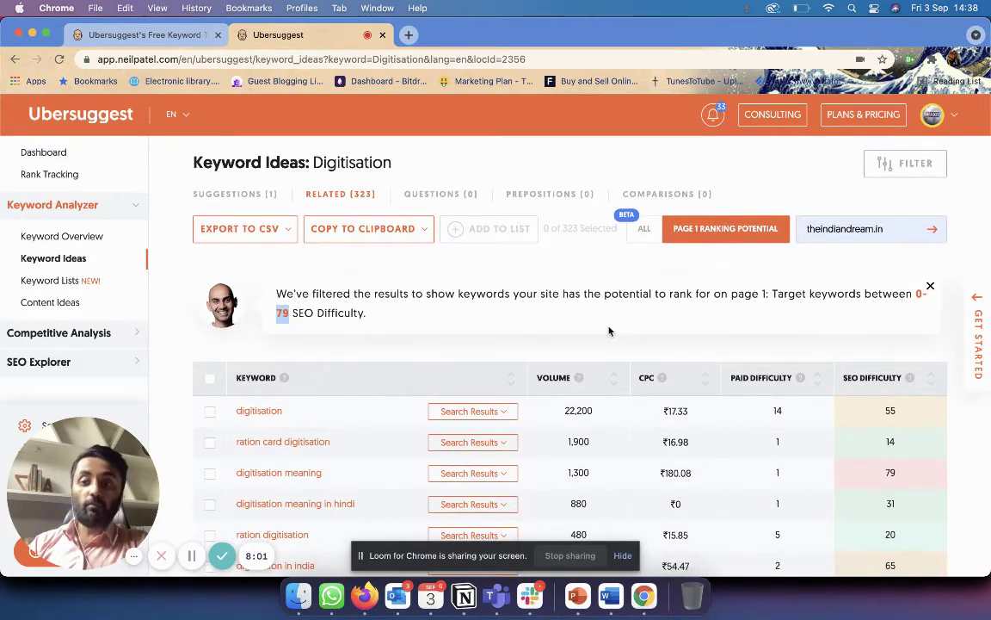
pyautogui.scroll(-4, 609, 331)
pyautogui.scroll(3, 608, 330)
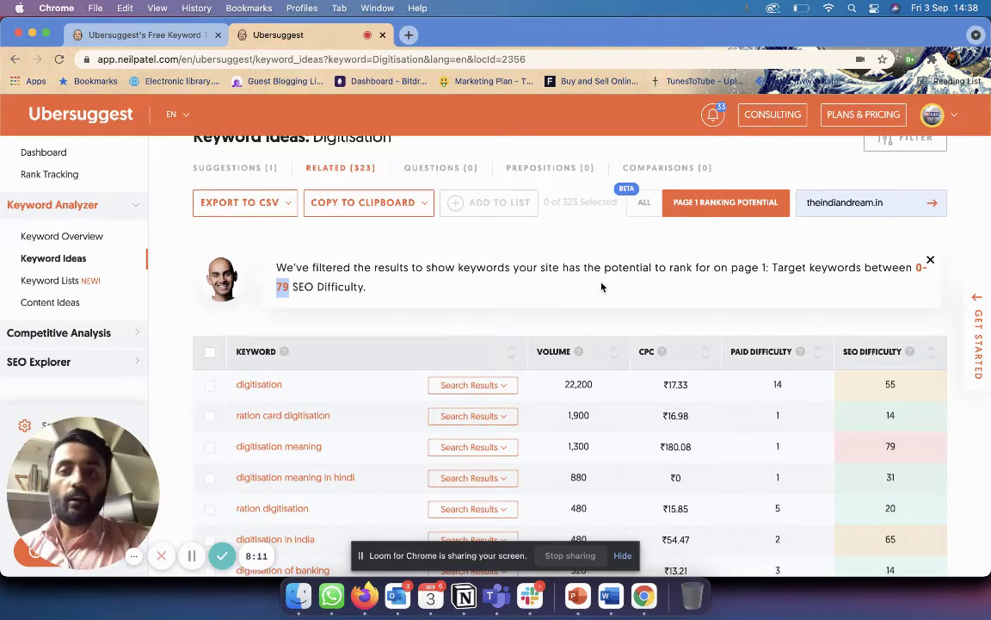
pyautogui.scroll(2, 568, 271)
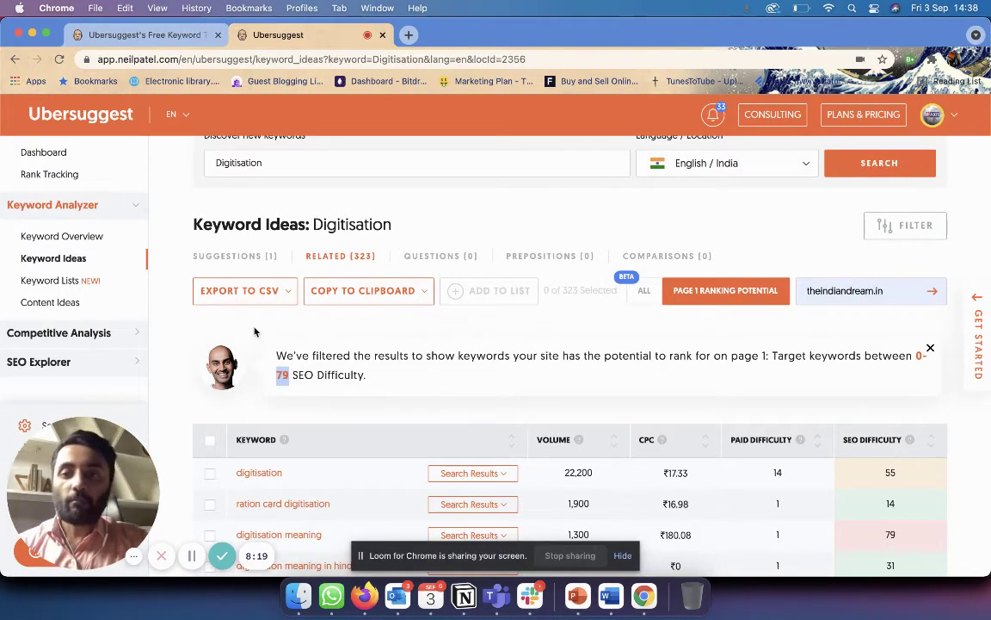
pyautogui.scroll(1, 316, 333)
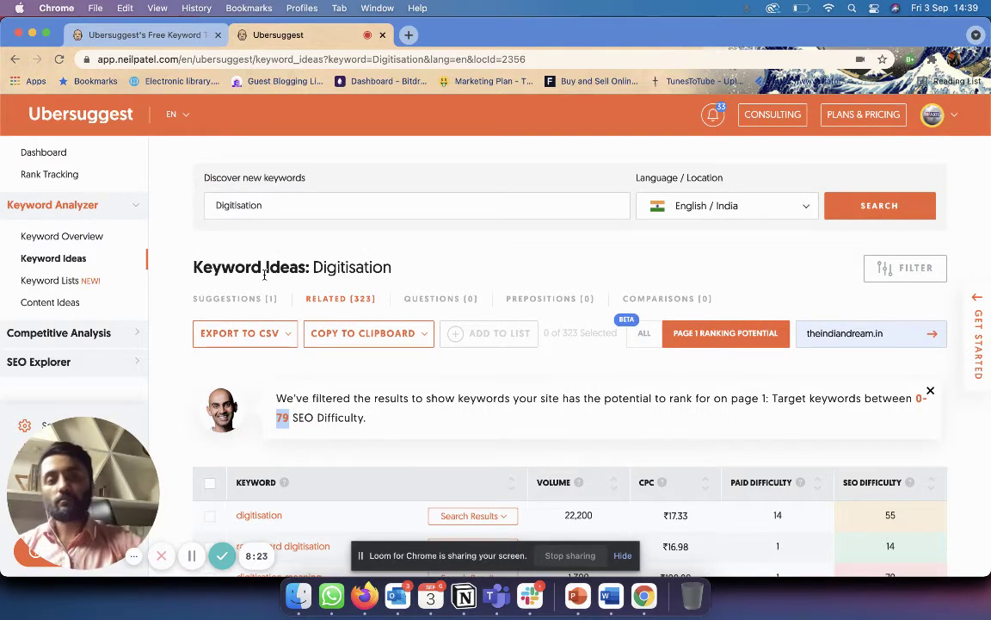
# View the question-style keyword ideas for Digitisation and confirm the list is empty.
pyautogui.click(476, 299)
pyautogui.scroll(-3, 570, 258)
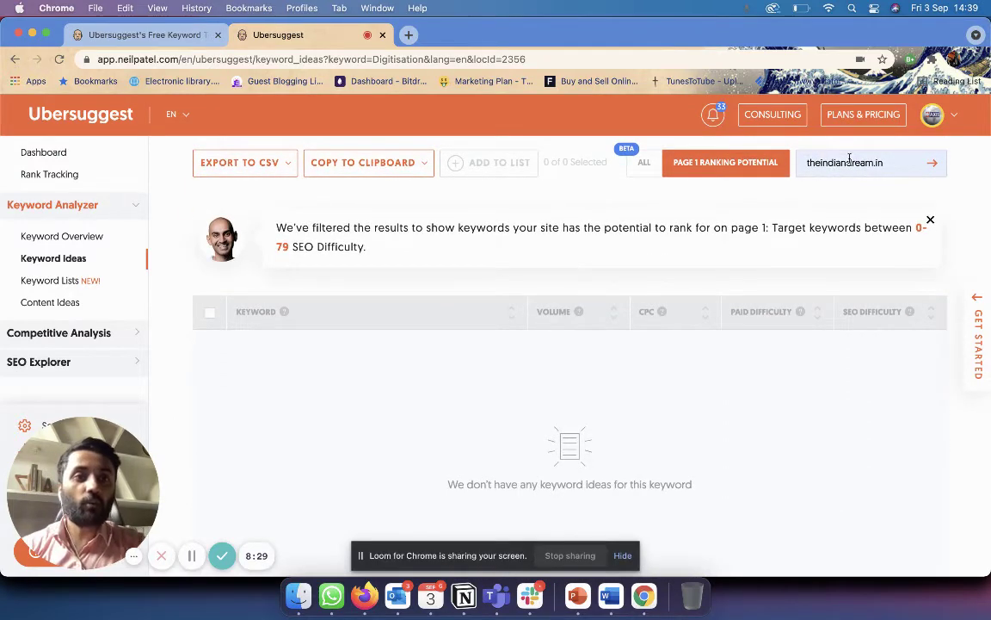
pyautogui.scroll(2, 622, 399)
pyautogui.scroll(2, 622, 400)
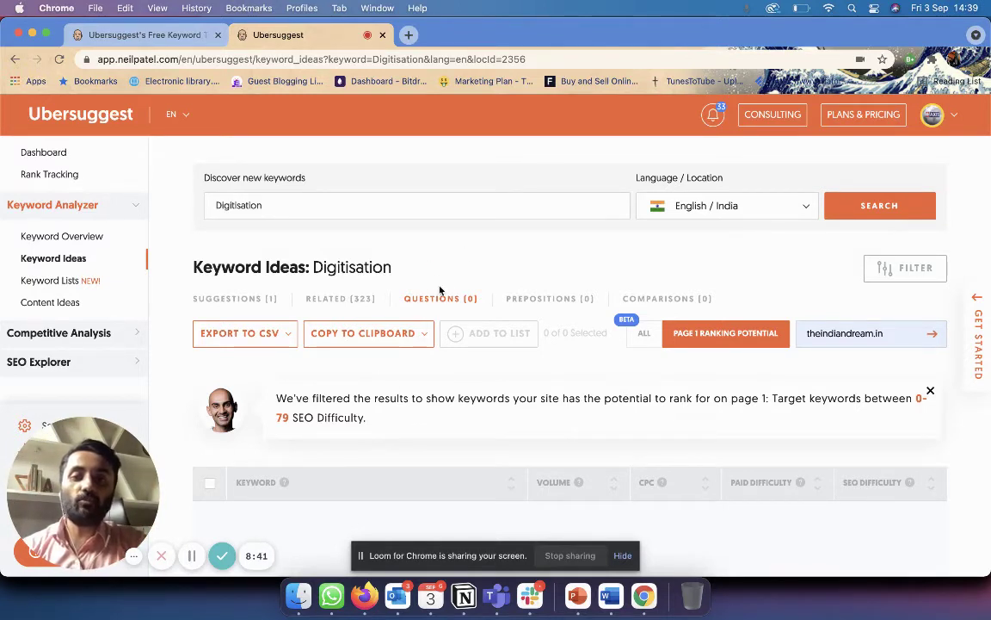
pyautogui.scroll(-3, 422, 370)
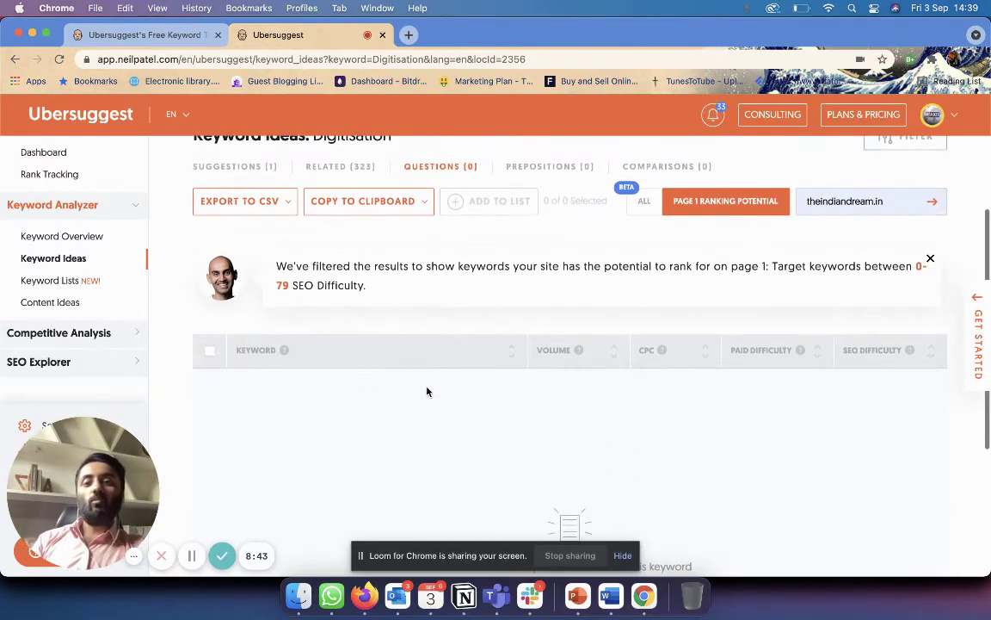
# Show the 323 related keyword ideas for Digitisation and scroll through the table.
pyautogui.click(333, 167)
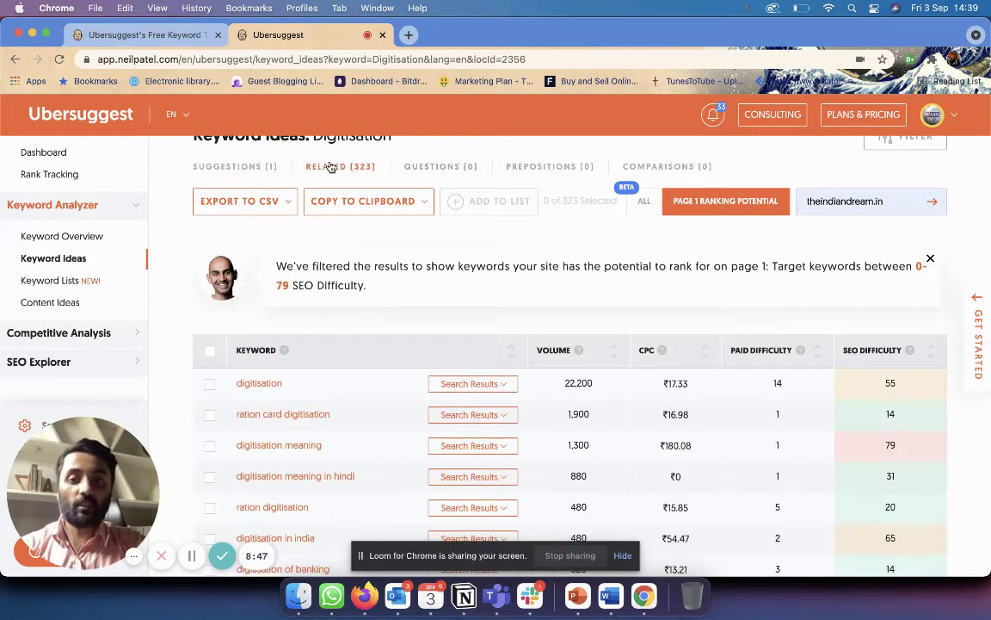
pyautogui.scroll(-10, 430, 394)
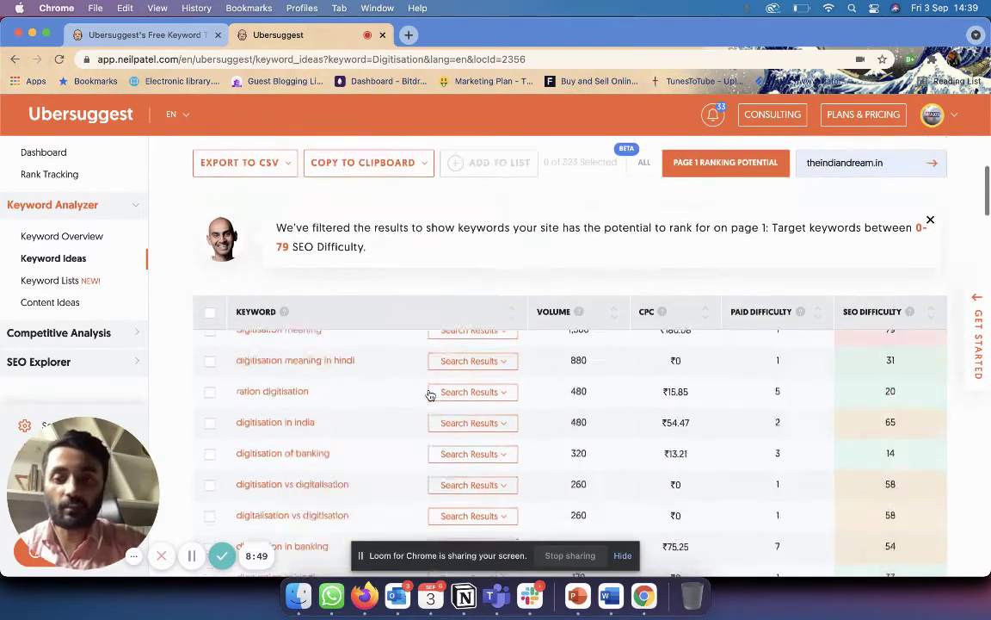
pyautogui.scroll(-10, 430, 393)
pyautogui.scroll(-3, 430, 393)
pyautogui.scroll(-5, 431, 394)
pyautogui.scroll(3, 422, 396)
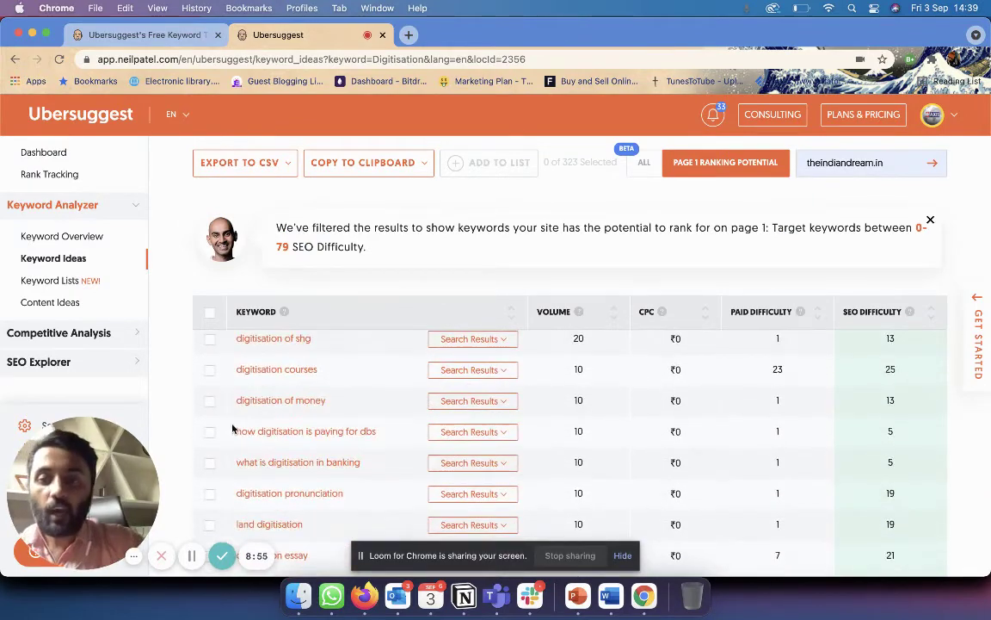
# Check the overview for 'how digitisation is paying for dbs', then return to Keyword Ideas.
pyautogui.click(404, 436)
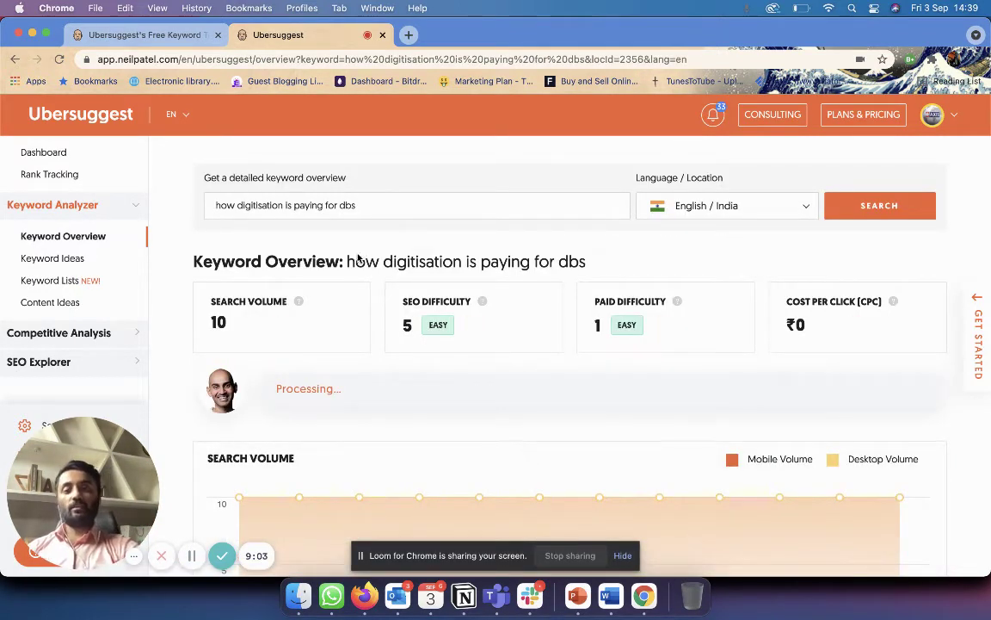
pyautogui.moveTo(379, 261); pyautogui.dragTo(193, 261)
pyautogui.click(15, 58)
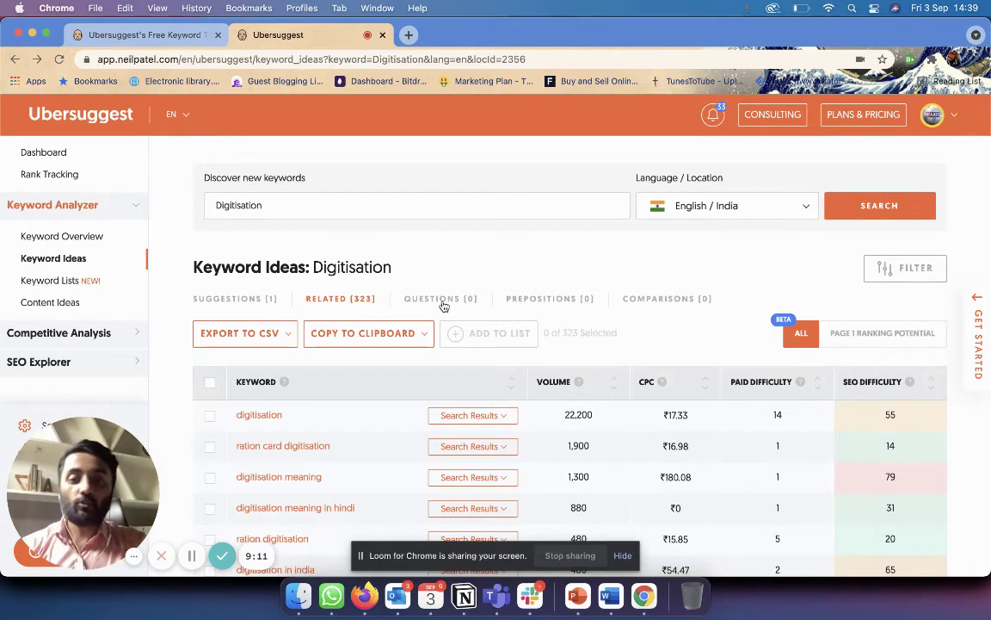
# Recheck the Digitisation question ideas, then enter ajuniorvc.com in the Keyword Overview search.
pyautogui.click(440, 299)
pyautogui.scroll(-2, 505, 436)
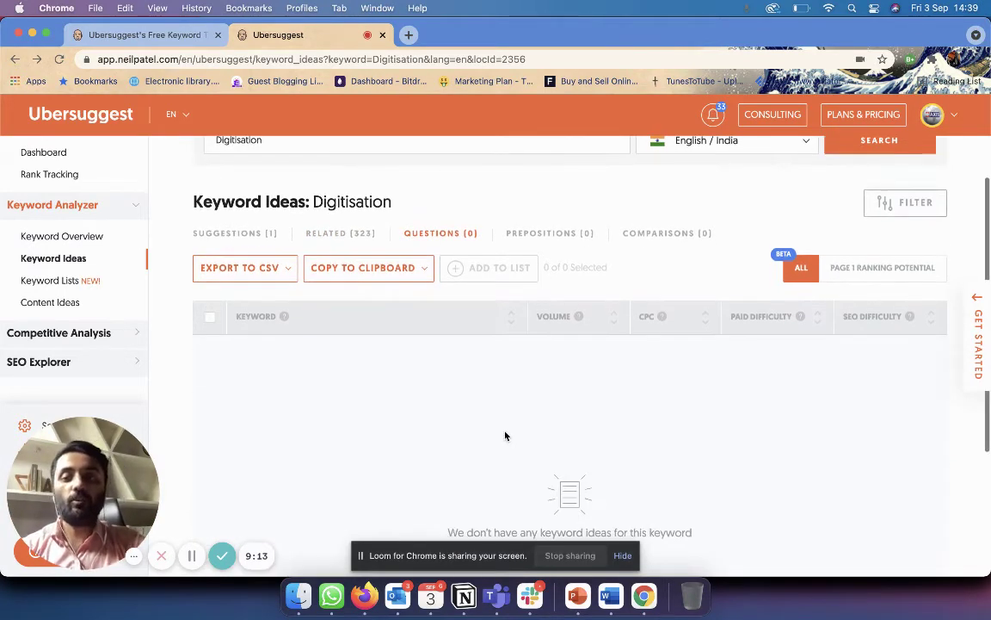
pyautogui.click(78, 236)
pyautogui.doubleClick(334, 205)
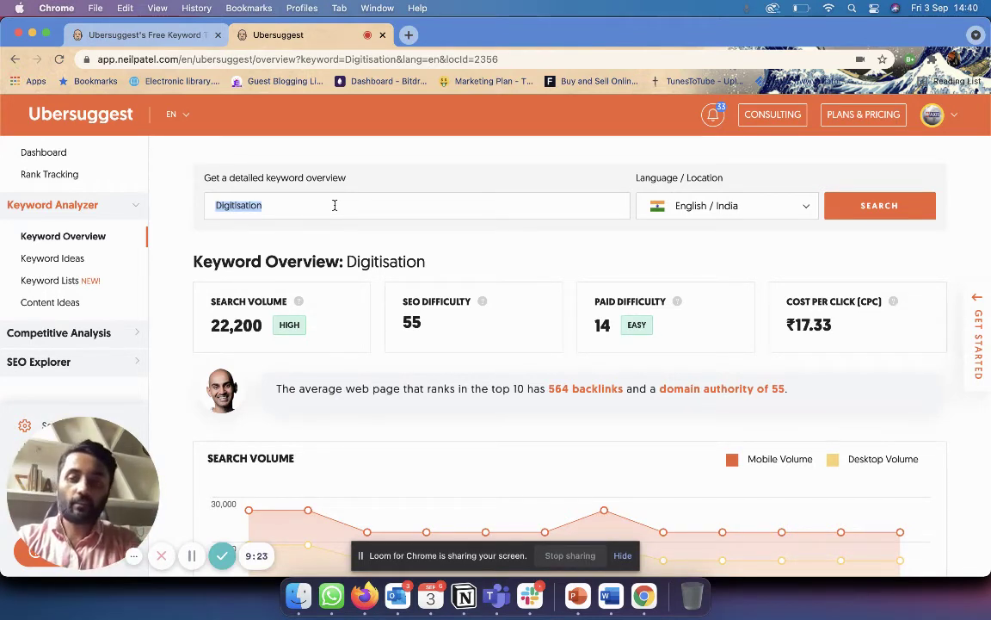
pyautogui.write('ajunio')
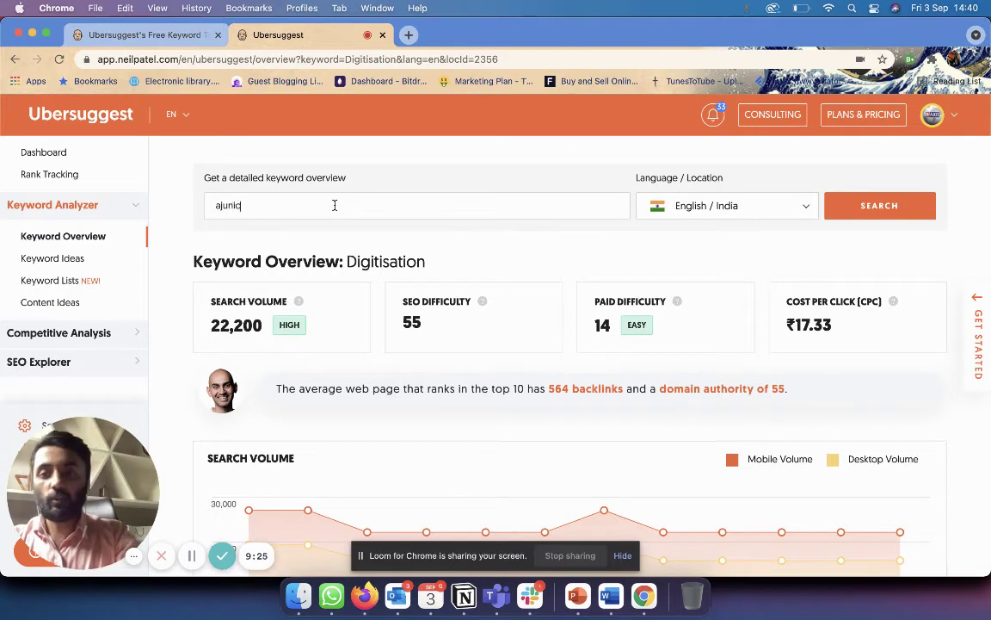
pyautogui.write('rvs.c')
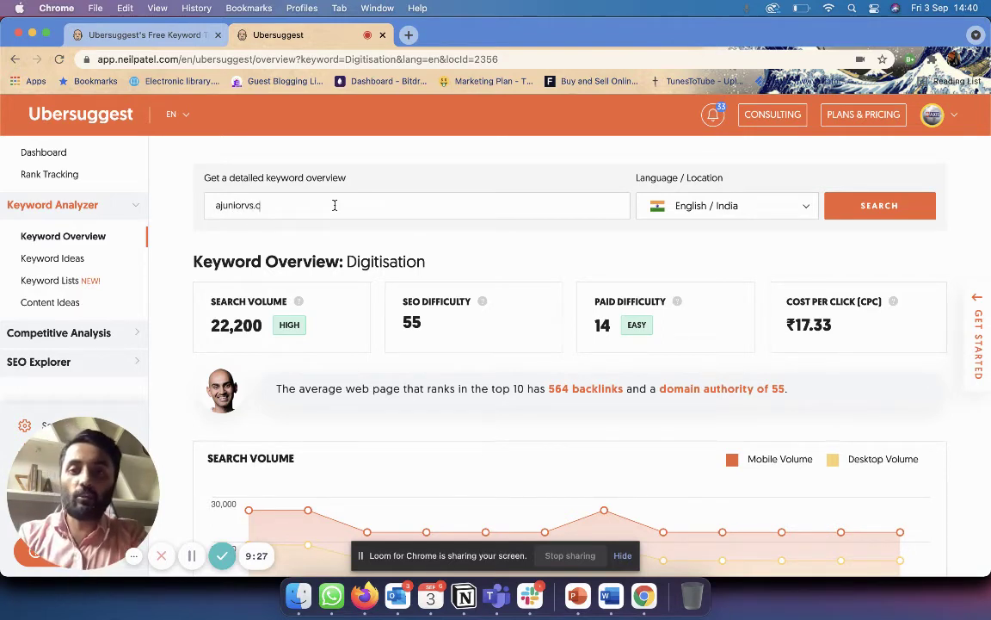
pyautogui.write('orvc.com')
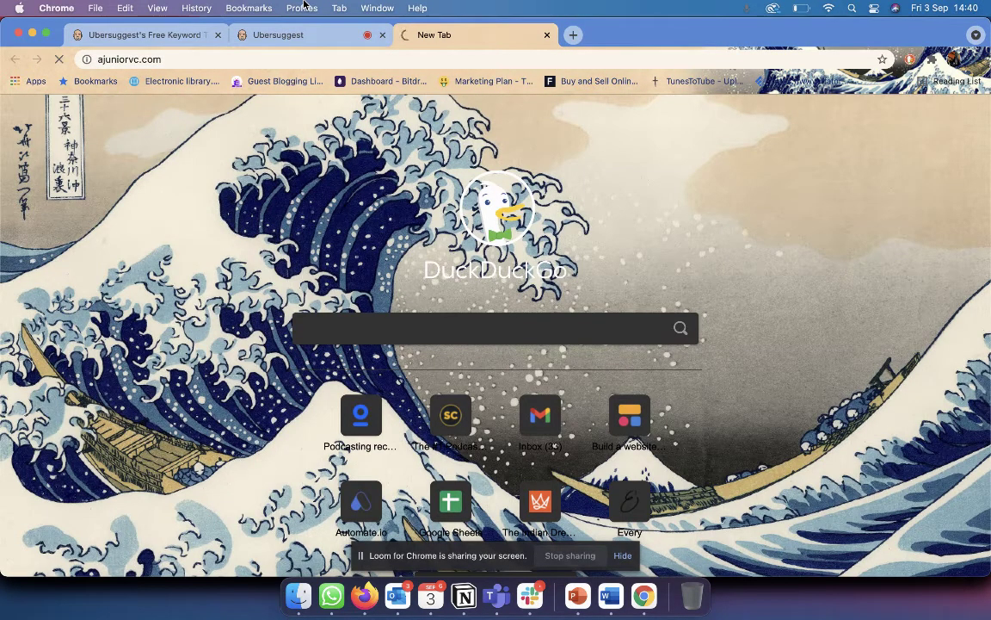
pyautogui.click(293, 35)
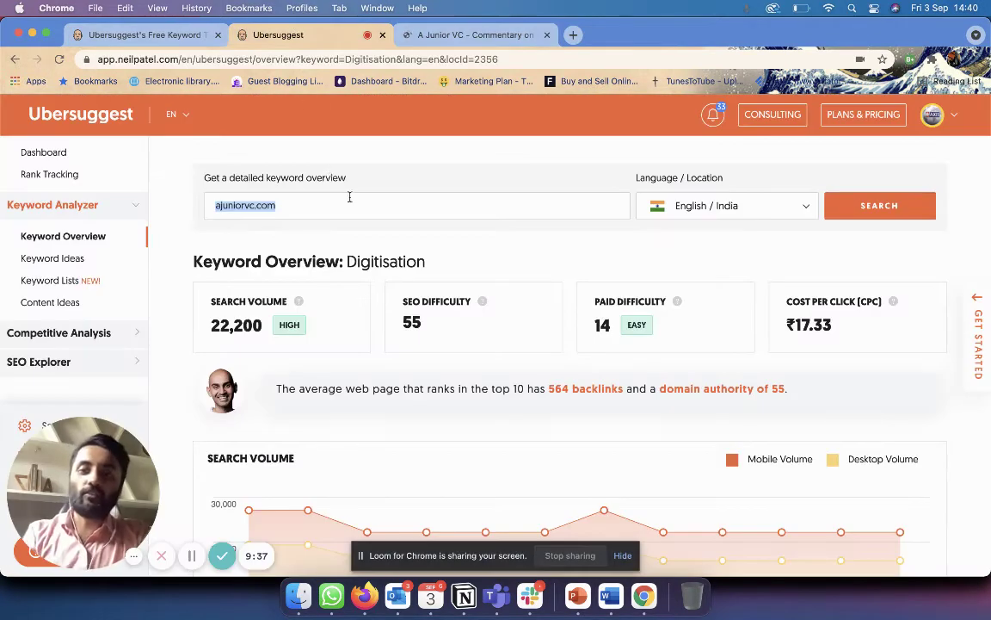
# Look up ajuniorvc.com: 9,773 organic keywords, 1,610 monthly traffic, domain authority 23.
pyautogui.click(903, 206)
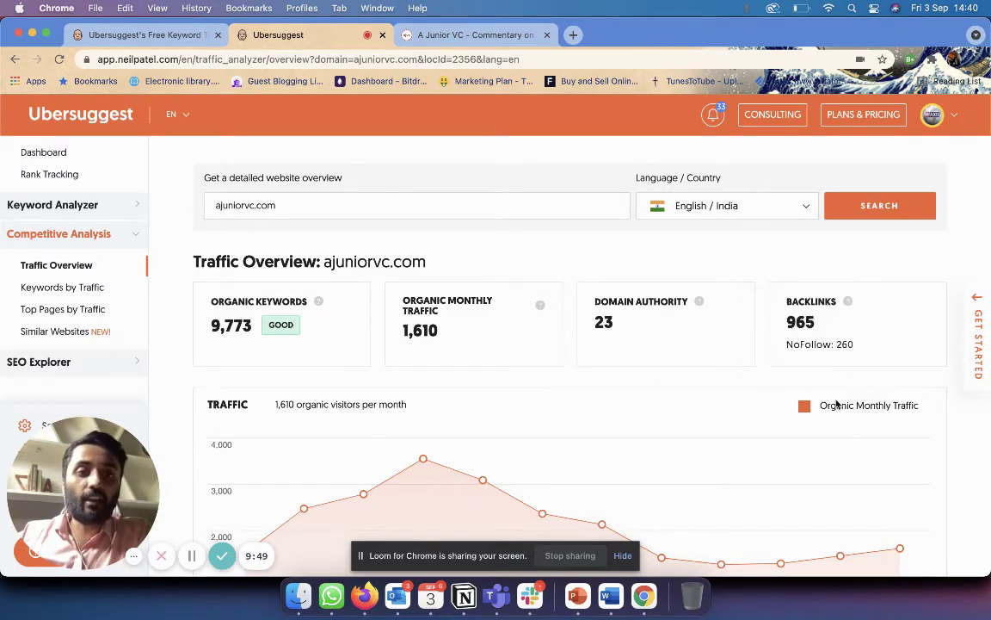
pyautogui.scroll(-8, 837, 402)
pyautogui.scroll(4, 836, 404)
pyautogui.scroll(4, 837, 403)
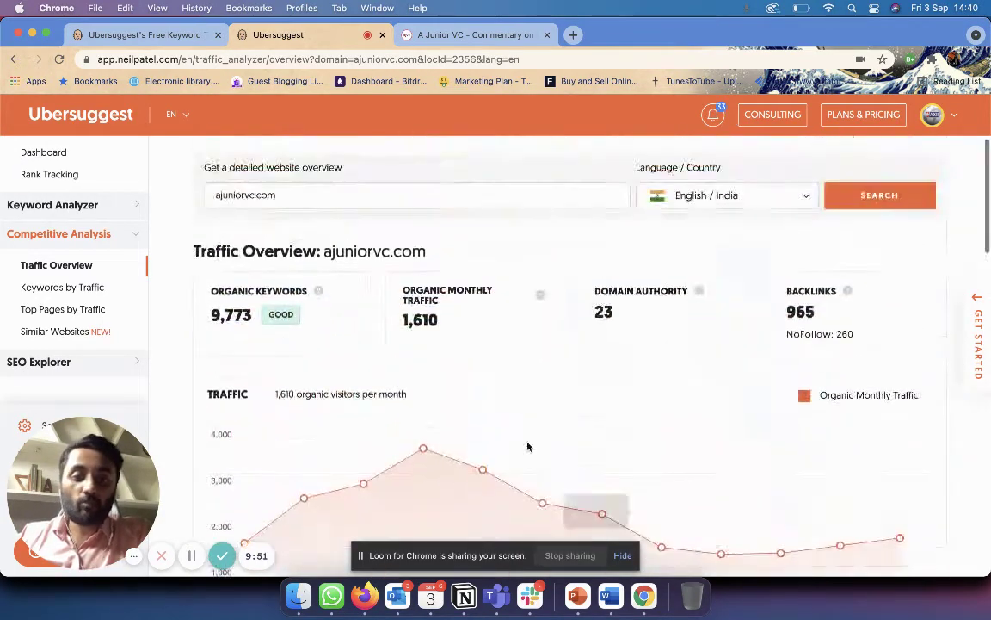
pyautogui.scroll(-2, 577, 400)
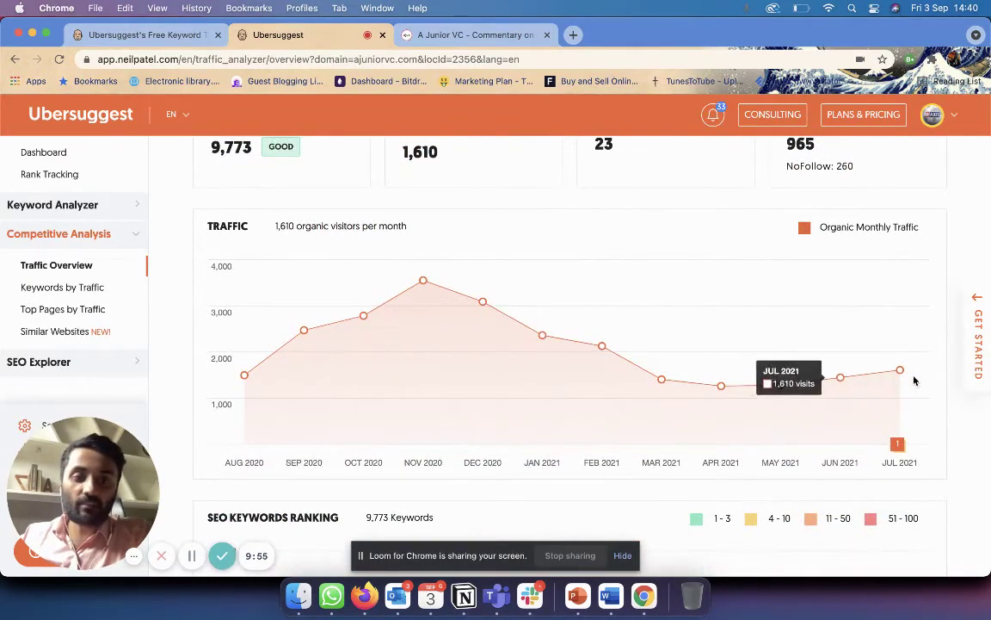
pyautogui.scroll(-3, 896, 365)
pyautogui.scroll(-4, 896, 365)
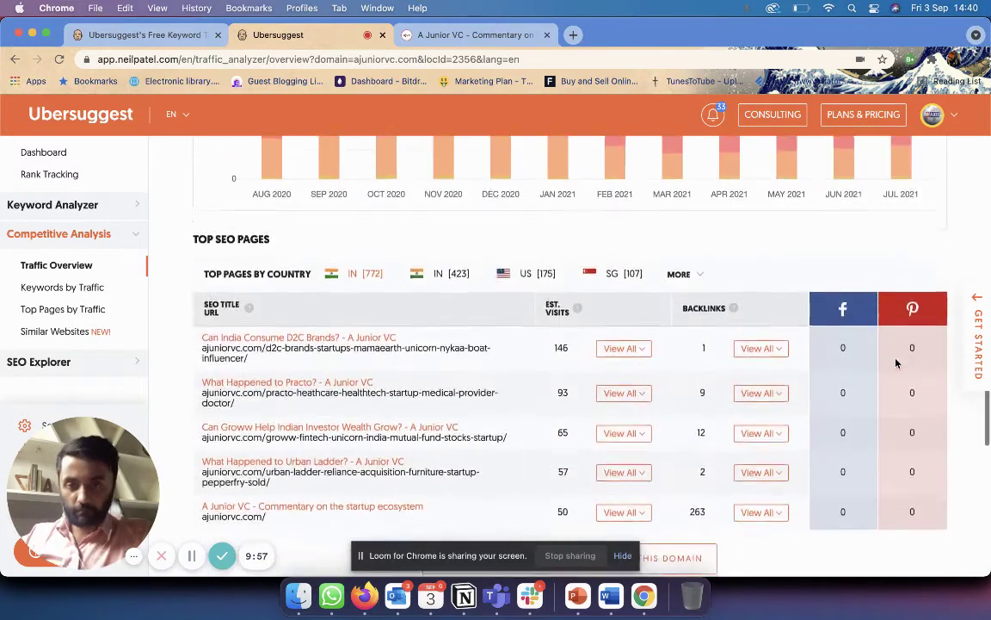
pyautogui.scroll(-1, 459, 291)
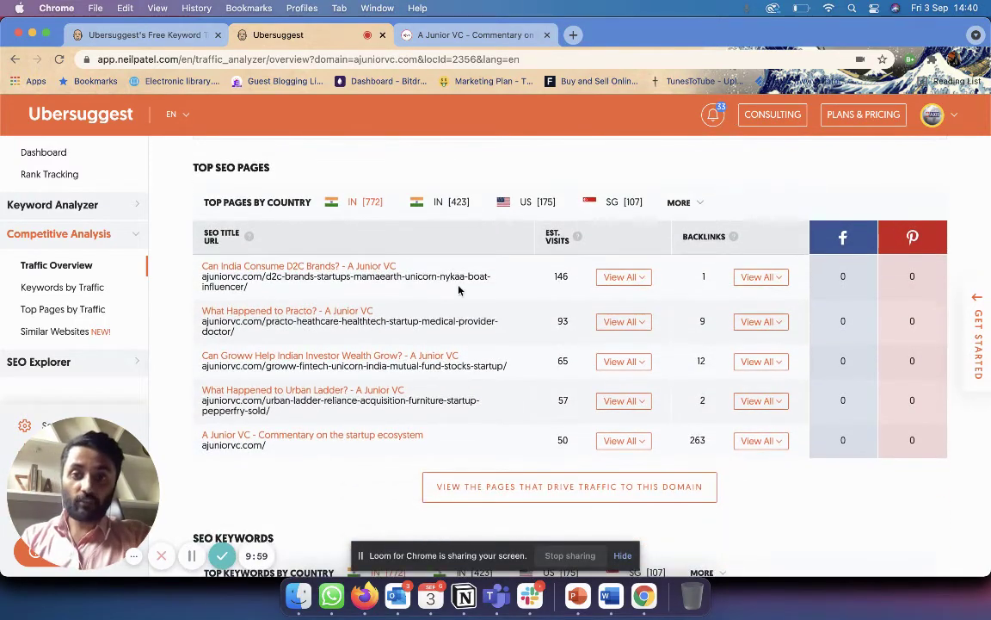
pyautogui.scroll(-3, 459, 290)
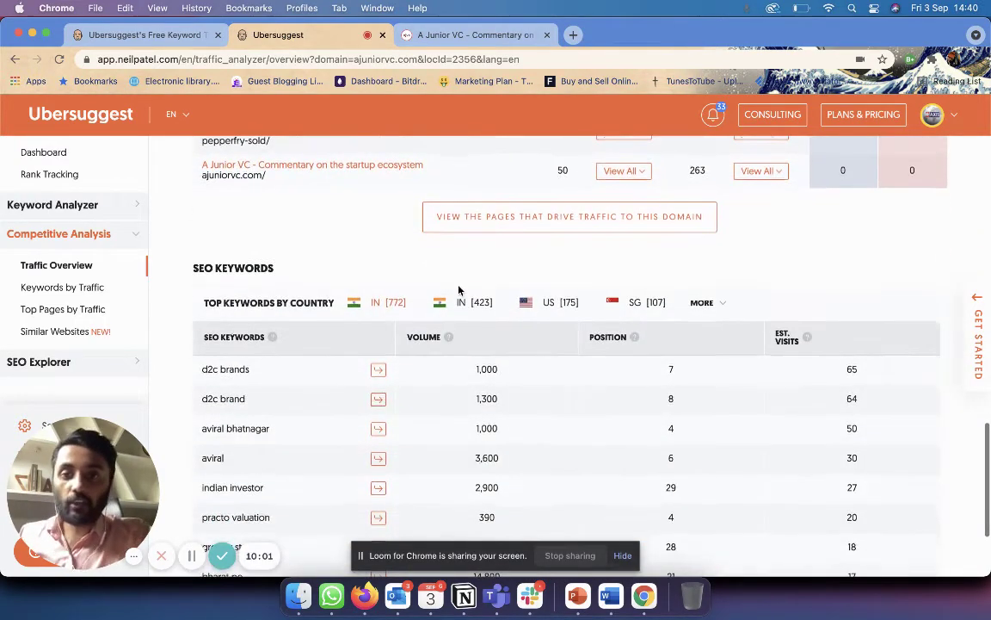
# Review the rest of the traffic overview and list all keywords ajuniorvc.com ranks for.
pyautogui.scroll(-1, 458, 290)
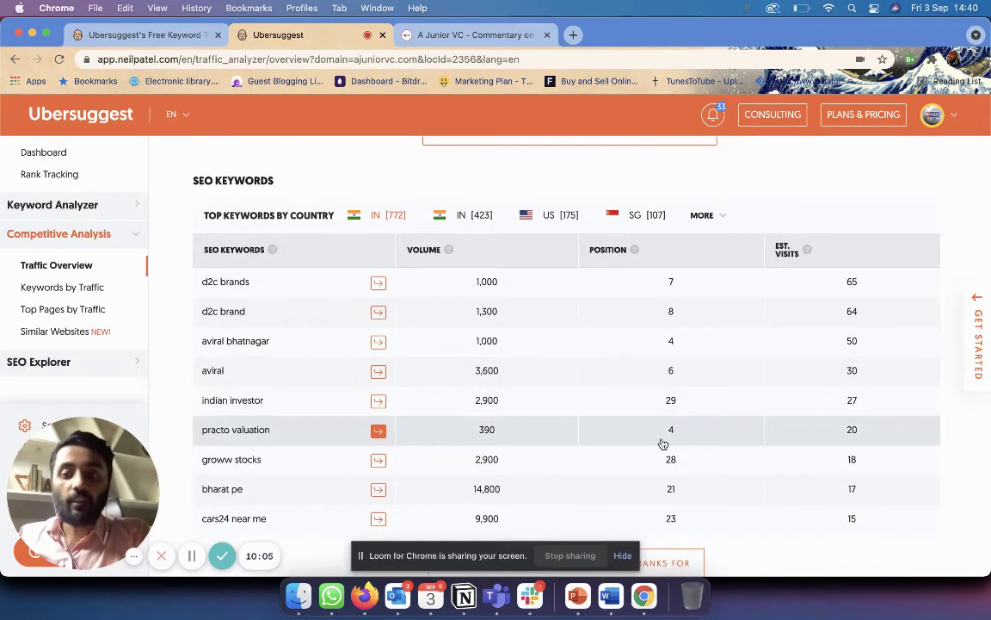
pyautogui.scroll(-1, 661, 443)
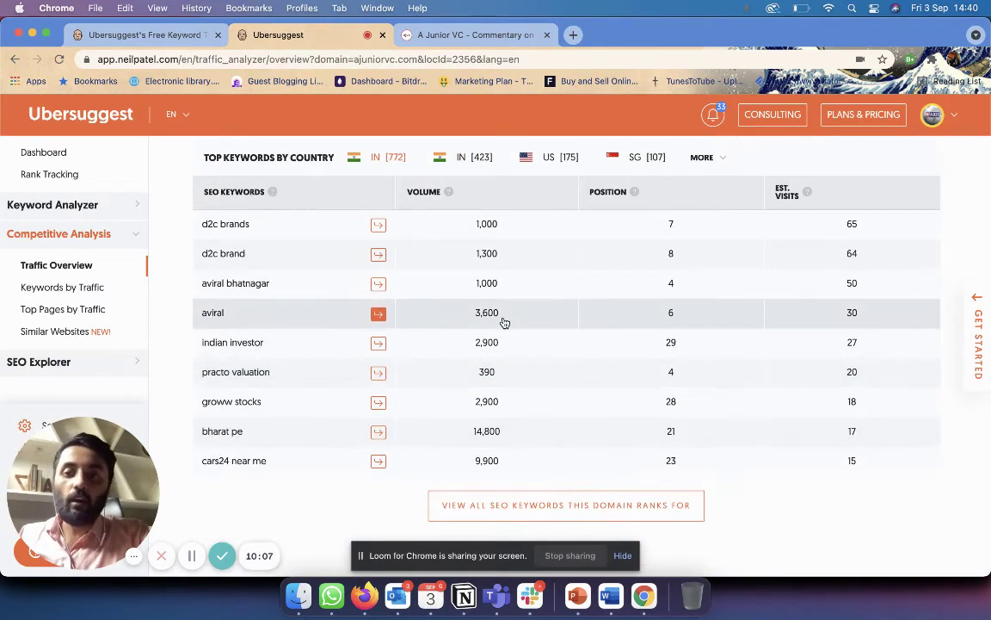
pyautogui.scroll(1, 505, 322)
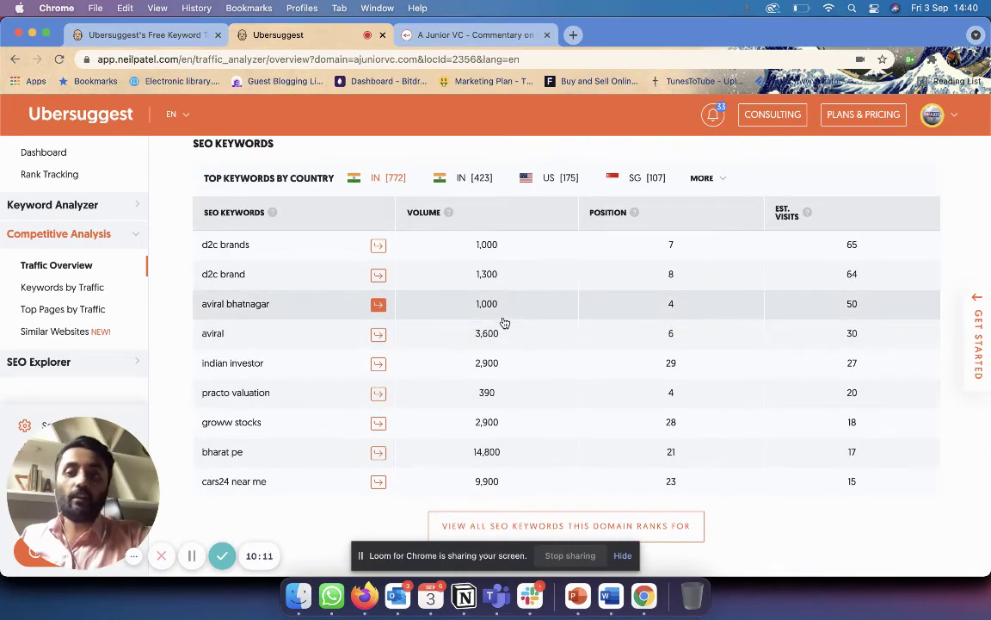
pyautogui.scroll(1, 504, 322)
pyautogui.scroll(-2, 504, 322)
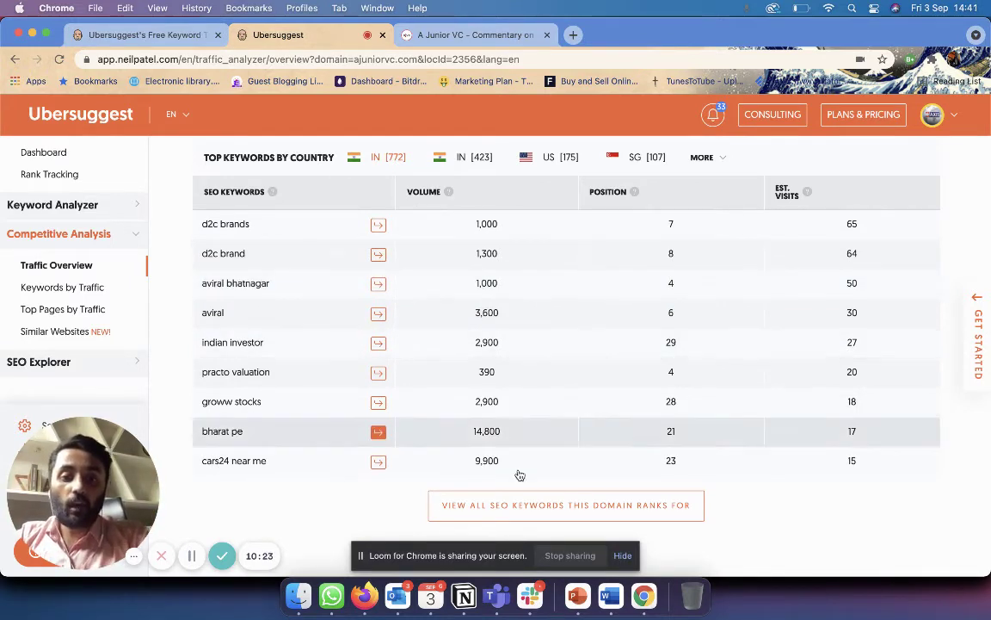
pyautogui.click(568, 517)
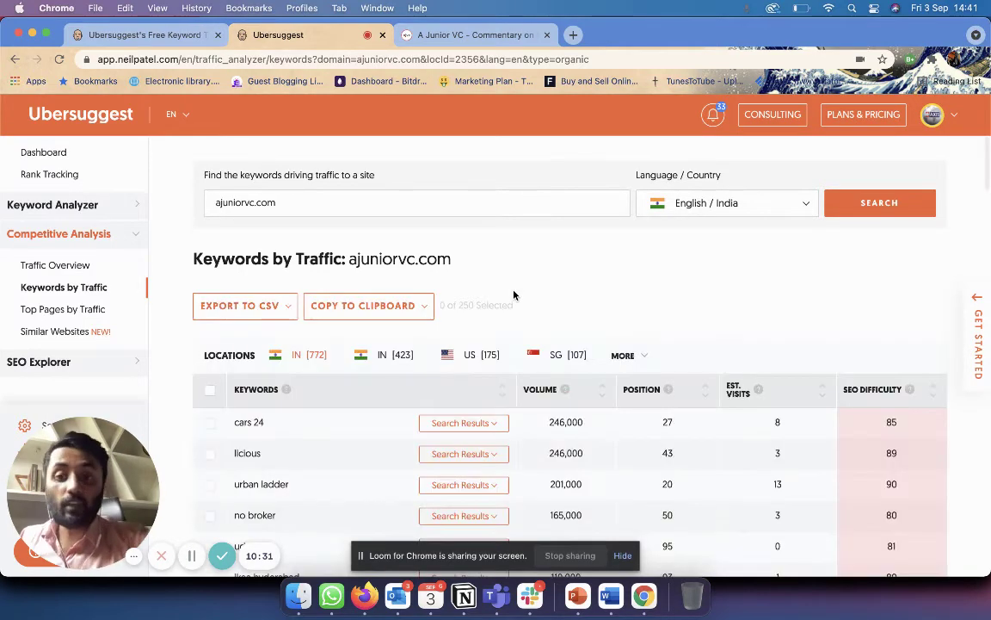
pyautogui.scroll(-5, 514, 295)
pyautogui.scroll(2, 514, 293)
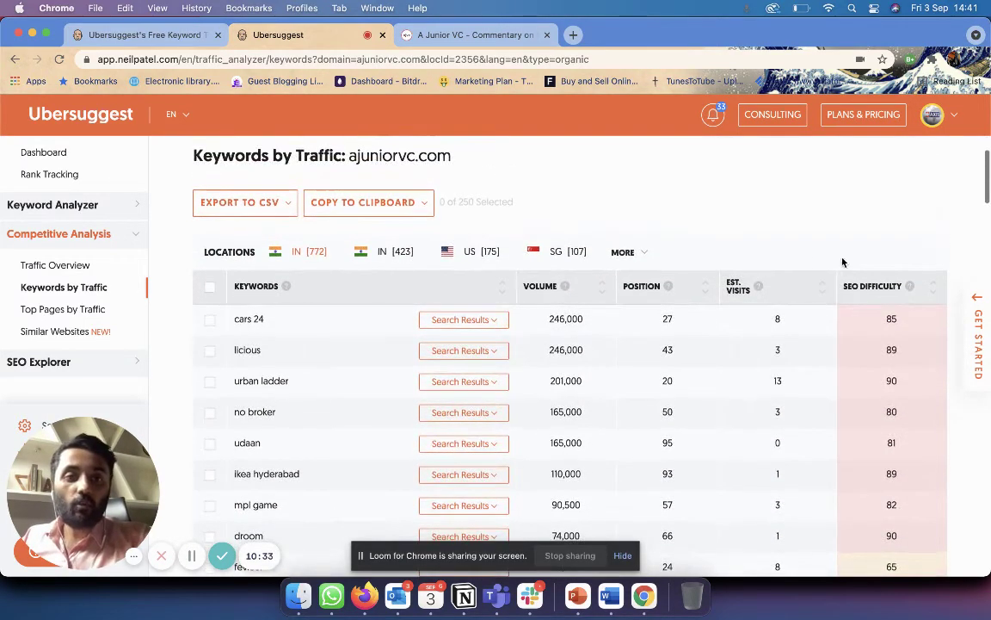
pyautogui.click(709, 285)
pyautogui.click(707, 293)
pyautogui.scroll(-3, 688, 411)
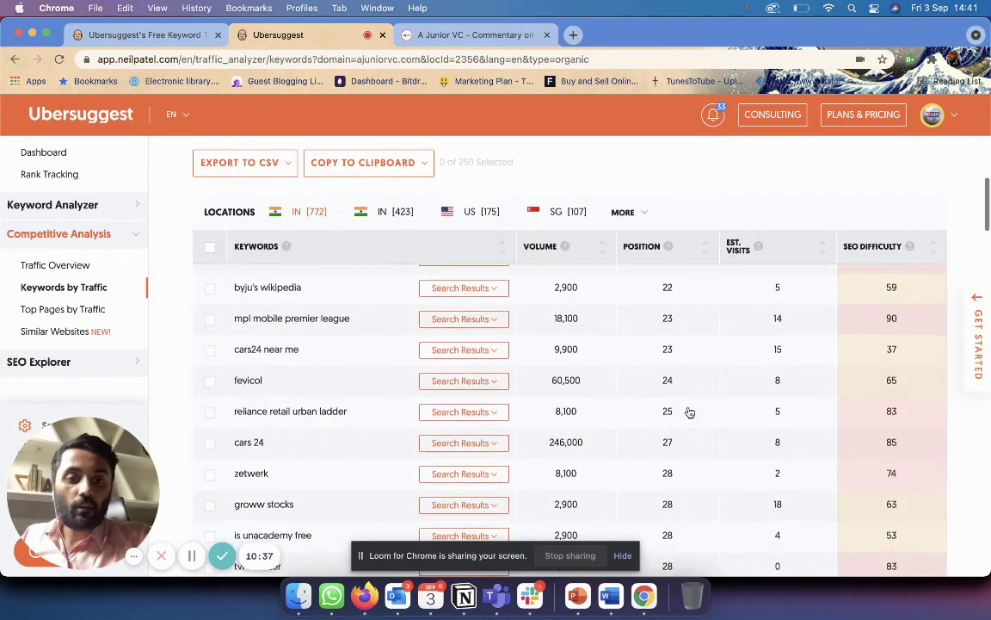
pyautogui.scroll(5, 689, 411)
pyautogui.scroll(-10, 689, 411)
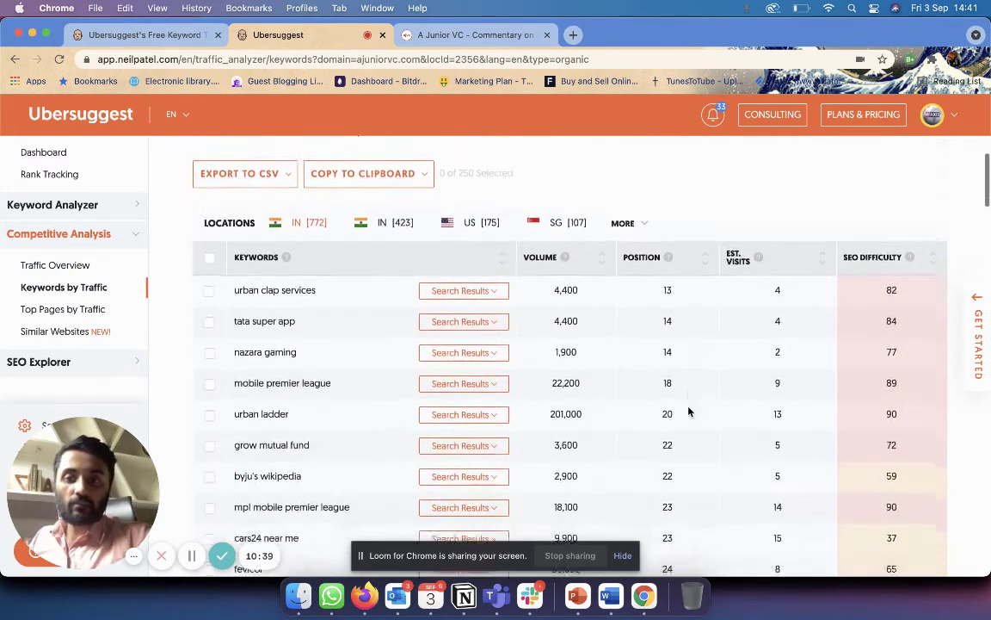
pyautogui.scroll(-10, 689, 412)
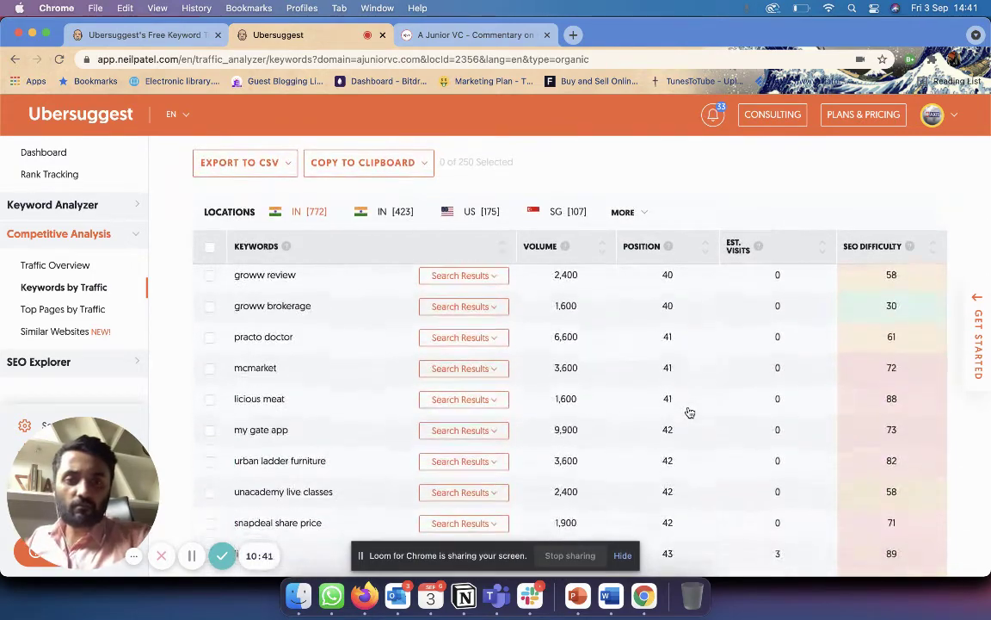
pyautogui.scroll(15, 688, 411)
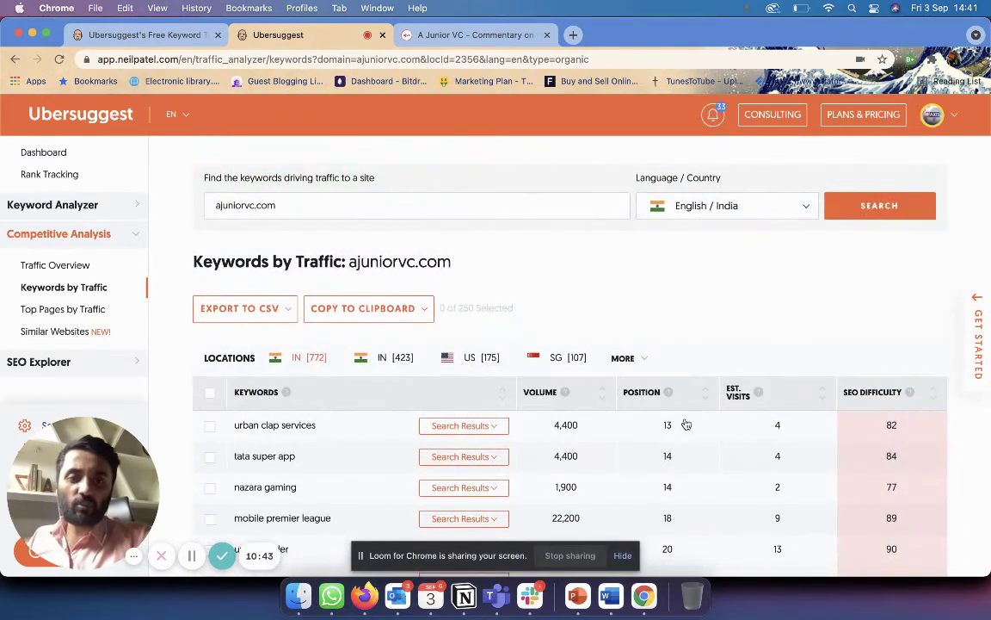
pyautogui.scroll(-1, 725, 279)
pyautogui.scroll(-3, 727, 275)
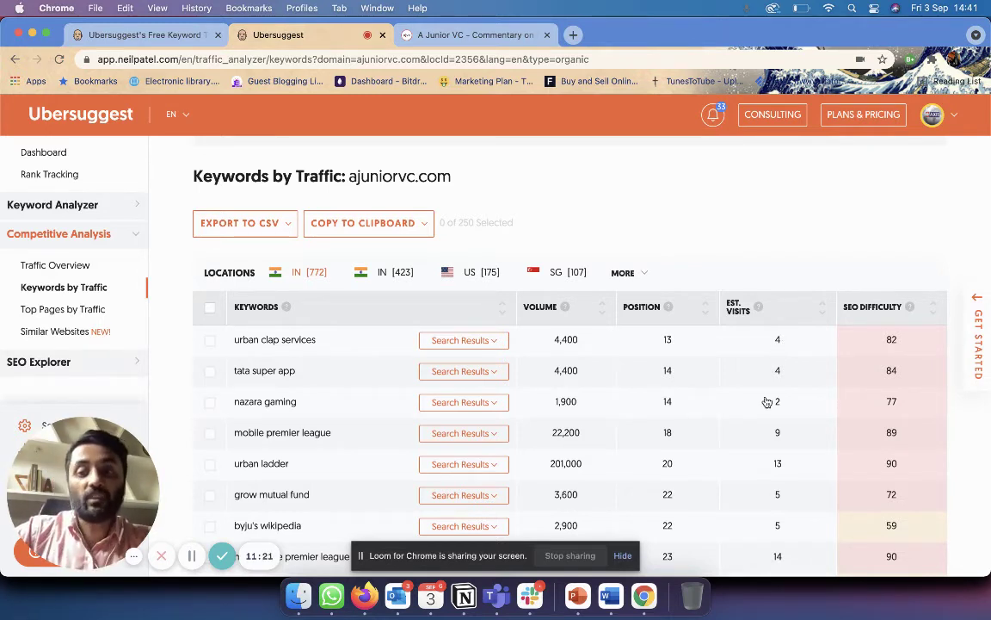
pyautogui.scroll(-5, 766, 402)
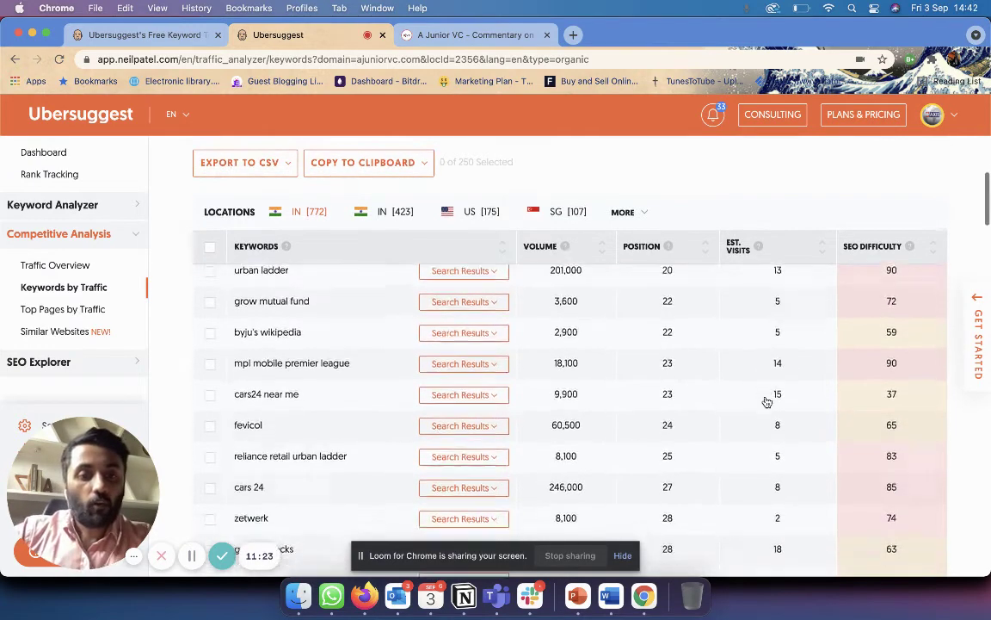
pyautogui.scroll(-2, 767, 402)
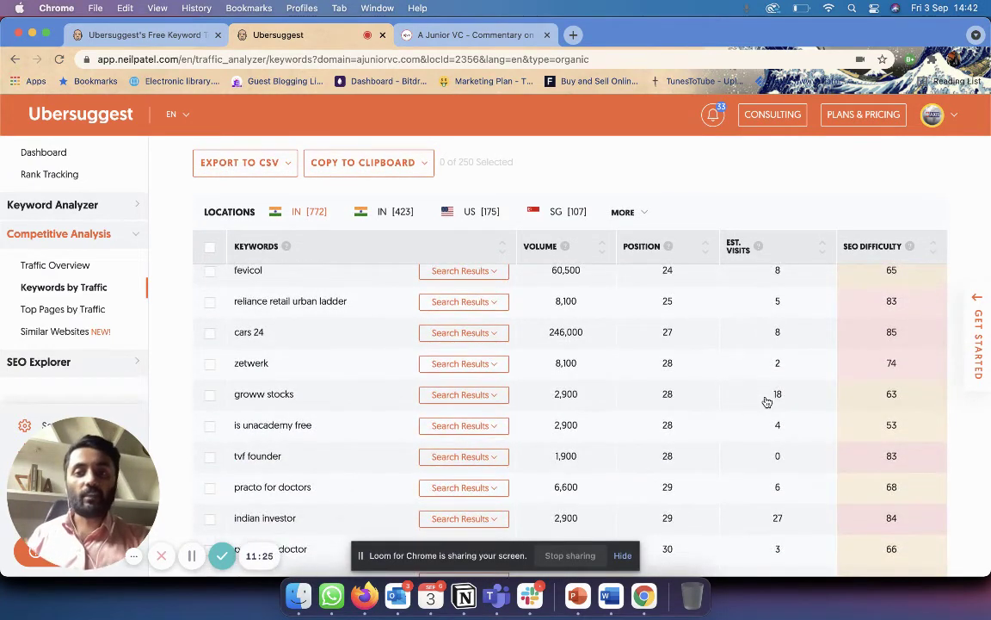
pyautogui.scroll(-4, 767, 402)
pyautogui.scroll(15, 766, 400)
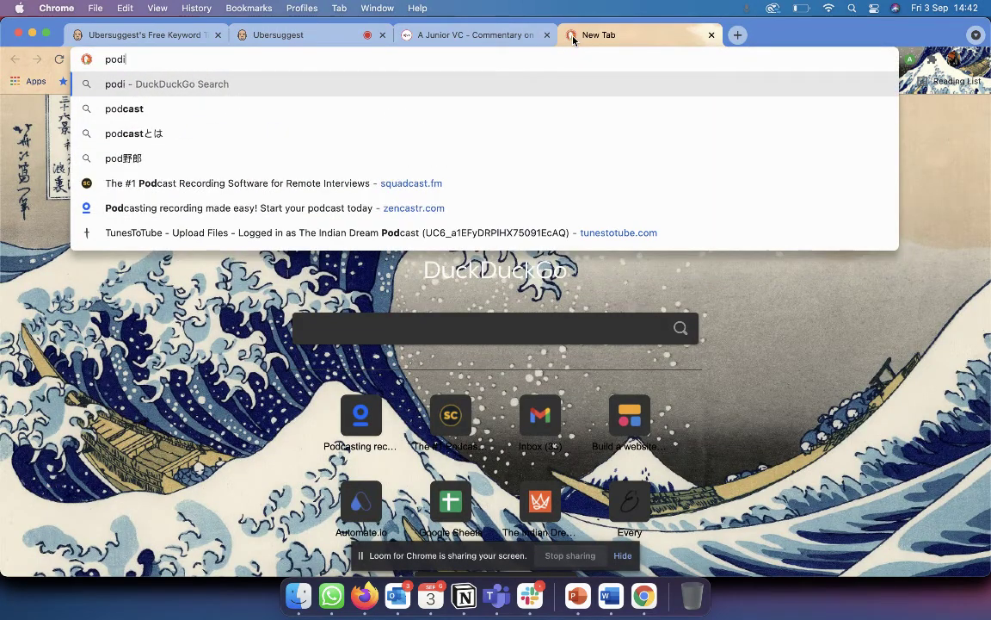
pyautogui.write('um.in')
pyautogui.press('Return')
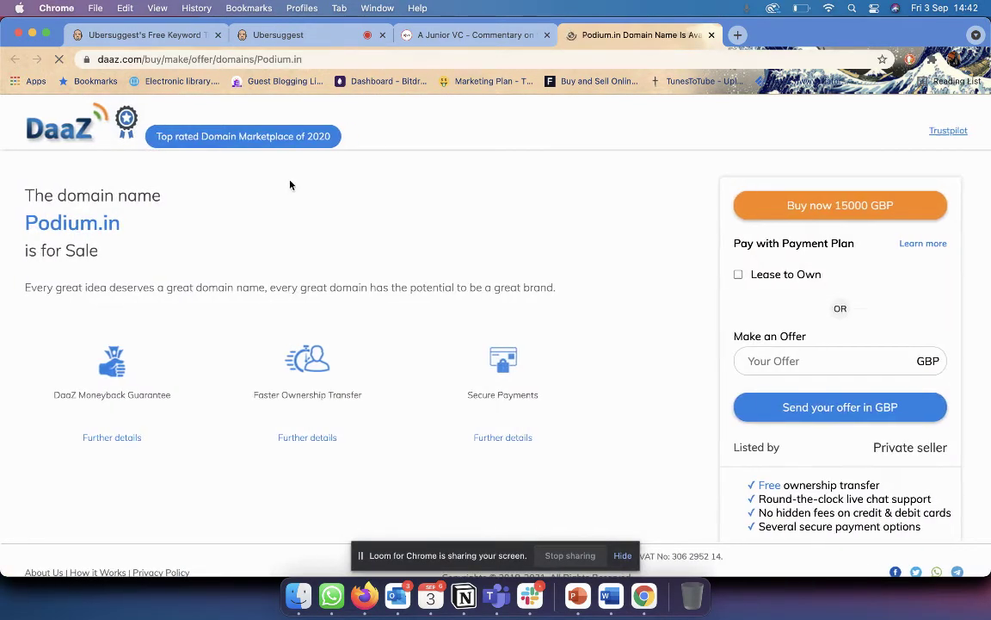
pyautogui.press('super+2')
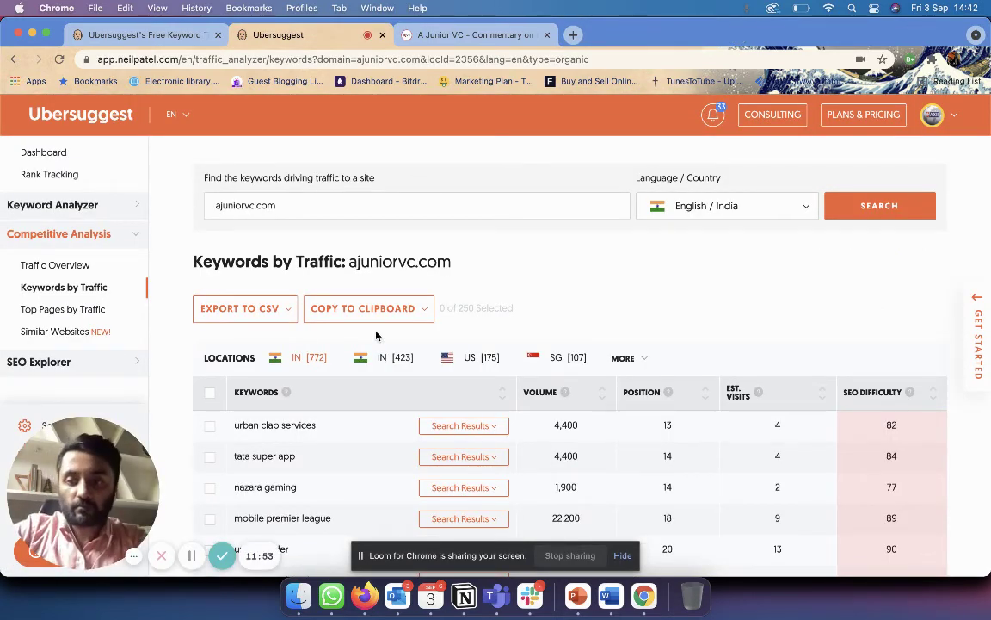
# List ajuniorvc.com's top pages by traffic, led by 'Can India Consume D2C Brands?'.
pyautogui.click(75, 309)
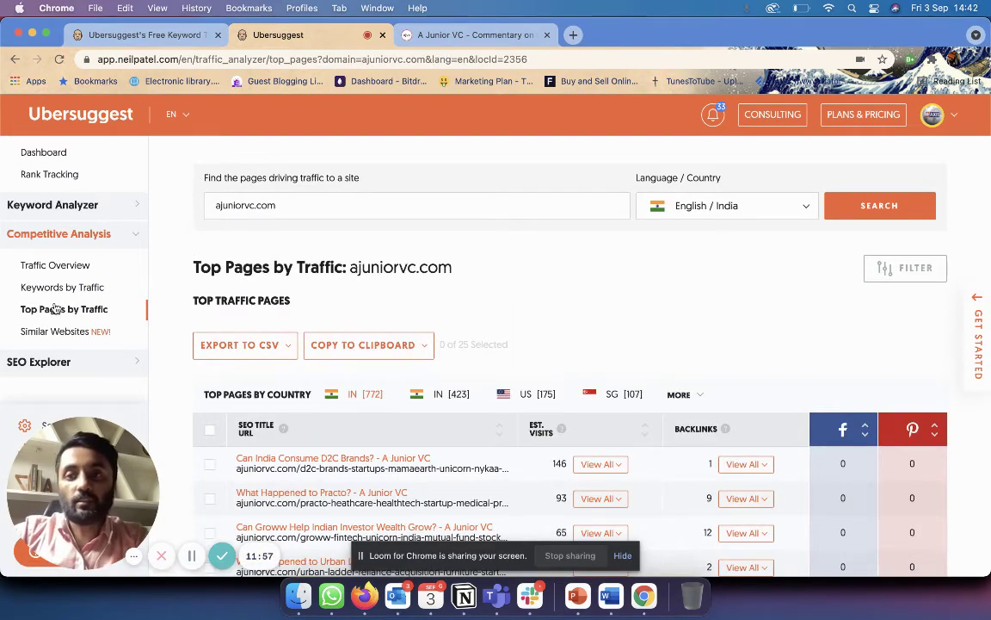
pyautogui.scroll(-3, 533, 356)
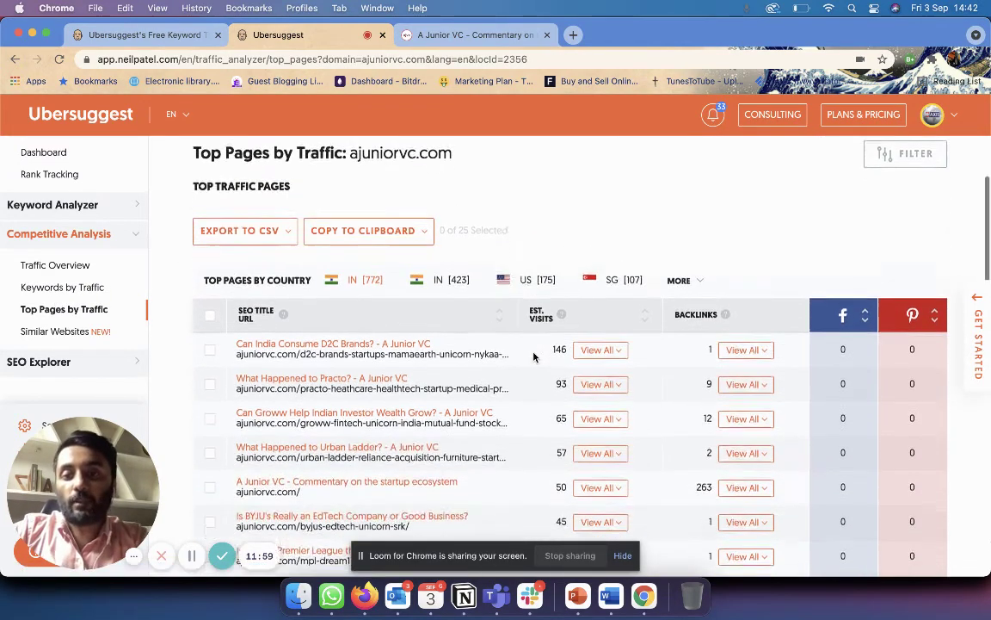
pyautogui.scroll(-5, 485, 401)
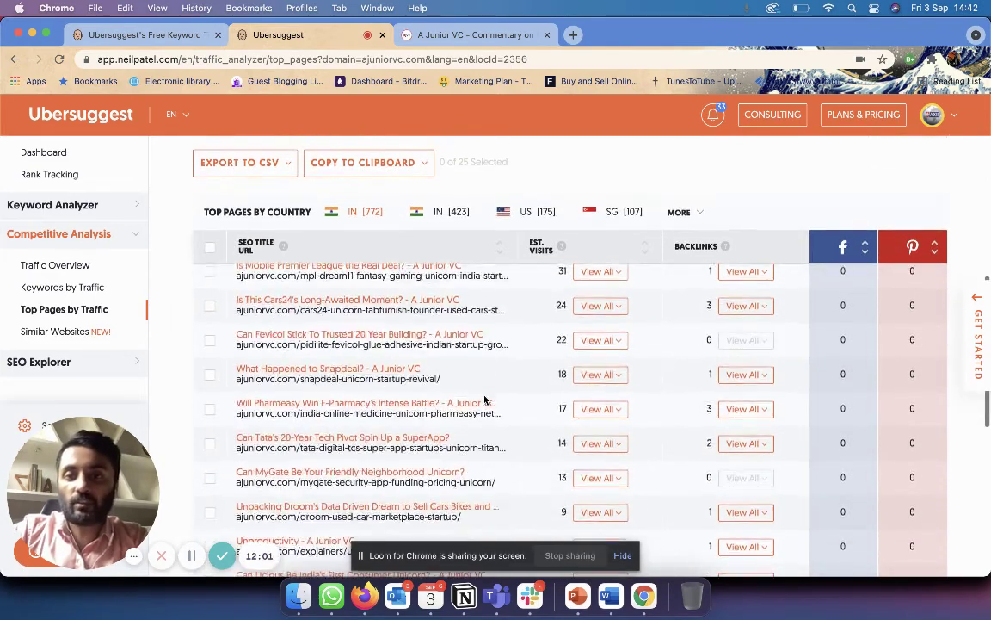
pyautogui.scroll(10, 489, 400)
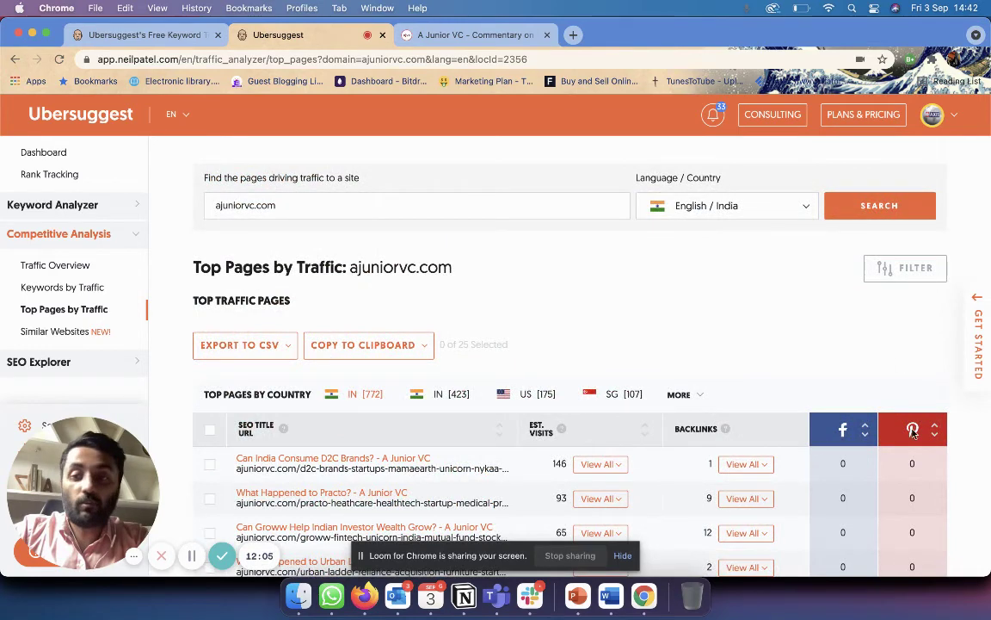
pyautogui.scroll(-4, 859, 323)
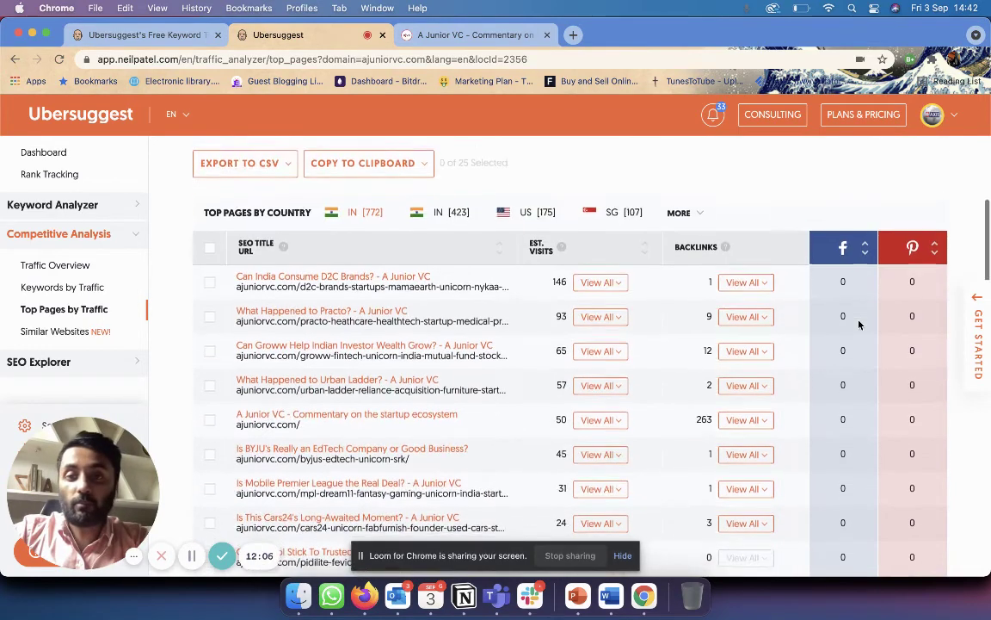
# Browse ajuniorvc.com's similar websites: livemint.com, business-standard.com, yourstory.com and others, with monthly traffic.
pyautogui.click(59, 338)
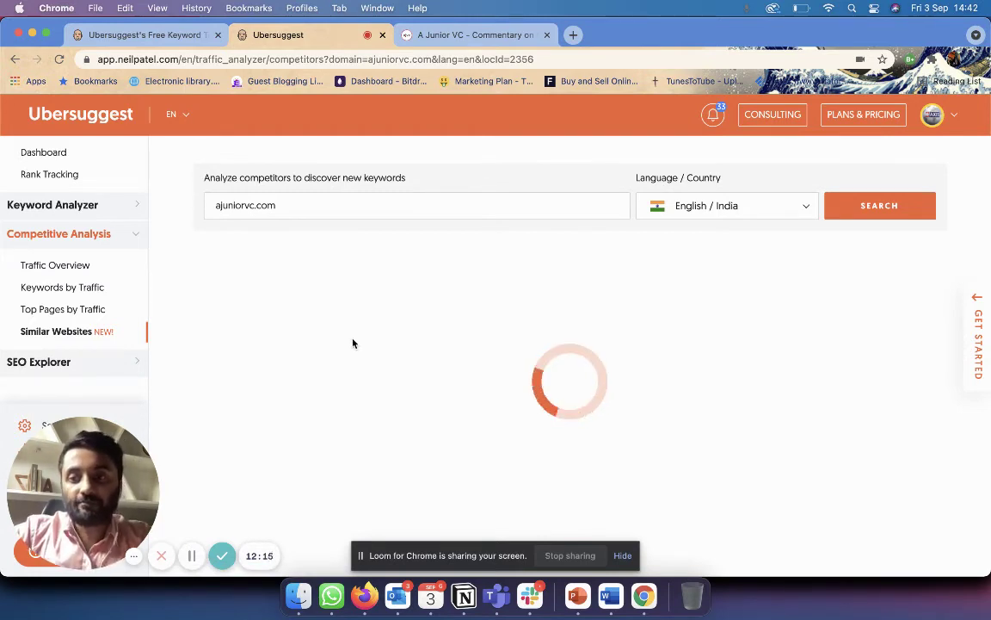
pyautogui.scroll(-4, 473, 347)
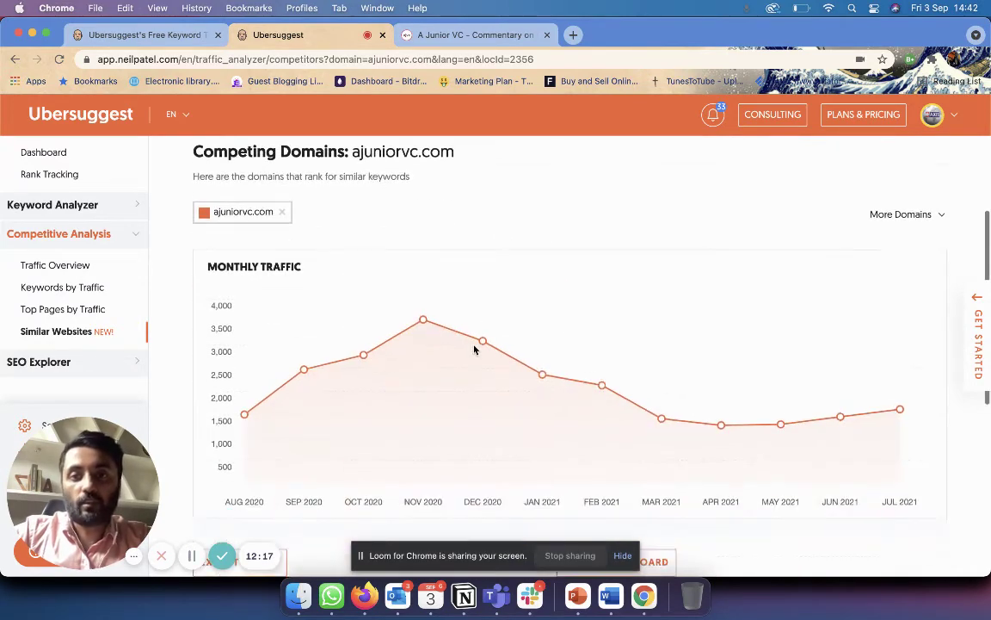
pyautogui.scroll(3, 473, 346)
pyautogui.scroll(-6, 473, 349)
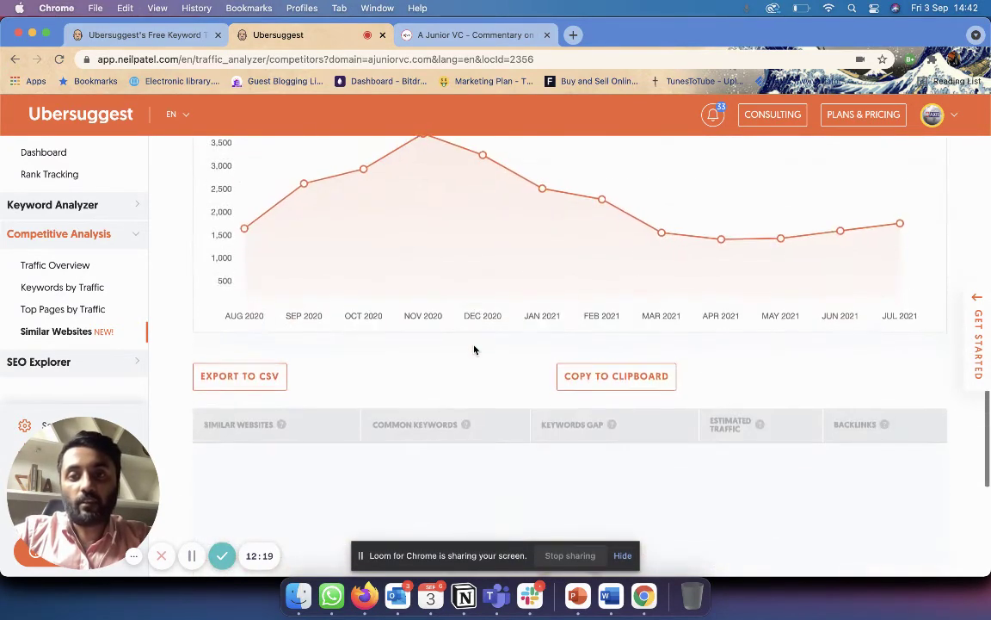
pyautogui.scroll(7, 473, 349)
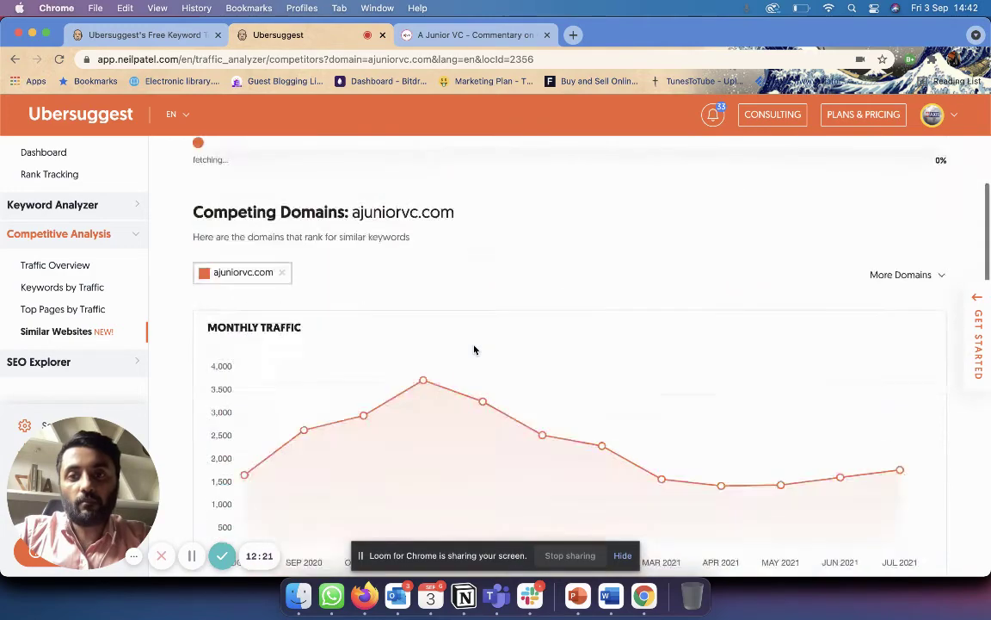
pyautogui.scroll(-7, 473, 349)
pyautogui.scroll(7, 473, 349)
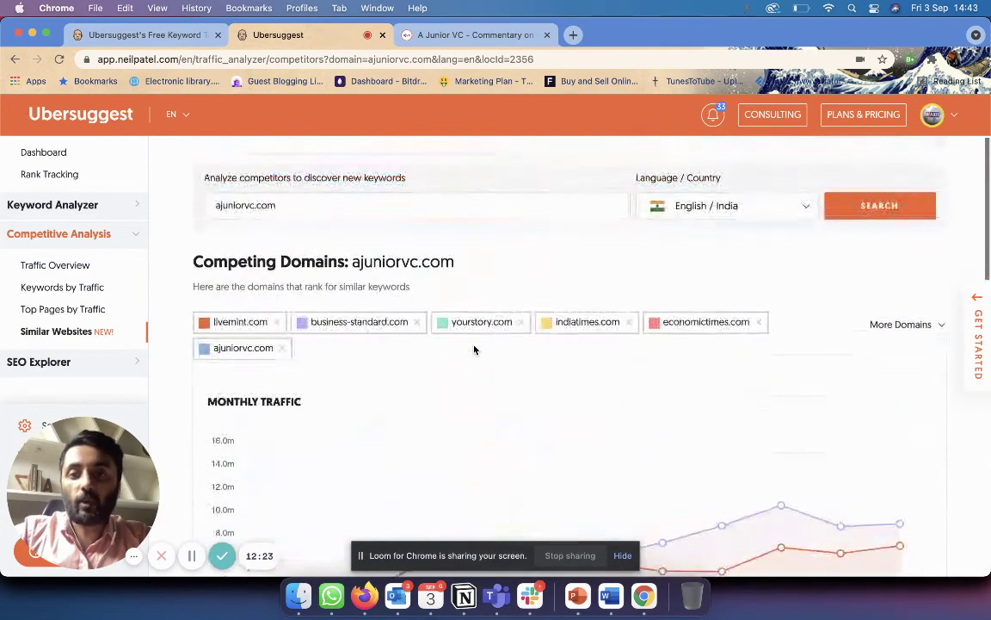
pyautogui.scroll(-5, 473, 349)
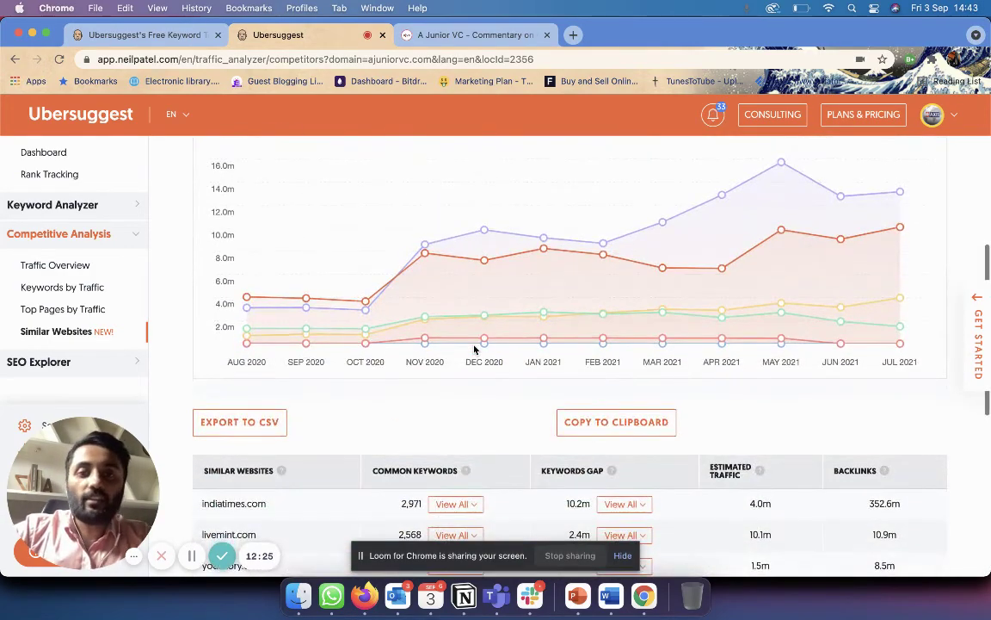
pyautogui.scroll(4, 473, 349)
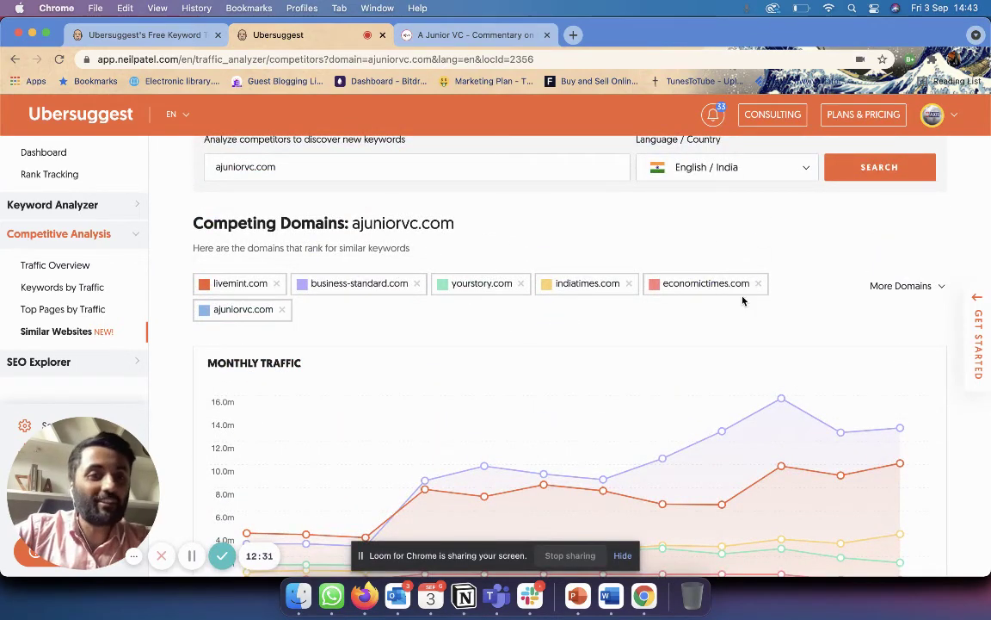
pyautogui.scroll(-5, 743, 298)
pyautogui.moveTo(895, 326)
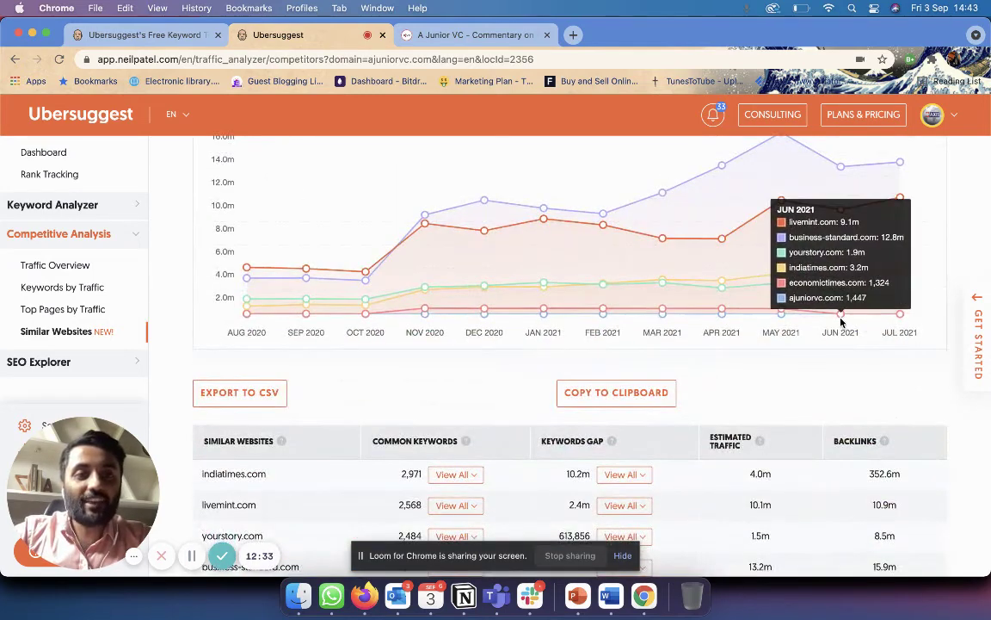
pyautogui.moveTo(781, 326)
pyautogui.scroll(3, 782, 326)
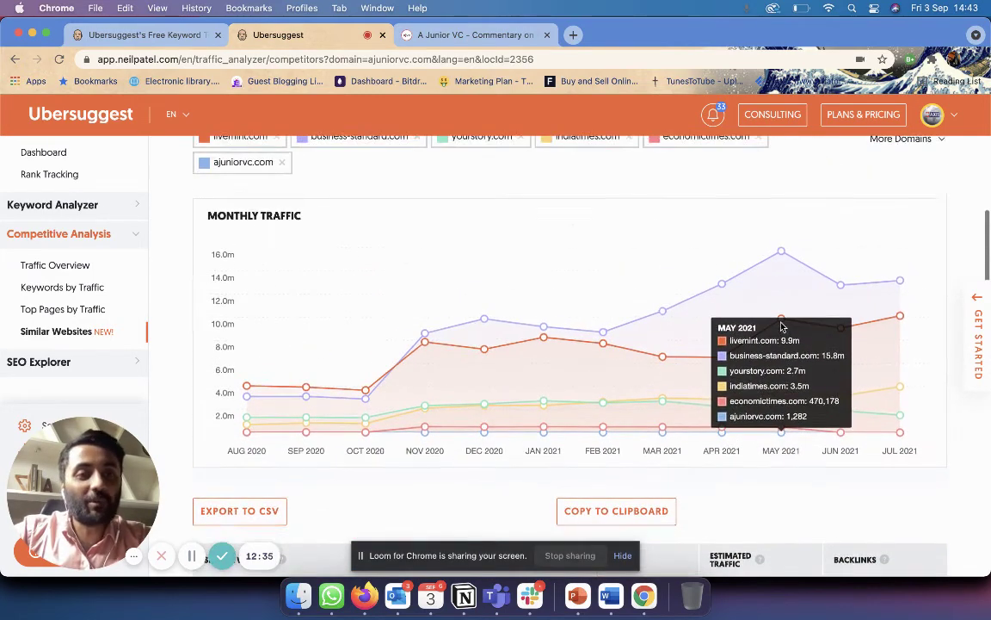
pyautogui.scroll(3, 902, 333)
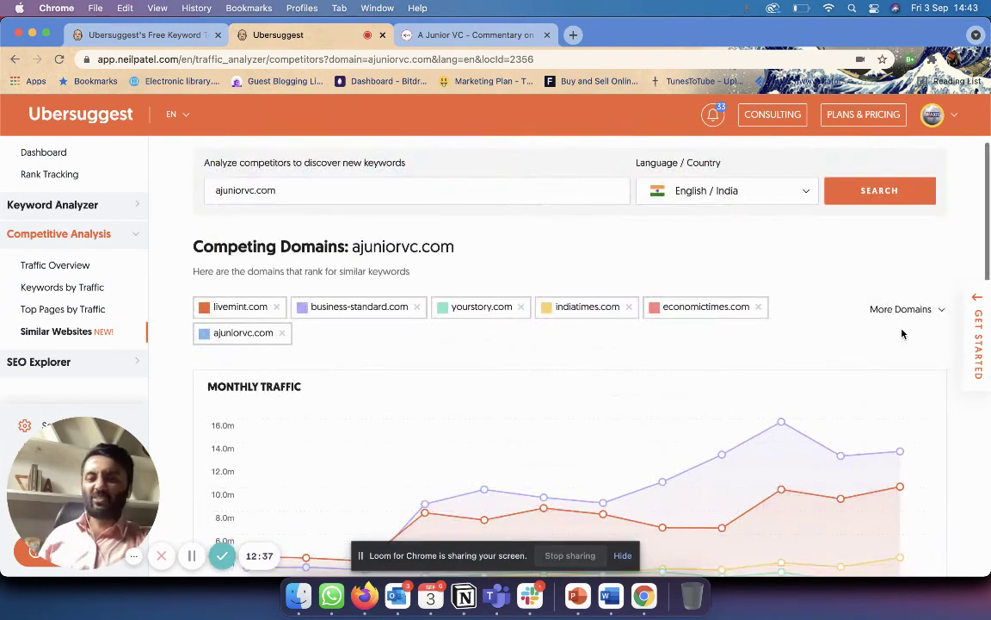
# Remove business-standard, yourstory, businessinsider, indiatimes, inc42 and glassdoor from the traffic chart.
pyautogui.click(417, 306)
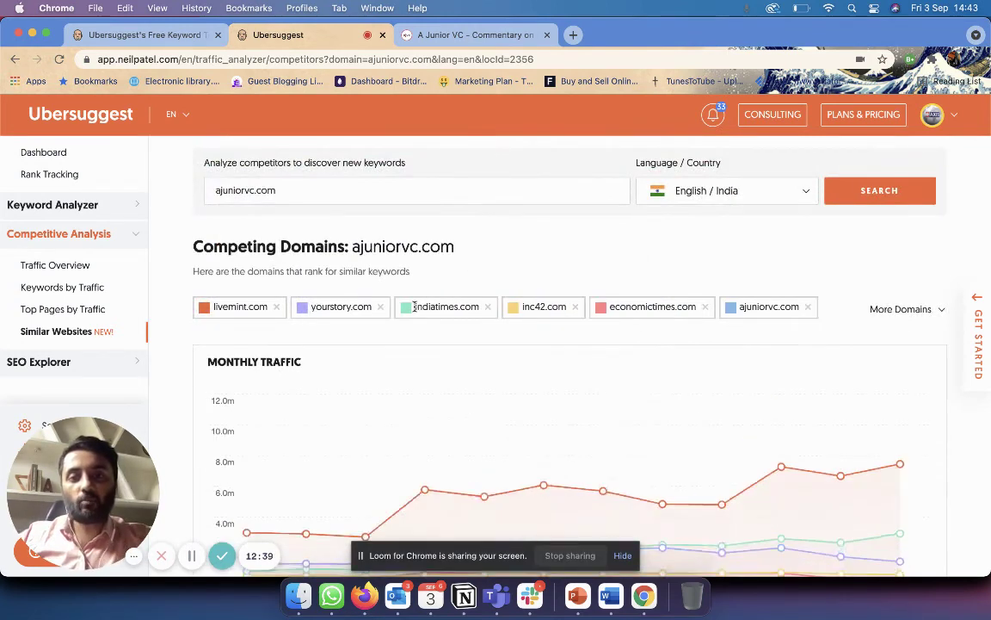
pyautogui.click(381, 306)
pyautogui.click(392, 307)
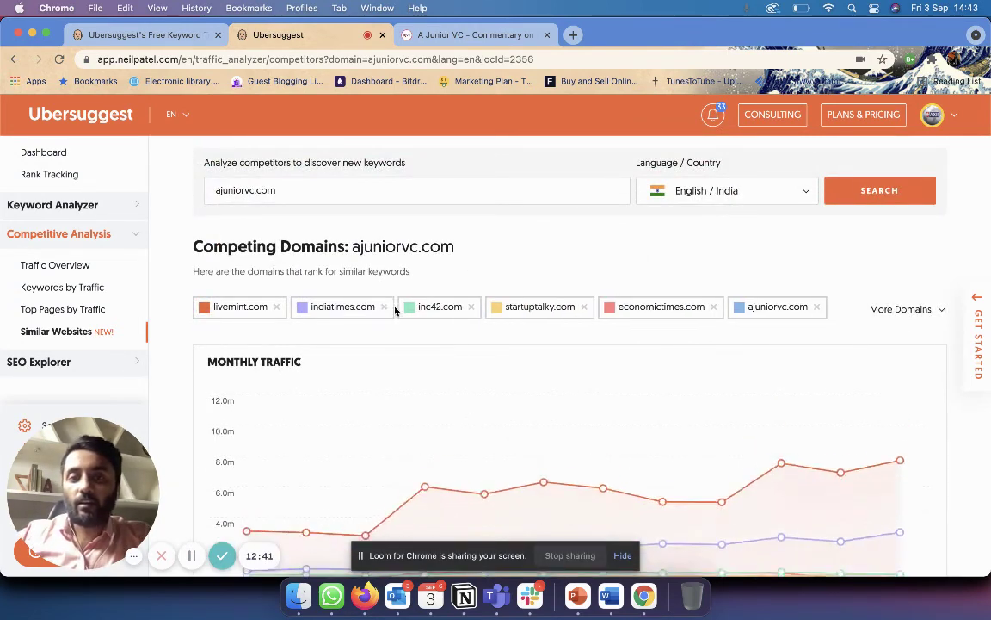
pyautogui.click(381, 306)
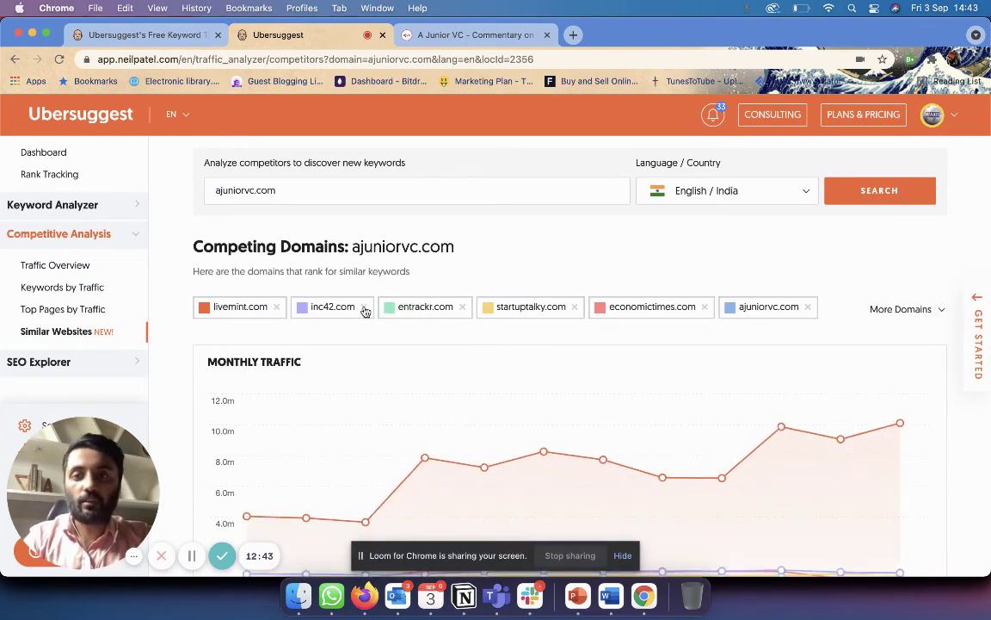
pyautogui.click(363, 306)
pyautogui.scroll(-4, 401, 356)
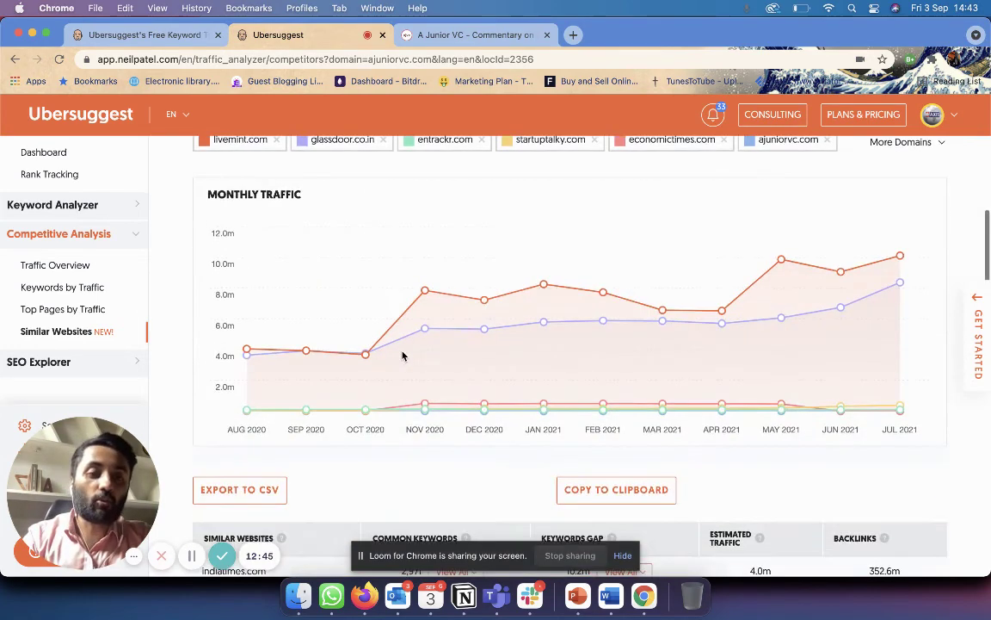
pyautogui.scroll(3, 395, 344)
pyautogui.click(384, 281)
pyautogui.scroll(1, 394, 310)
pyautogui.scroll(-6, 394, 332)
pyautogui.scroll(-3, 393, 336)
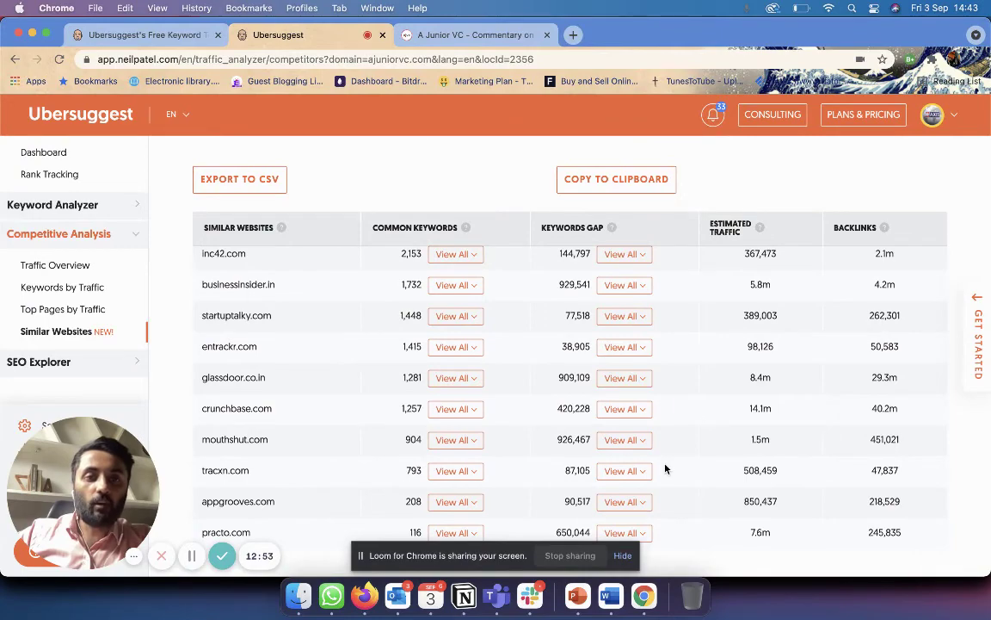
pyautogui.scroll(5, 663, 469)
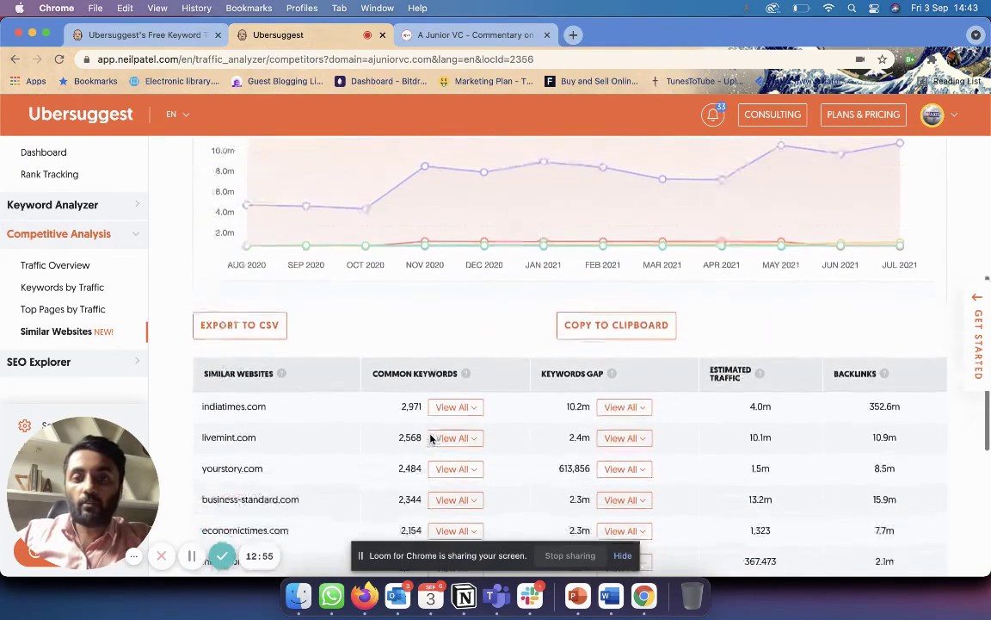
# List the common keywords indiatimes.com shares with ajuniorvc.com.
pyautogui.click(455, 403)
pyautogui.scroll(-2, 482, 318)
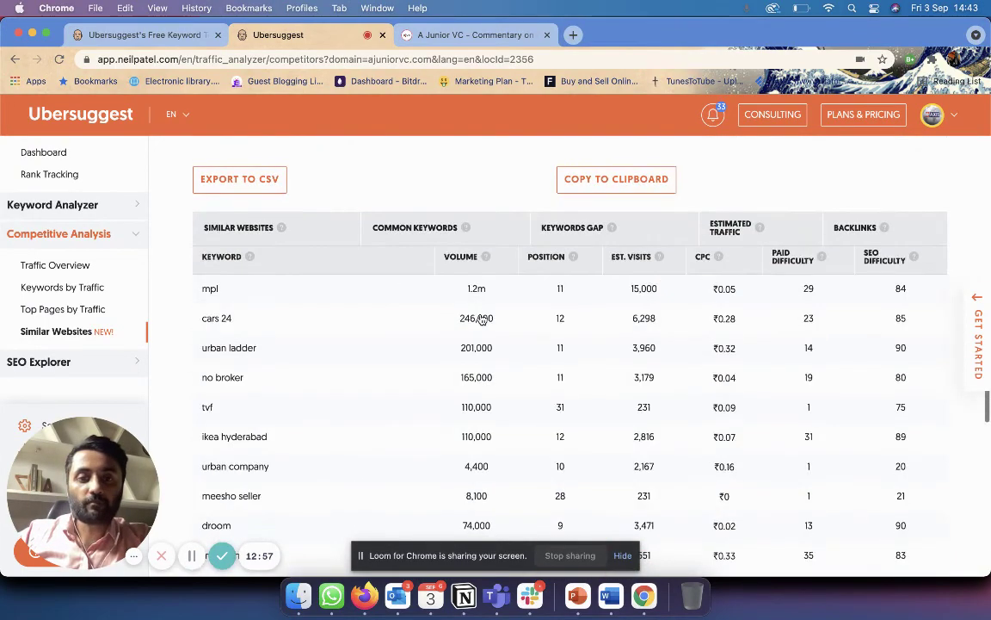
pyautogui.scroll(2, 482, 318)
pyautogui.scroll(-5, 482, 318)
pyautogui.scroll(2, 482, 318)
pyautogui.scroll(4, 481, 318)
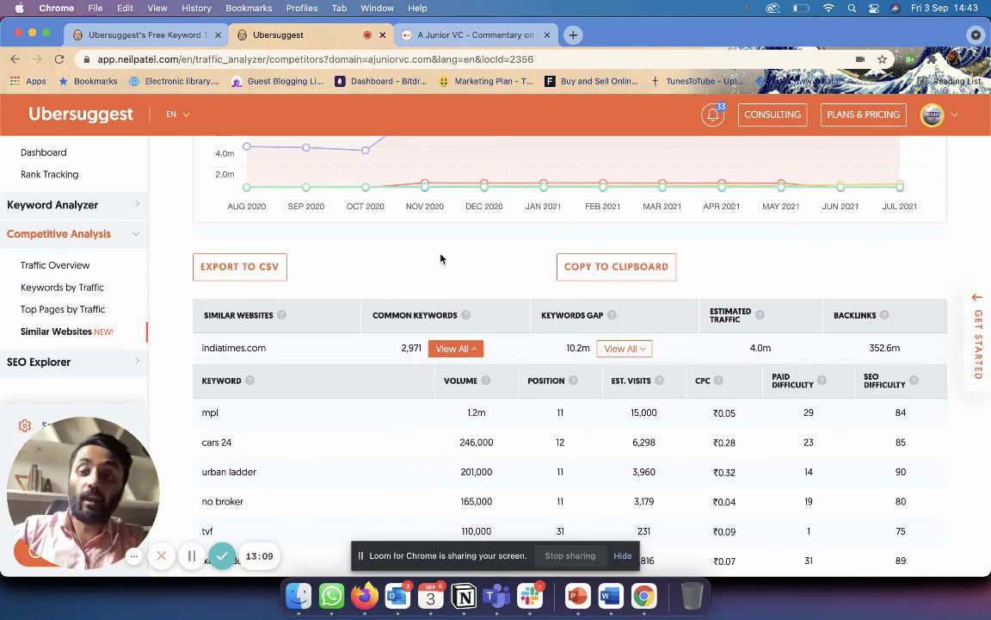
pyautogui.scroll(10, 440, 258)
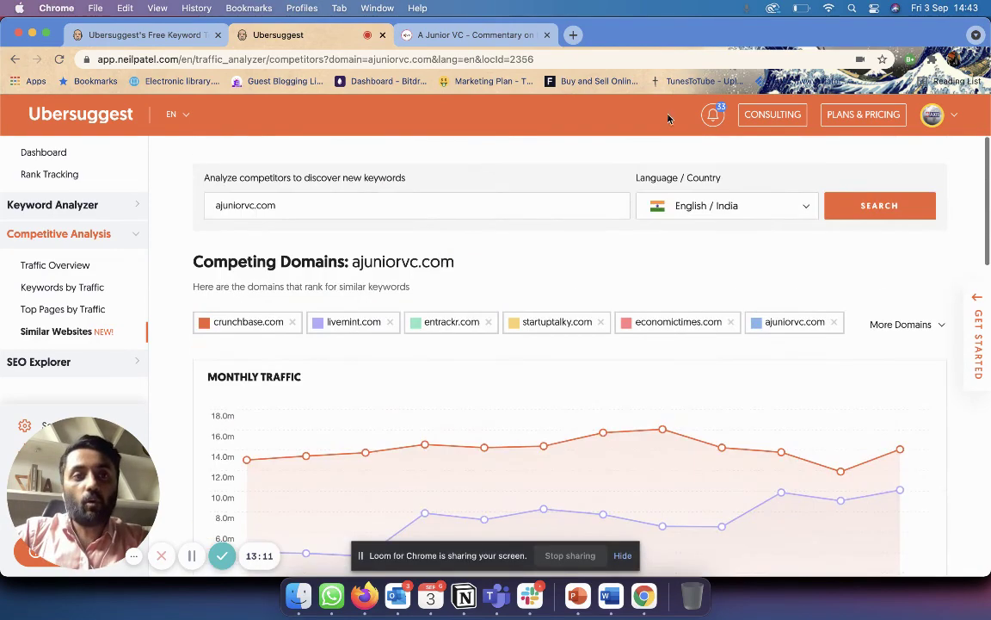
# Show lifetime plans: Individual $290, Business $490, Enterprise / Agency $990.
pyautogui.click(856, 120)
pyautogui.scroll(-4, 577, 442)
pyautogui.scroll(2, 486, 207)
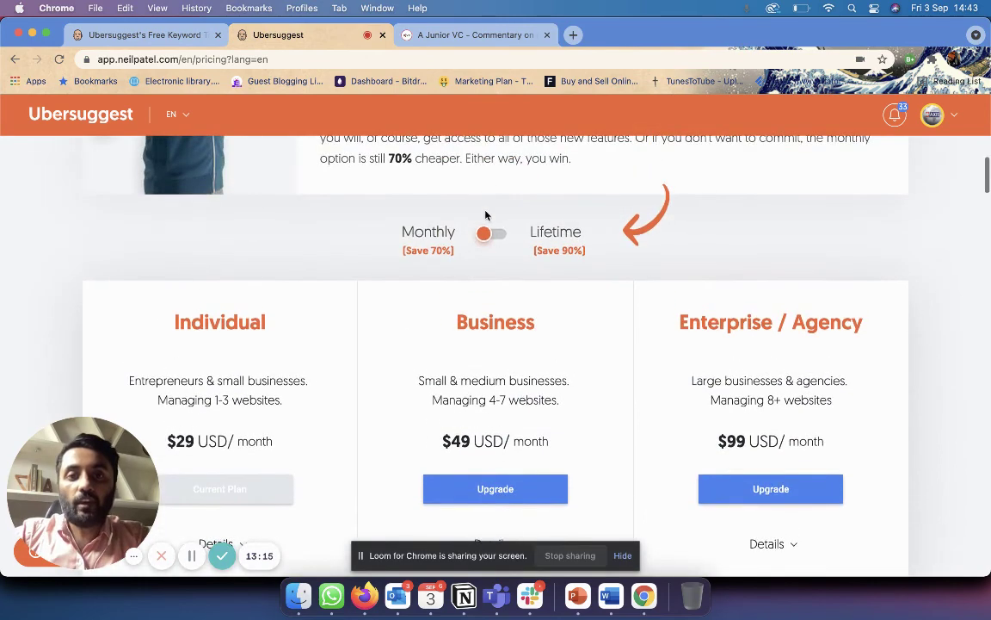
pyautogui.click(495, 241)
pyautogui.scroll(-2, 493, 275)
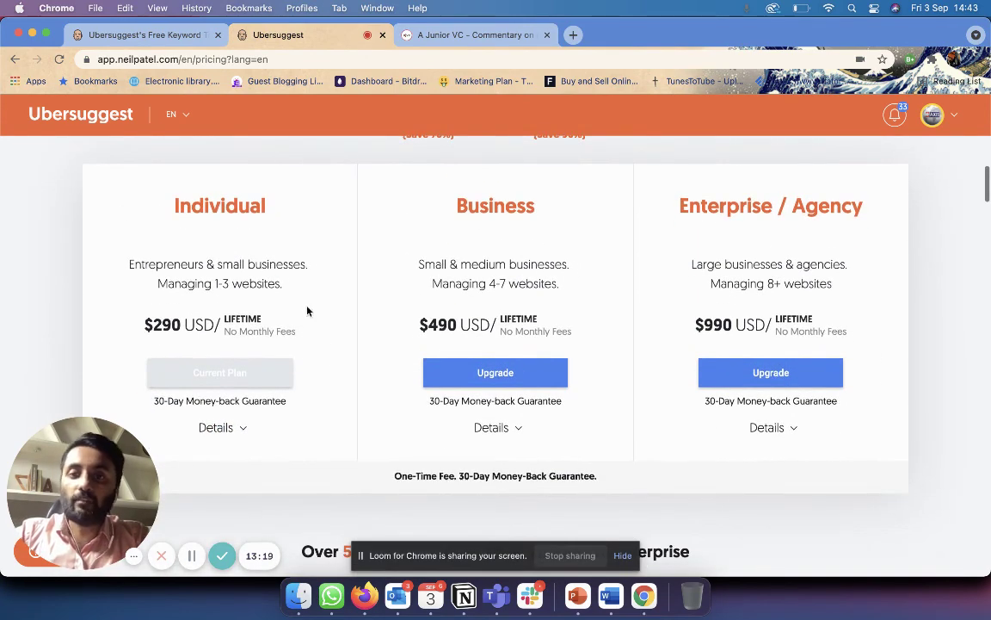